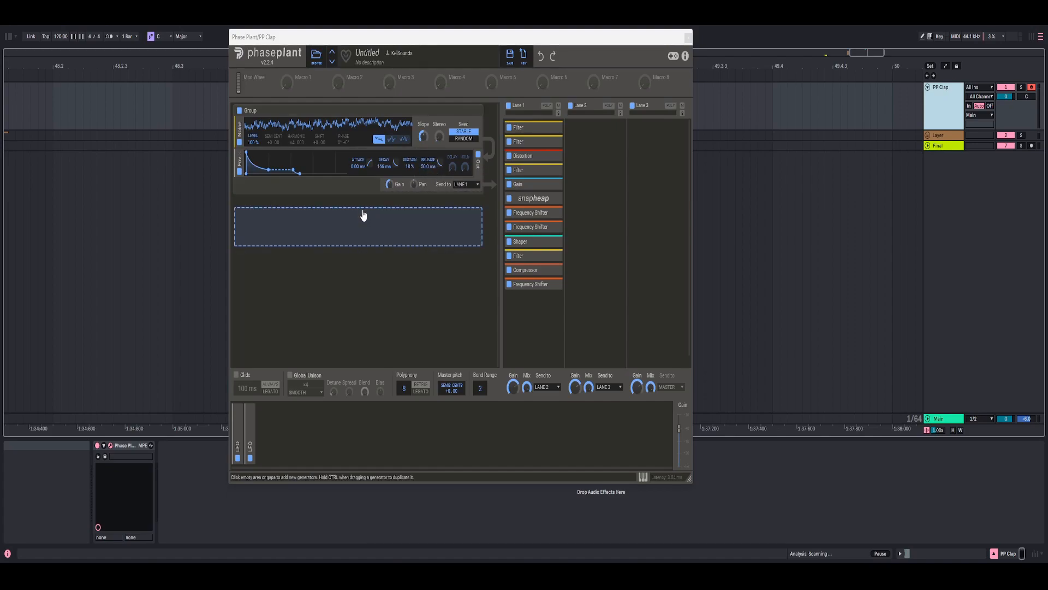
# Step: Close the synth window and play the PP Clap clip at bar 49
pyautogui.click(688, 36)
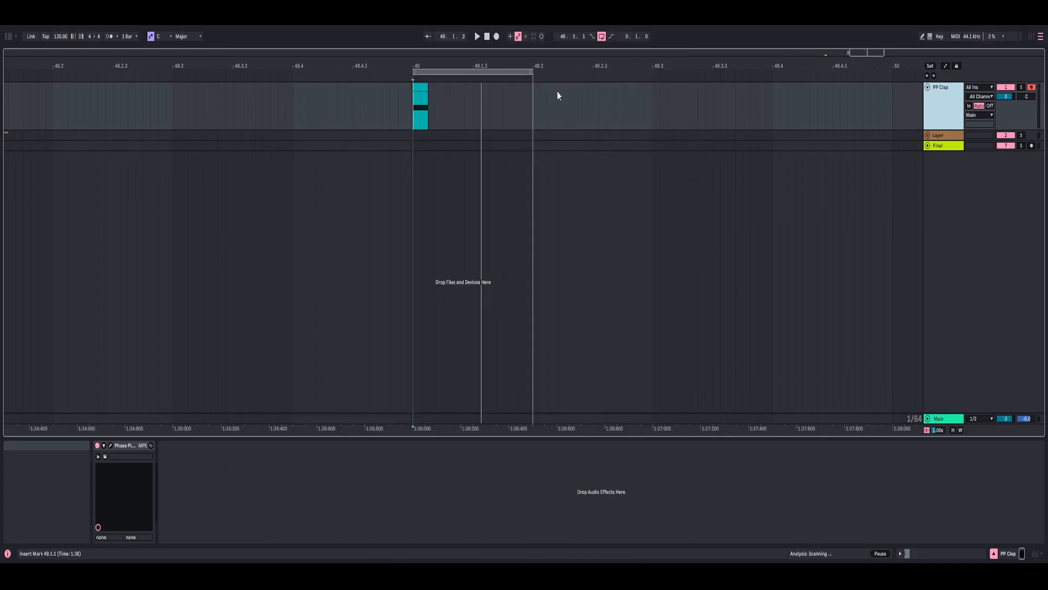
pyautogui.click(421, 99)
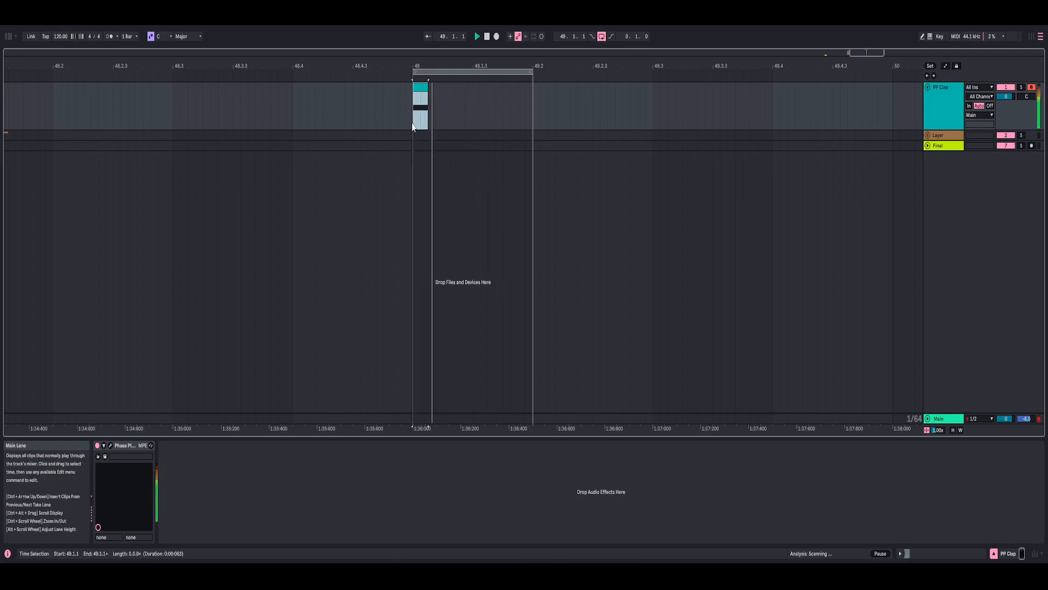
pyautogui.click(945, 115)
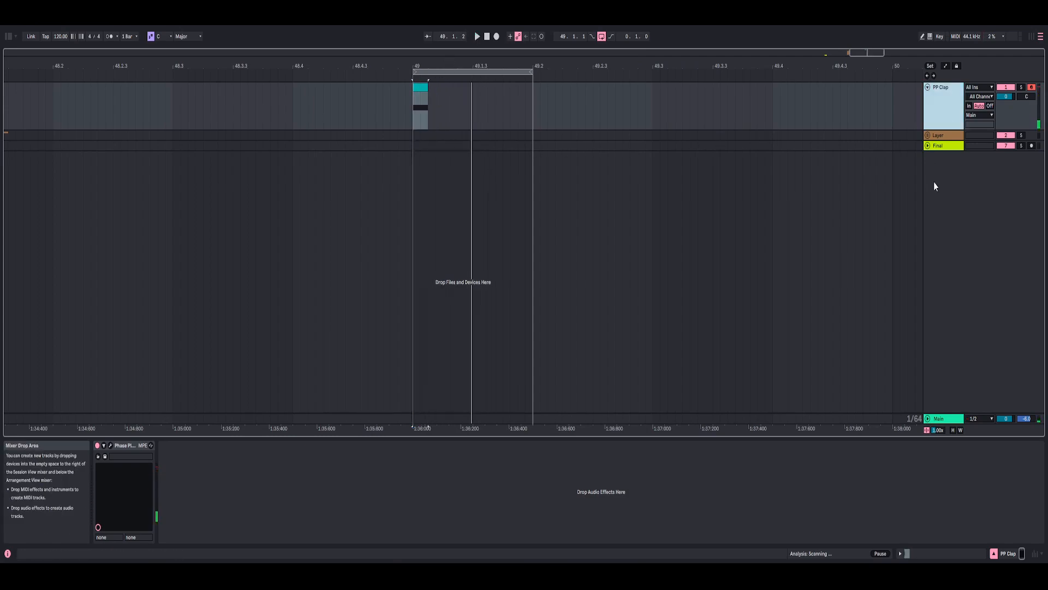
# Step: Insert a new MIDI track below the Final track and load Serum_x64 on it
pyautogui.rightClick(935, 183)
pyautogui.click(959, 195)
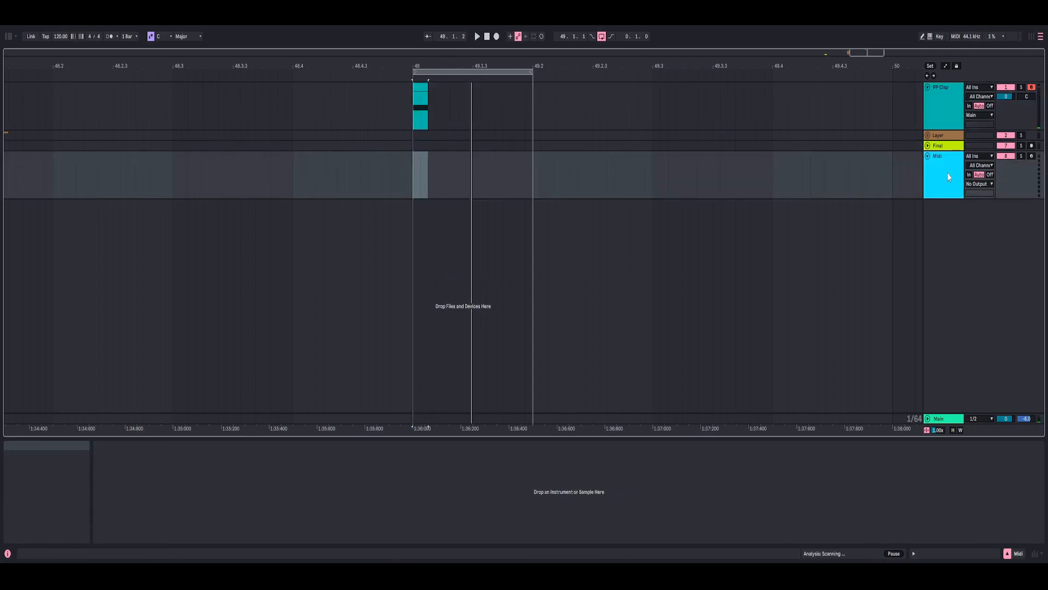
pyautogui.click(11, 41)
pyautogui.press('Return')
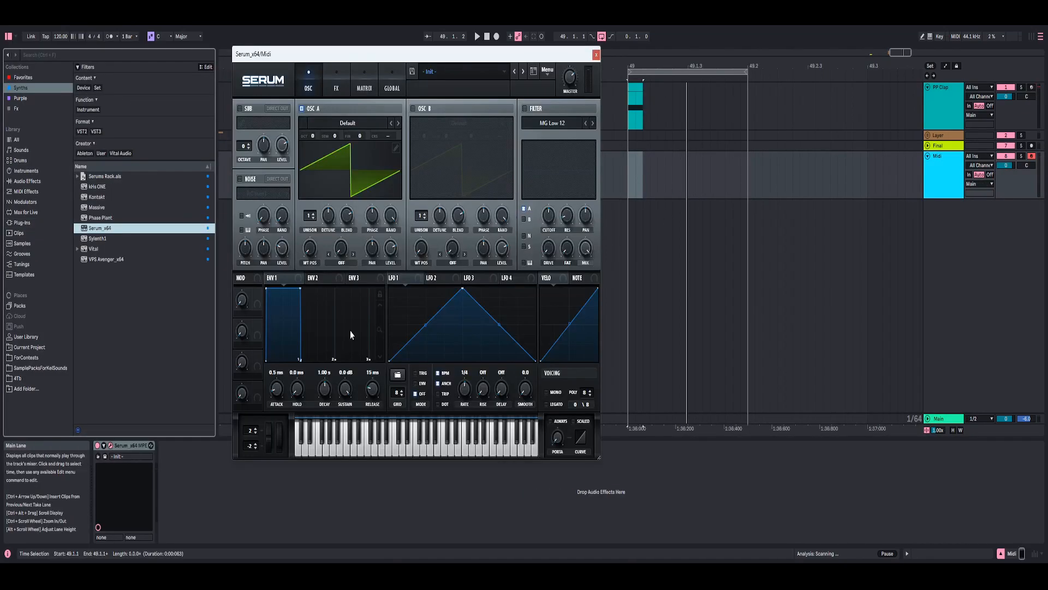
# Step: Shape Serum's LFO 1 into several rapid spikes followed by one long, concave decay
pyautogui.moveTo(463, 295); pyautogui.dragTo(325, 251)
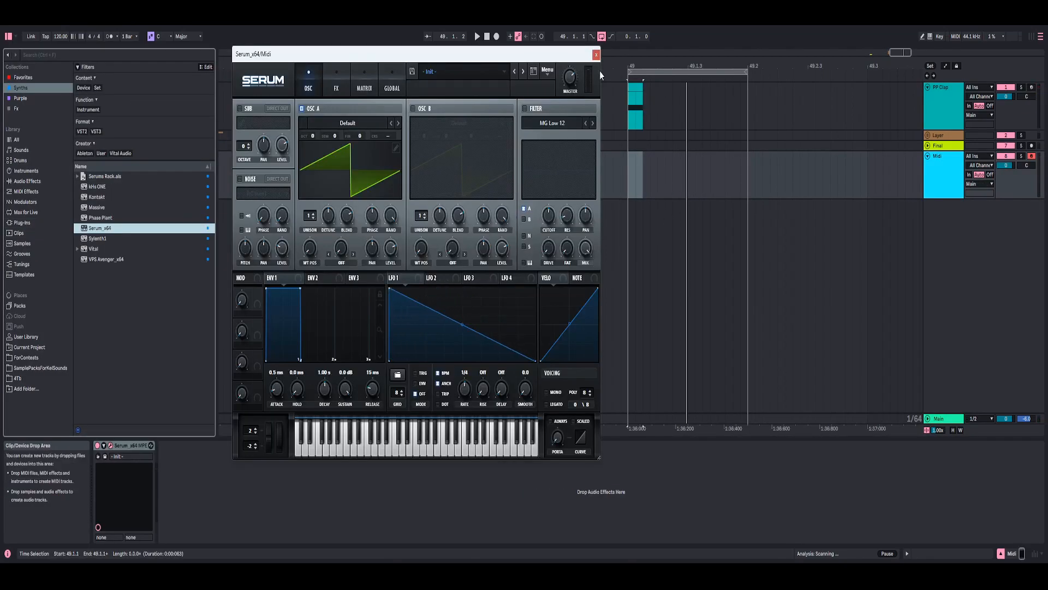
pyautogui.moveTo(567, 54); pyautogui.dragTo(727, 36)
pyautogui.moveTo(694, 344); pyautogui.dragTo(549, 384)
pyautogui.moveTo(562, 342)
pyautogui.mouseDown()
pyautogui.moveTo(553, 295)
pyautogui.moveTo(571, 290)
pyautogui.moveTo(564, 255)
pyautogui.moveTo(565, 352)
pyautogui.mouseUp()
pyautogui.moveTo(634, 308); pyautogui.dragTo(634, 332)
pyautogui.click(755, 39)
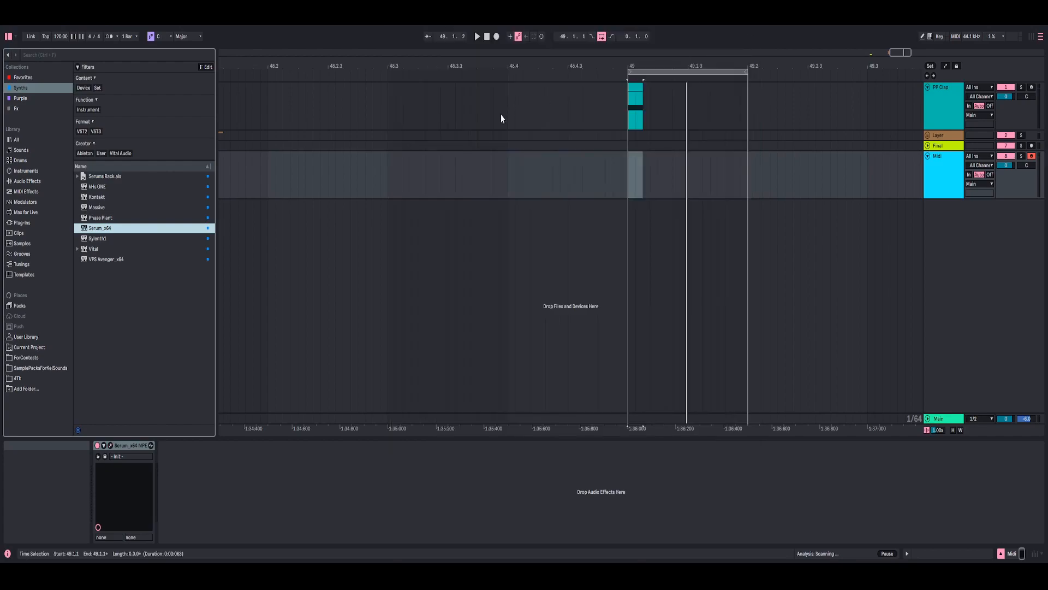
# Step: Remove one spike from Serum's LFO 1 and bend the remaining long decay into a concave curve
pyautogui.moveTo(650, 62); pyautogui.dragTo(640, 62)
pyautogui.click(8, 36)
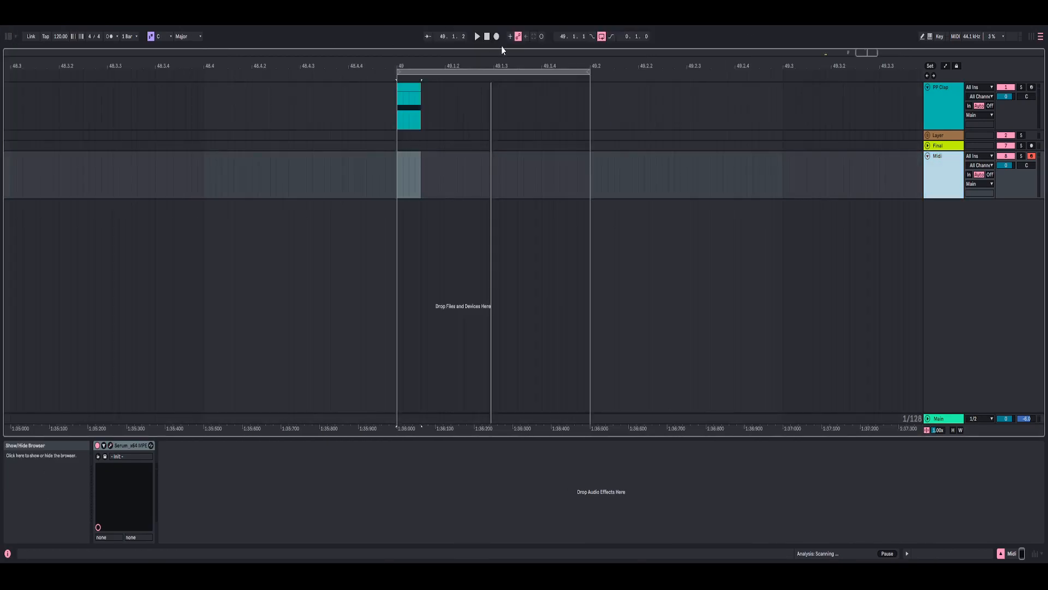
pyautogui.click(110, 445)
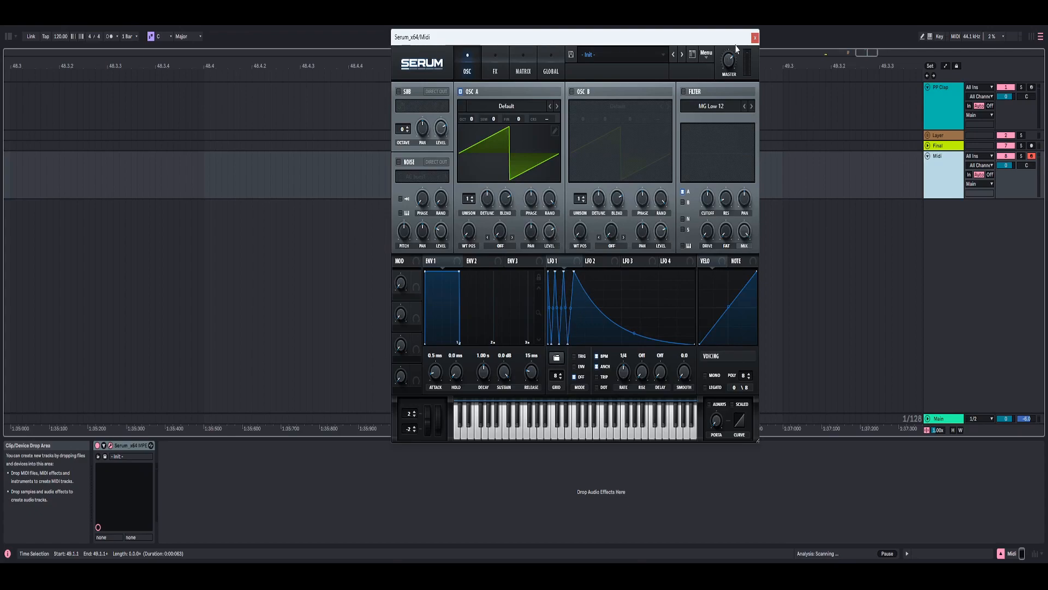
pyautogui.doubleClick(574, 271)
pyautogui.doubleClick(567, 343)
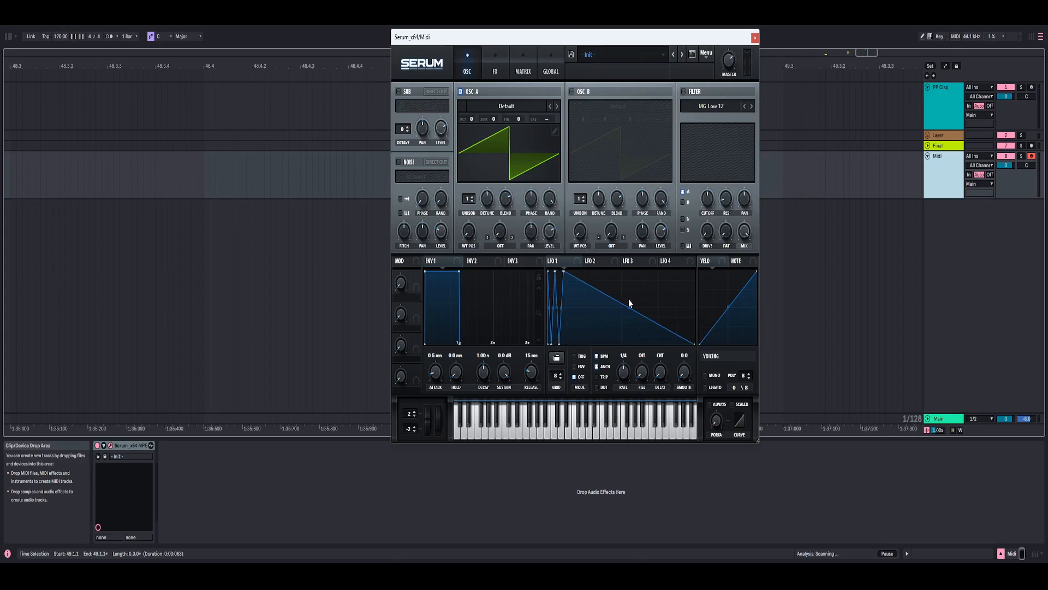
pyautogui.moveTo(630, 307); pyautogui.dragTo(561, 331)
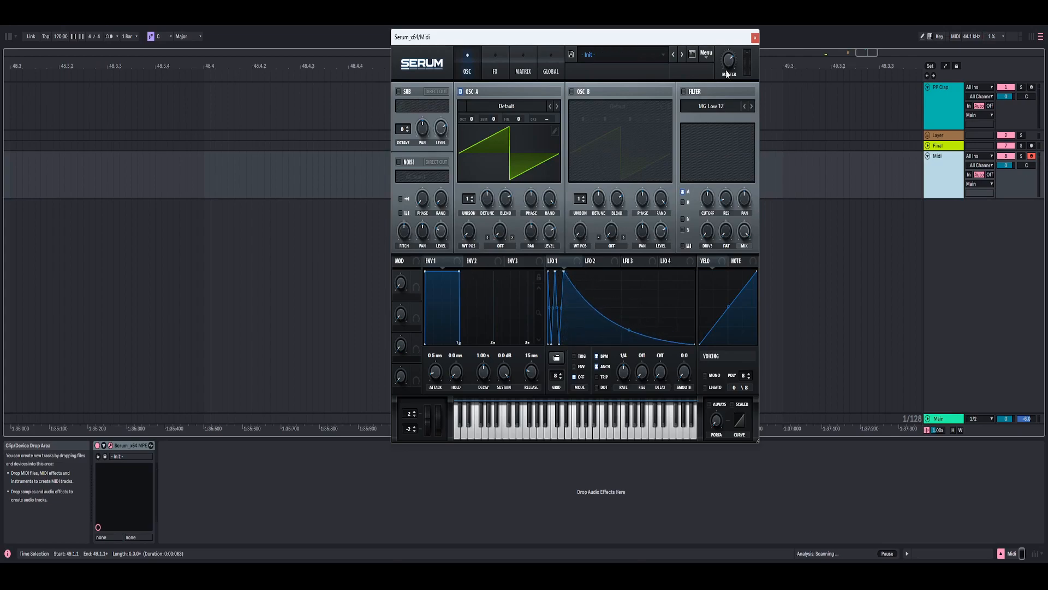
pyautogui.click(755, 37)
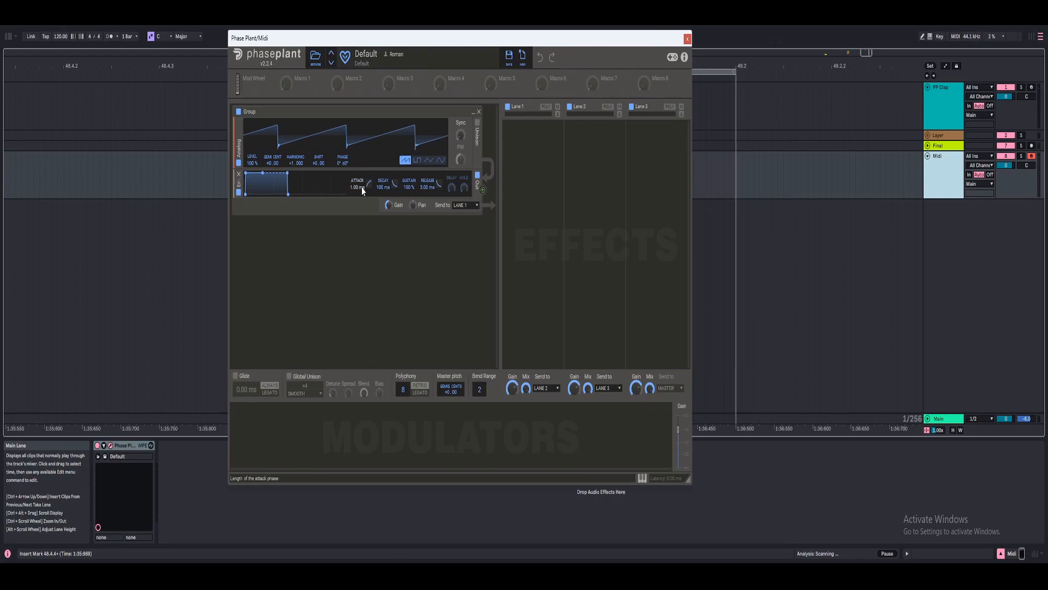
# Step: Initialise the Phase Plant patch and add a Noise generator to it
pyautogui.moveTo(362, 186); pyautogui.dragTo(362, 207)
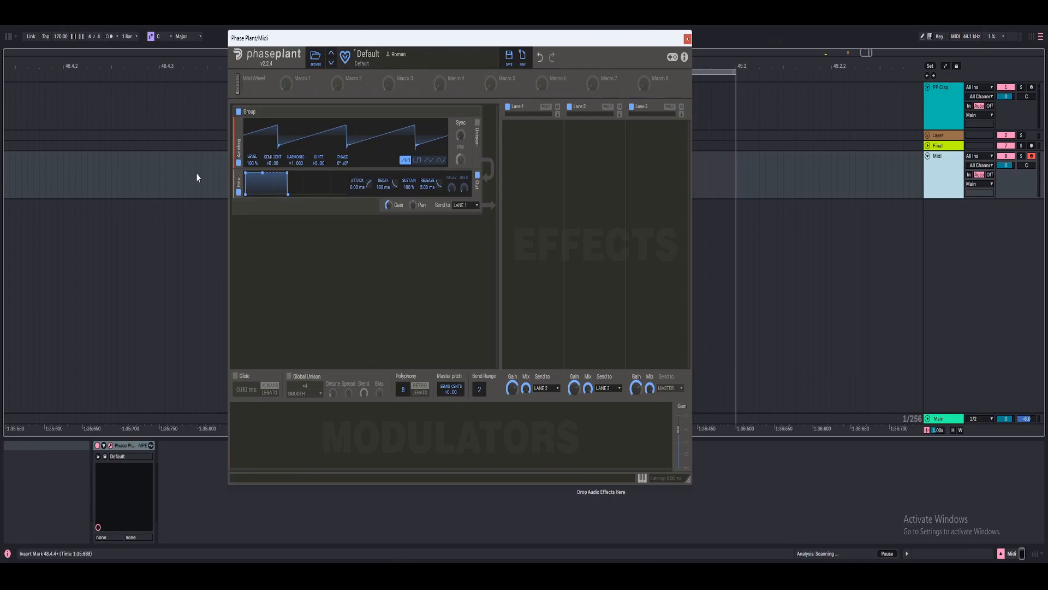
pyautogui.click(522, 56)
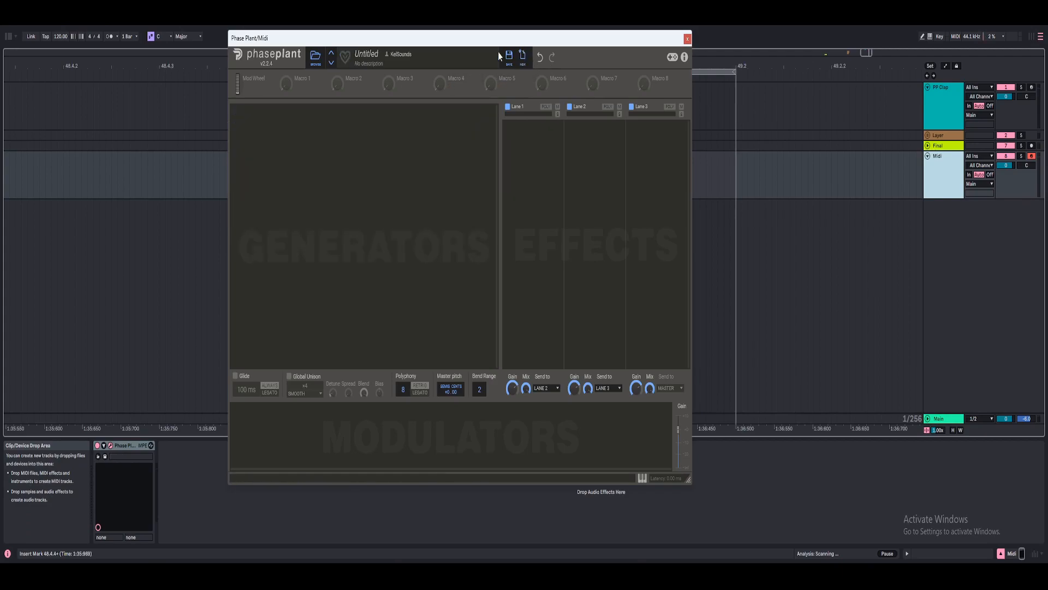
pyautogui.click(377, 143)
pyautogui.click(399, 191)
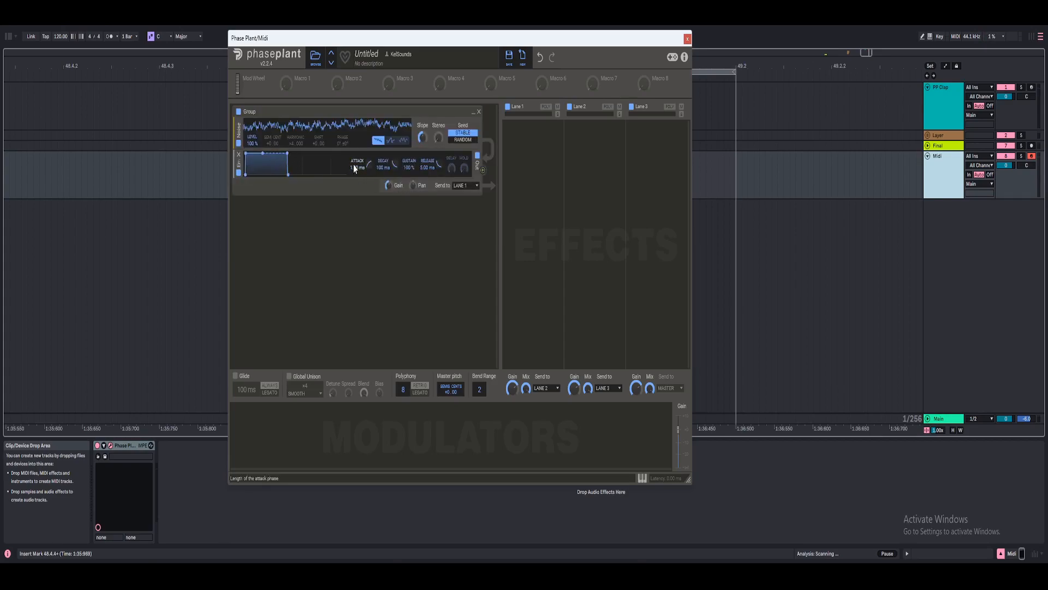
# Step: Set the noise envelope to 0 ms attack, 18 % sustain and 50 ms release, and lengthen its decay
pyautogui.rightClick(405, 170)
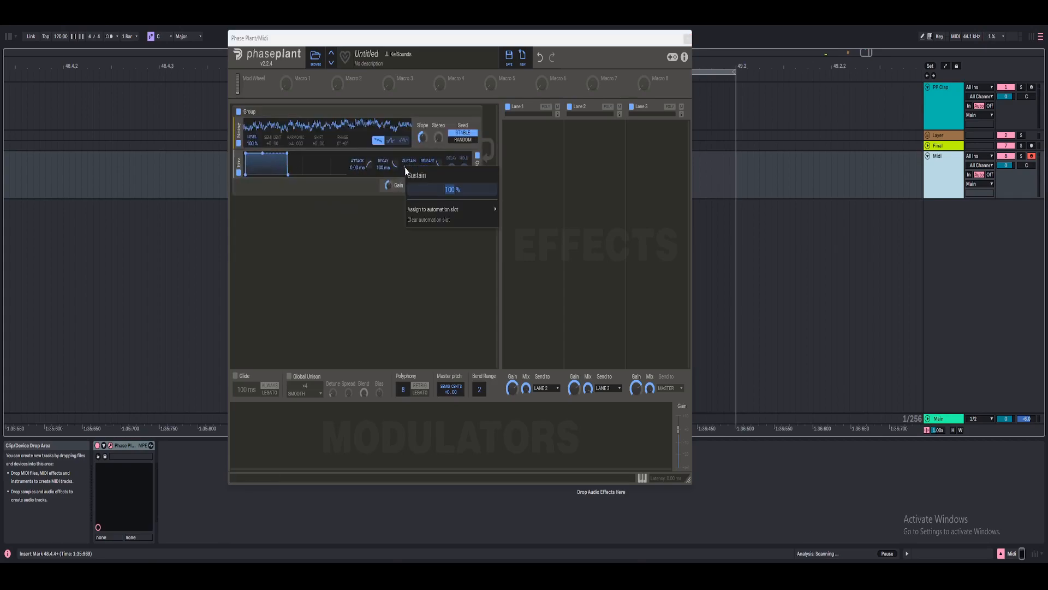
pyautogui.write('18')
pyautogui.press('Return')
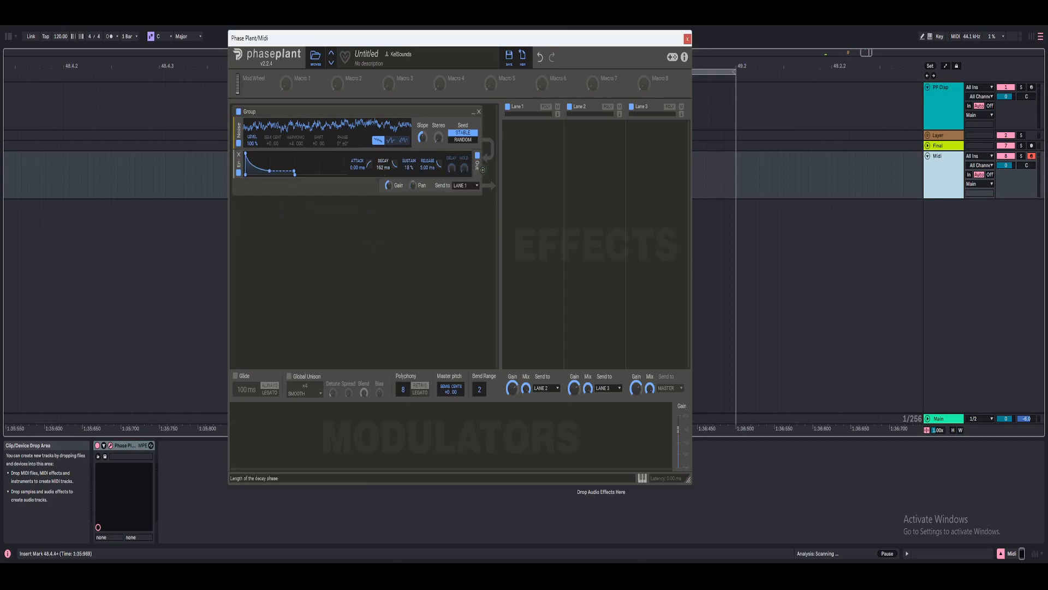
pyautogui.rightClick(427, 169)
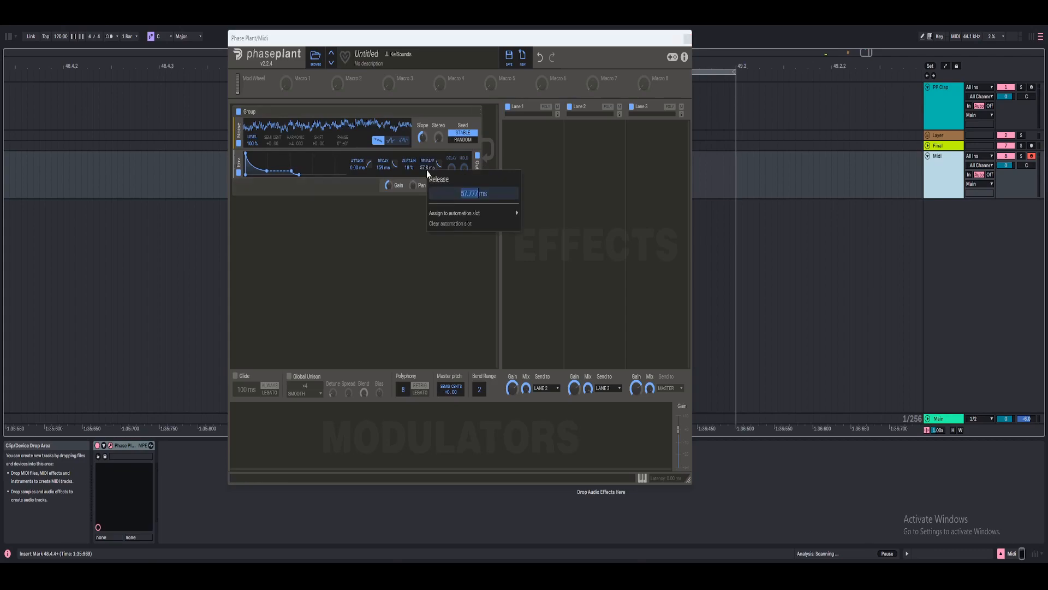
pyautogui.write('50')
pyautogui.press('Return')
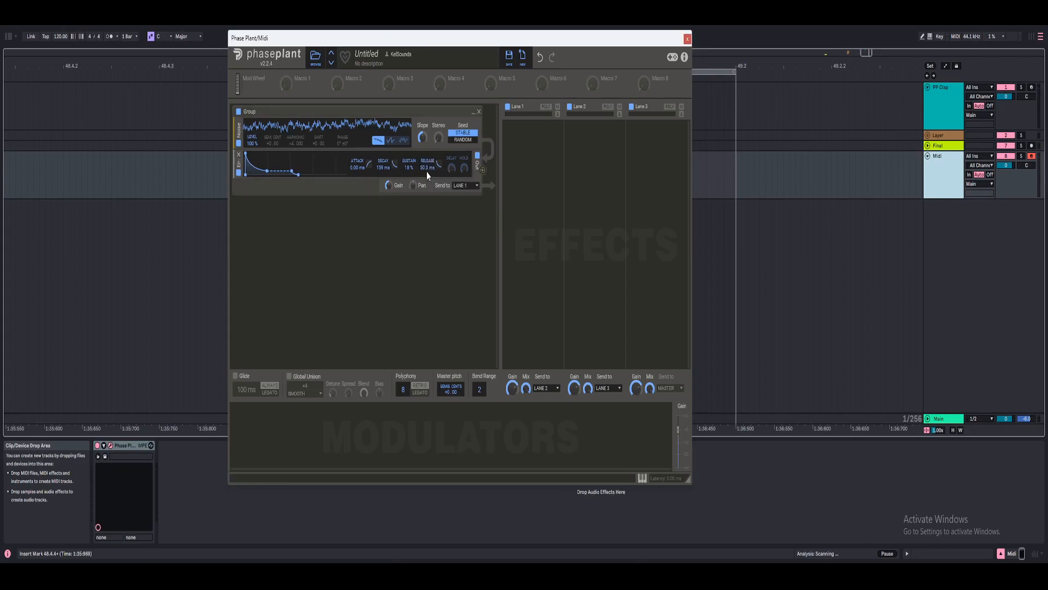
# Step: Insert a MIDI clip from 49.1.1 to 49.2.1 on the Midi track with a C2 note at its start
pyautogui.click(688, 39)
pyautogui.moveTo(352, 175); pyautogui.dragTo(735, 174)
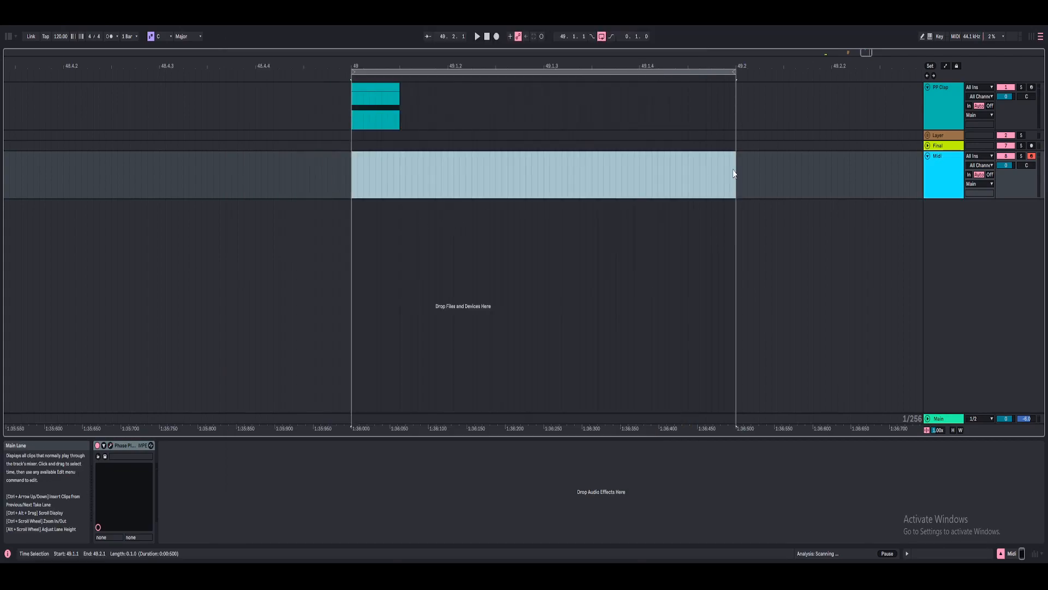
pyautogui.rightClick(728, 220)
pyautogui.click(757, 251)
pyautogui.doubleClick(374, 462)
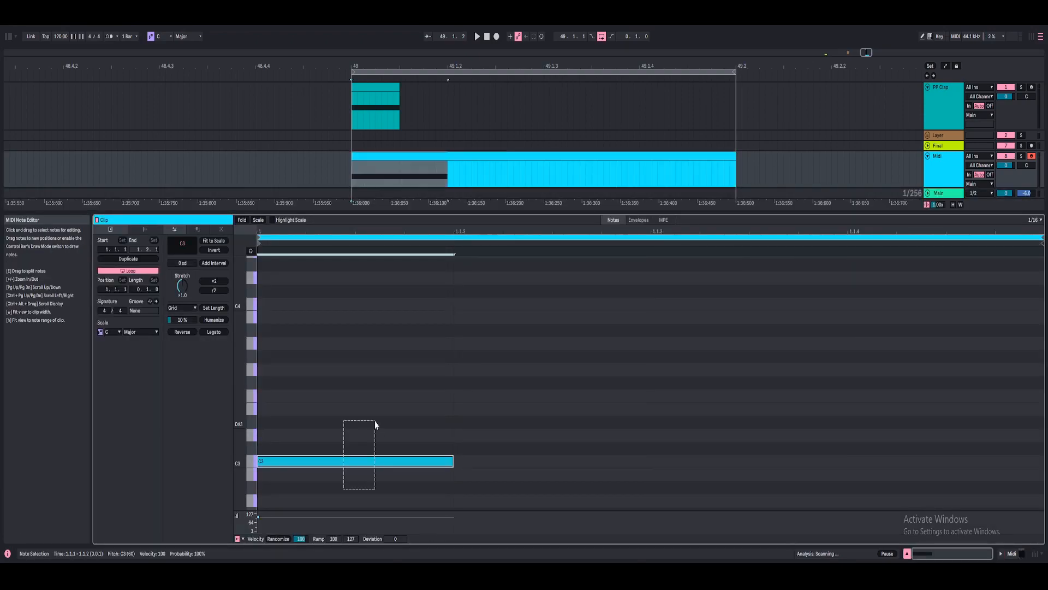
pyautogui.hotkey('shift', 'Down')
pyautogui.hotkey('shift', 'Down')
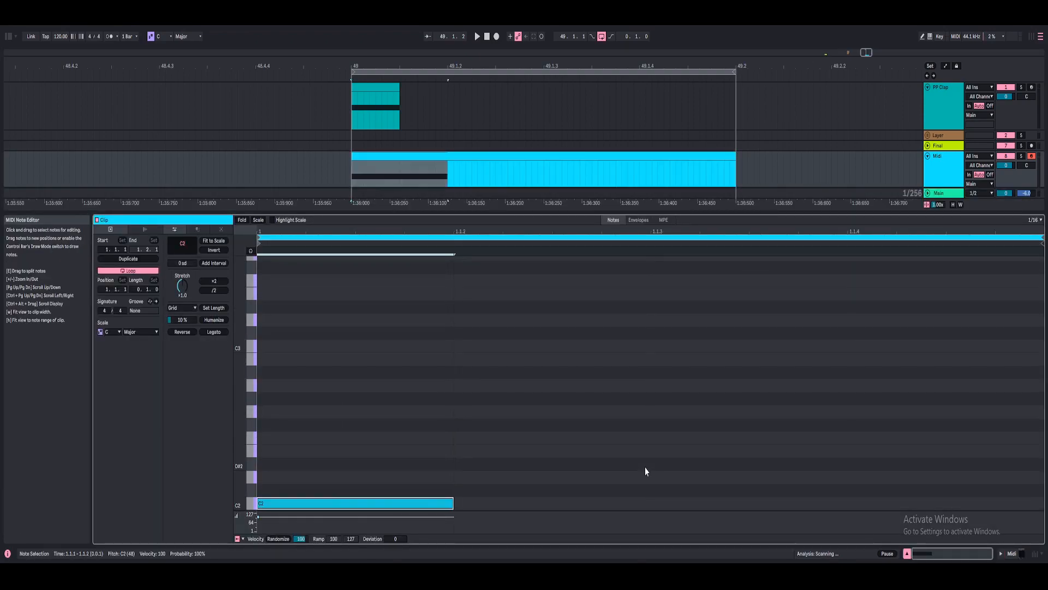
# Step: Halve the note's length and play the clip with the PP Clap track muted
pyautogui.press('F1')
pyautogui.click(217, 292)
pyautogui.press('space')
pyautogui.click(1019, 553)
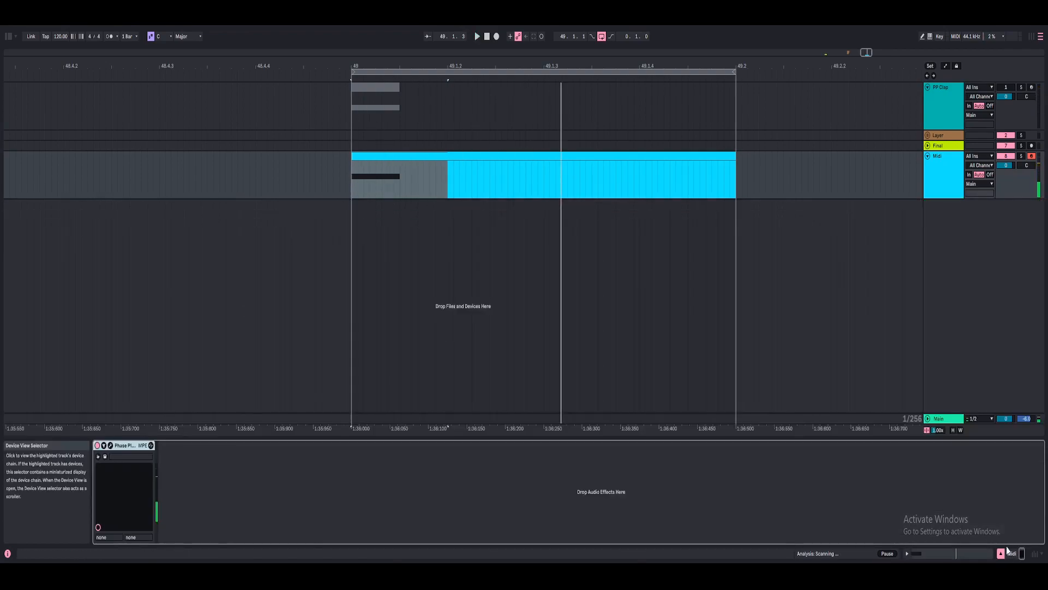
# Step: Add a high-pass Filter to Phase Plant's Lane 1 and adjust its cutoff and Q
pyautogui.click(105, 446)
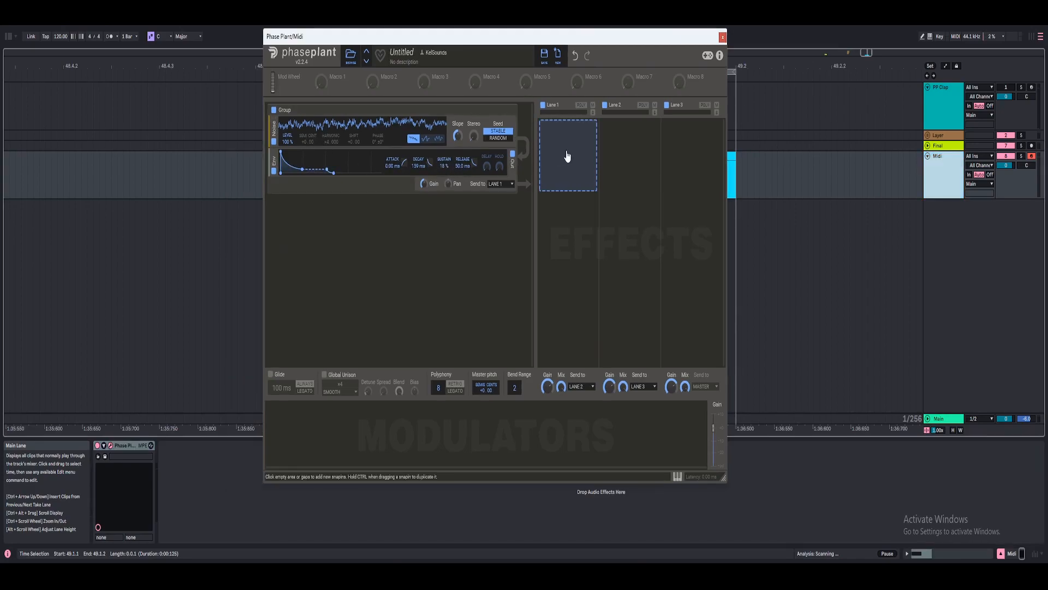
pyautogui.click(567, 157)
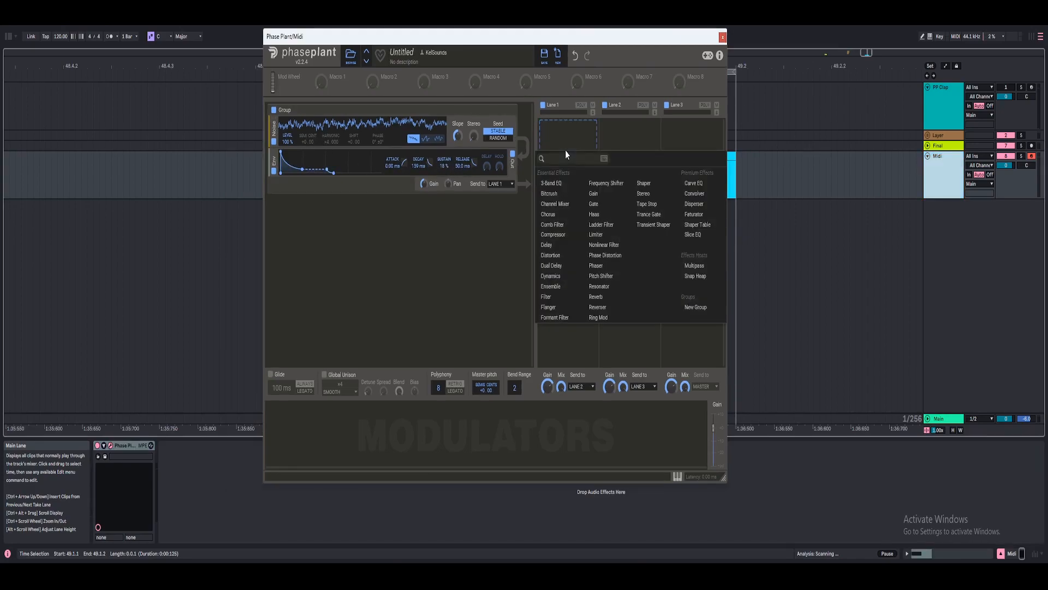
pyautogui.click(545, 290)
pyautogui.rightClick(548, 200)
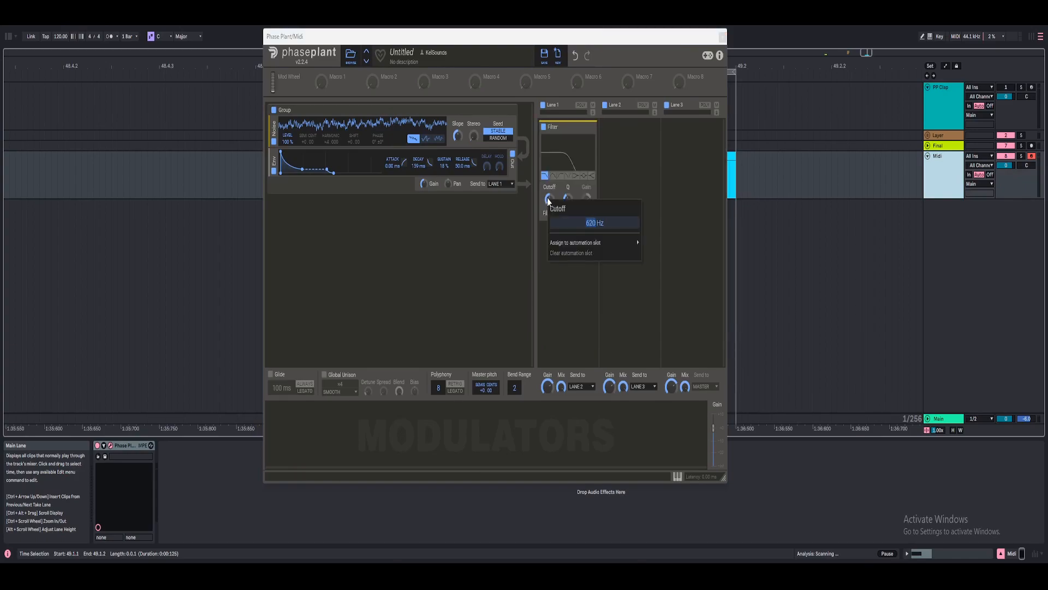
pyautogui.write('80')
pyautogui.press('Return')
pyautogui.click(560, 176)
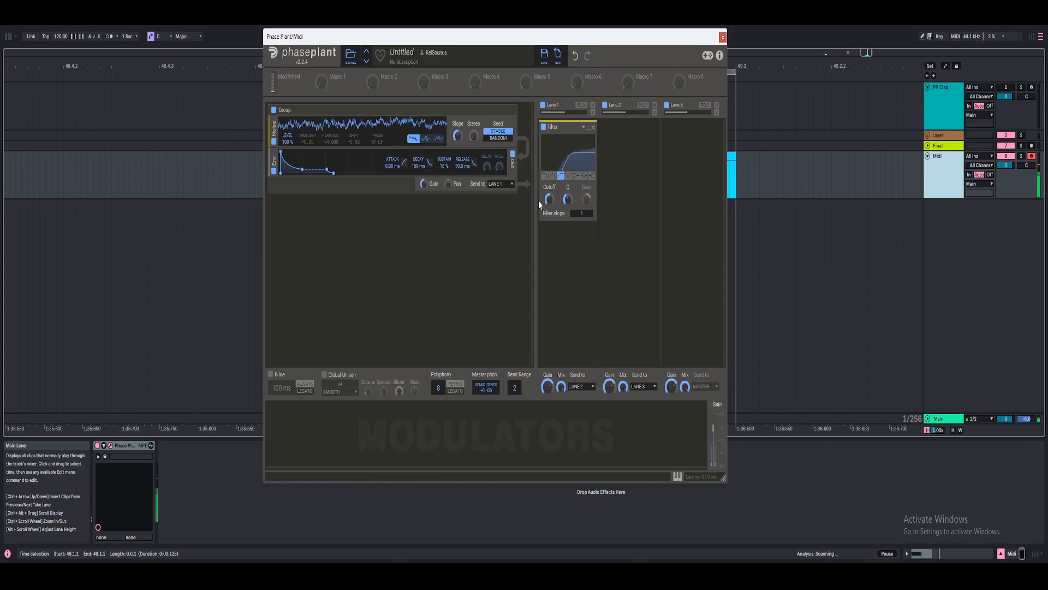
pyautogui.moveTo(569, 200); pyautogui.dragTo(569, 198)
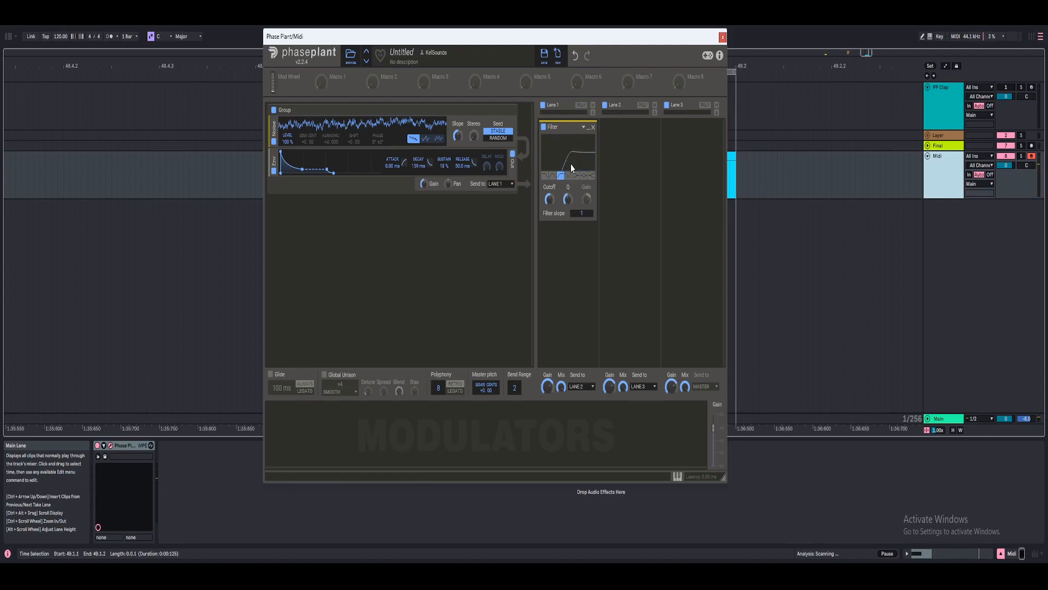
# Step: Add a Gain effect to Lane 3 and set it to +5 dB
pyautogui.click(674, 152)
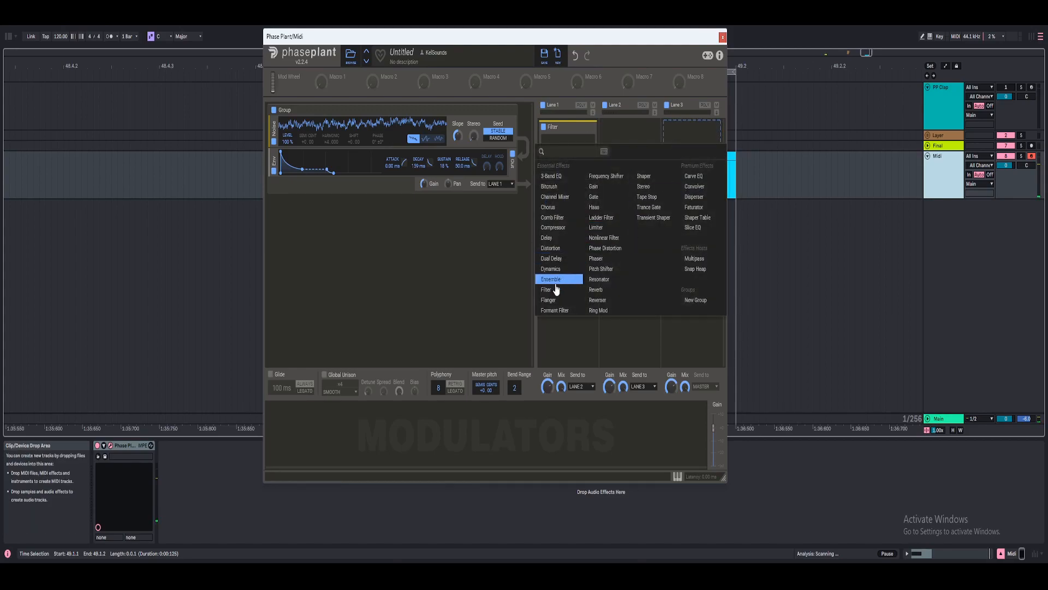
pyautogui.click(596, 187)
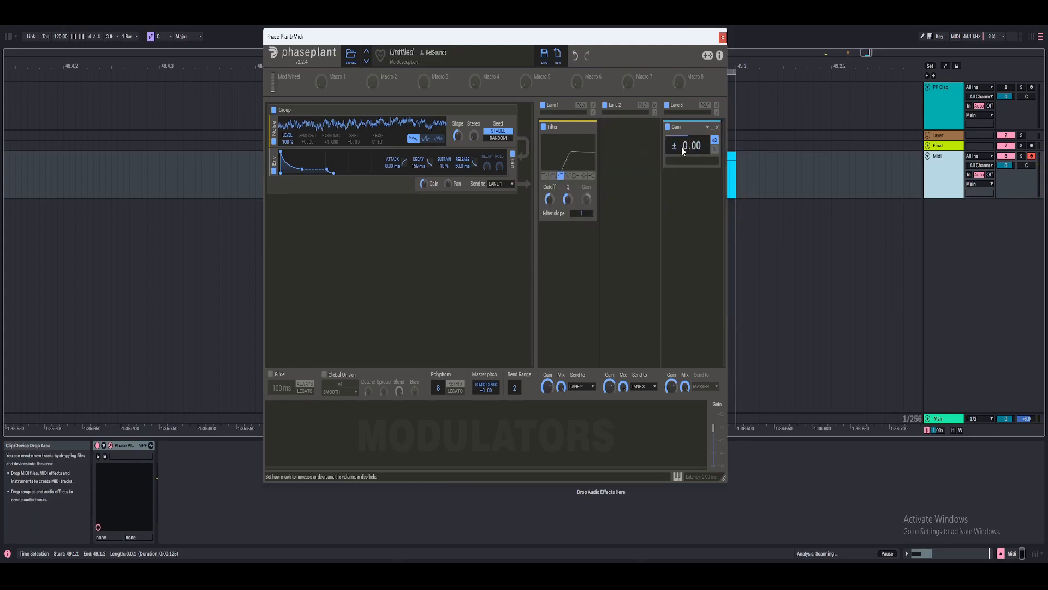
pyautogui.rightClick(681, 147)
pyautogui.write('5')
pyautogui.press('Return')
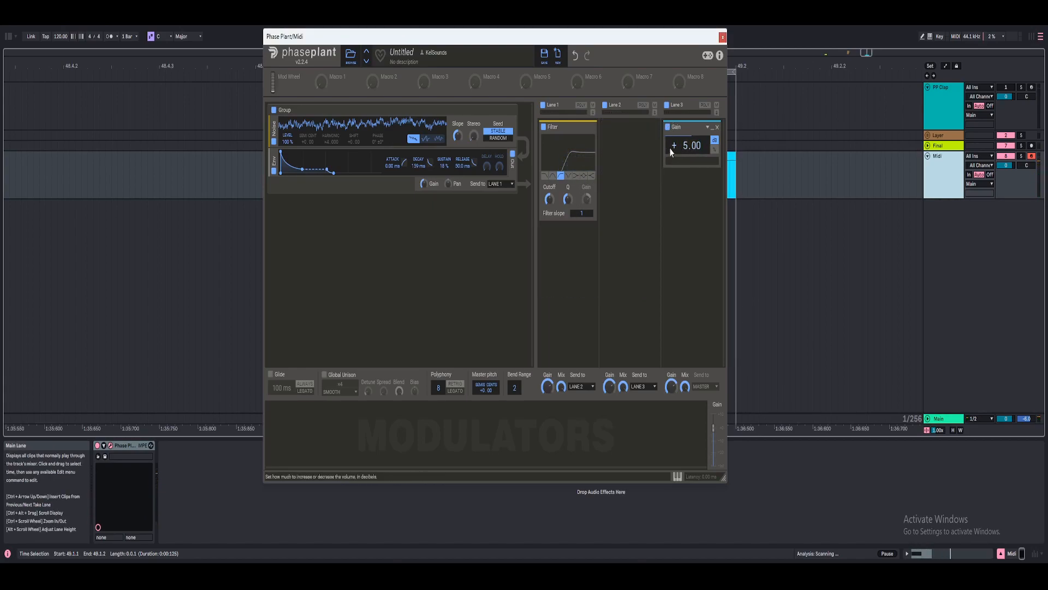
# Step: Add a second Filter below the first in Lane 1 as a peak type with a 2 kHz cutoff
pyautogui.click(549, 249)
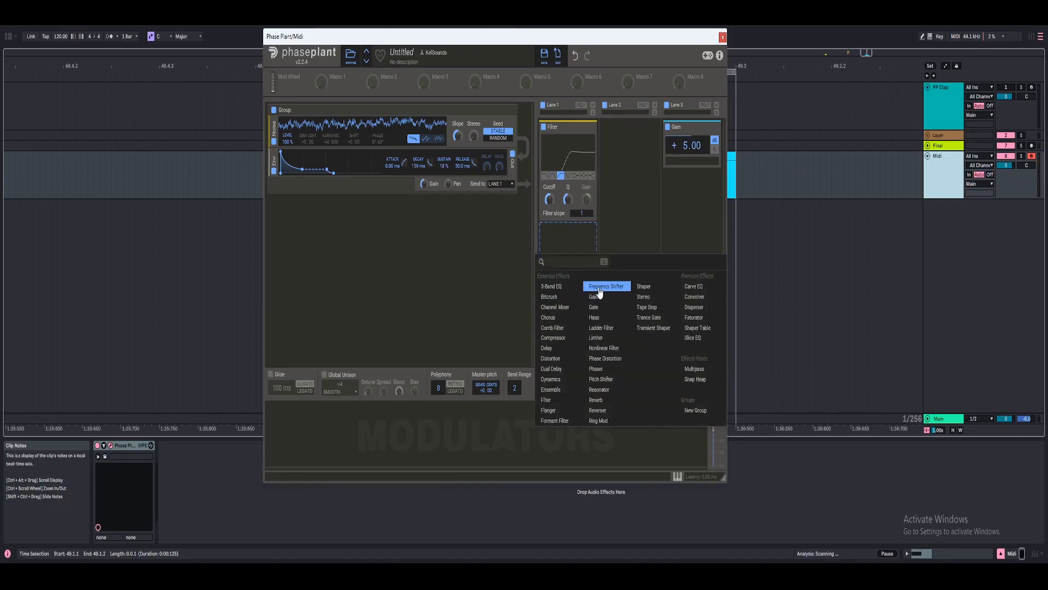
pyautogui.click(557, 402)
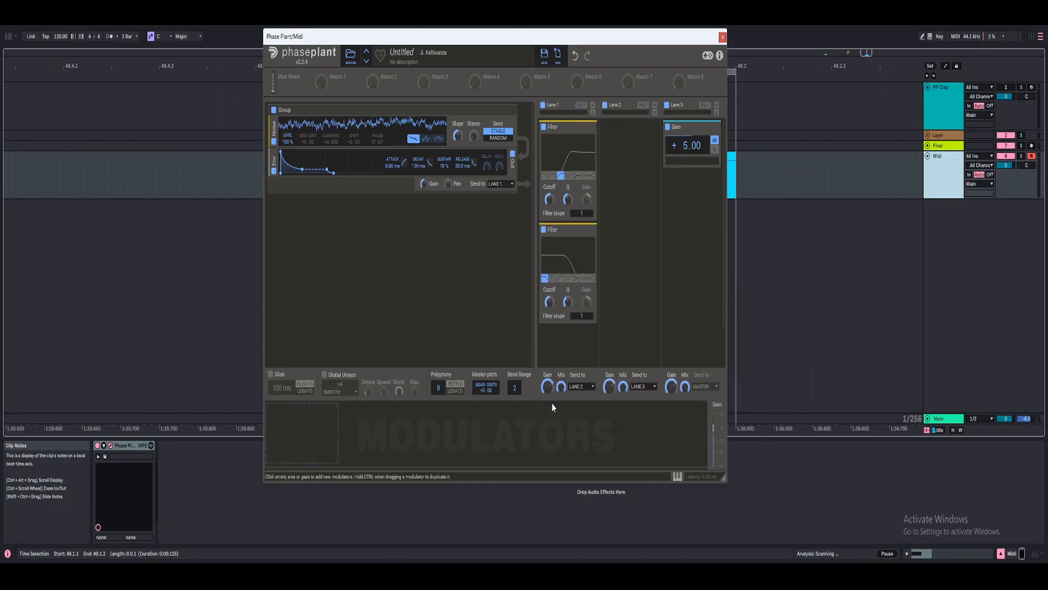
pyautogui.click(583, 280)
pyautogui.rightClick(549, 305)
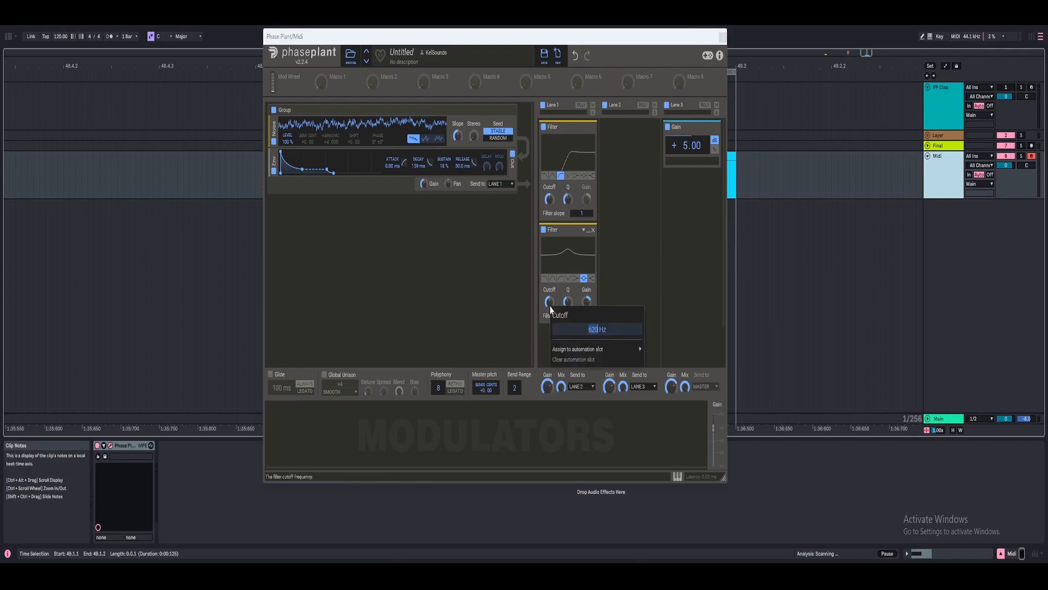
pyautogui.write('2k')
pyautogui.press('Return')
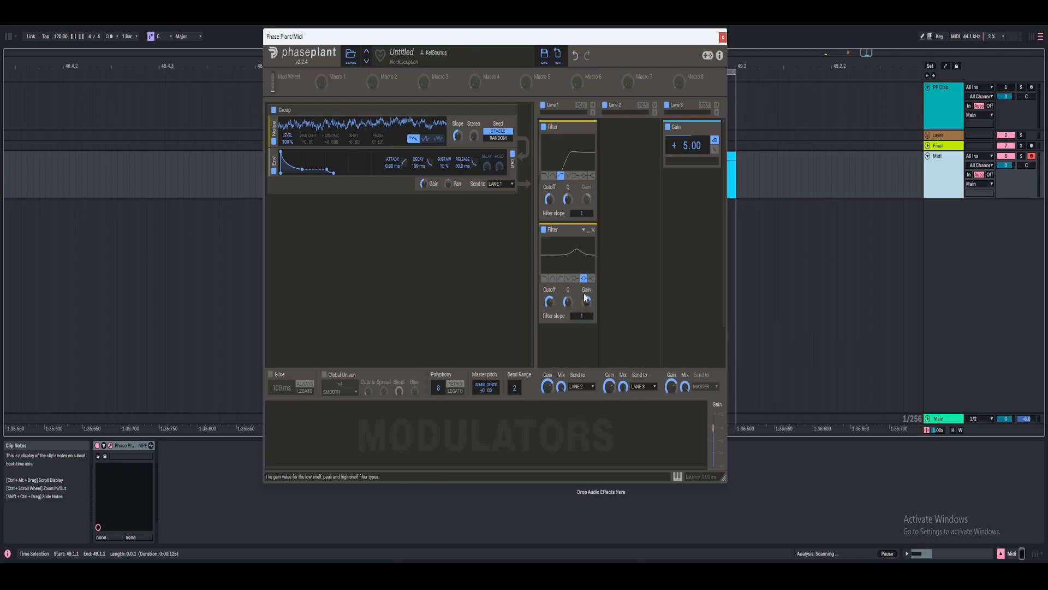
# Step: Set the gain of the peak Filter in Lane 1 to 8 dB
pyautogui.rightClick(587, 305)
pyautogui.write('8')
pyautogui.press('Return')
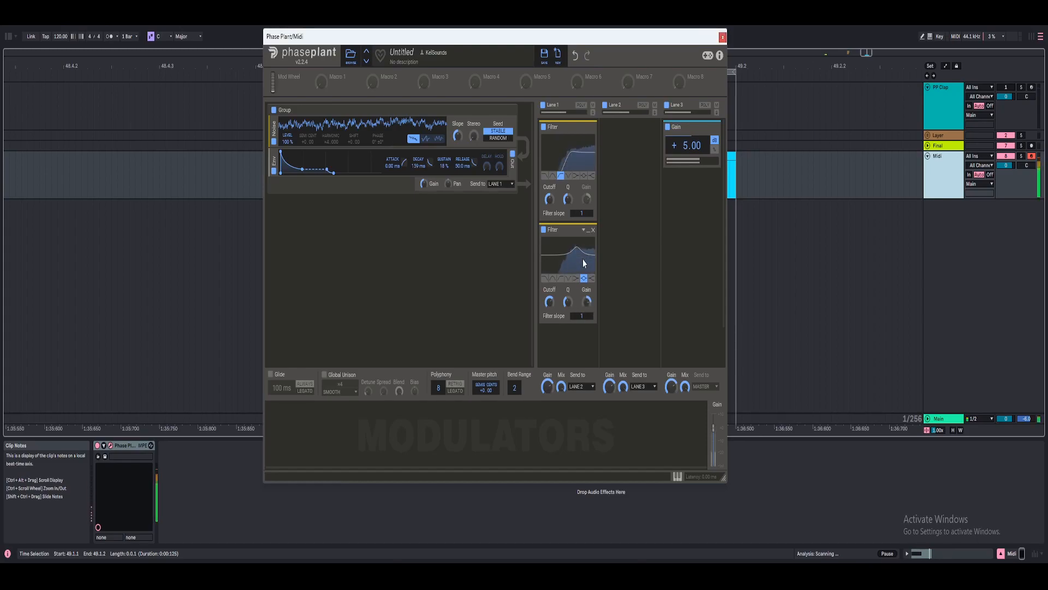
# Step: Add an Overdrive Distortion below the two filters in Lane 1, raising its Drive and lowering the master gain
pyautogui.click(568, 165)
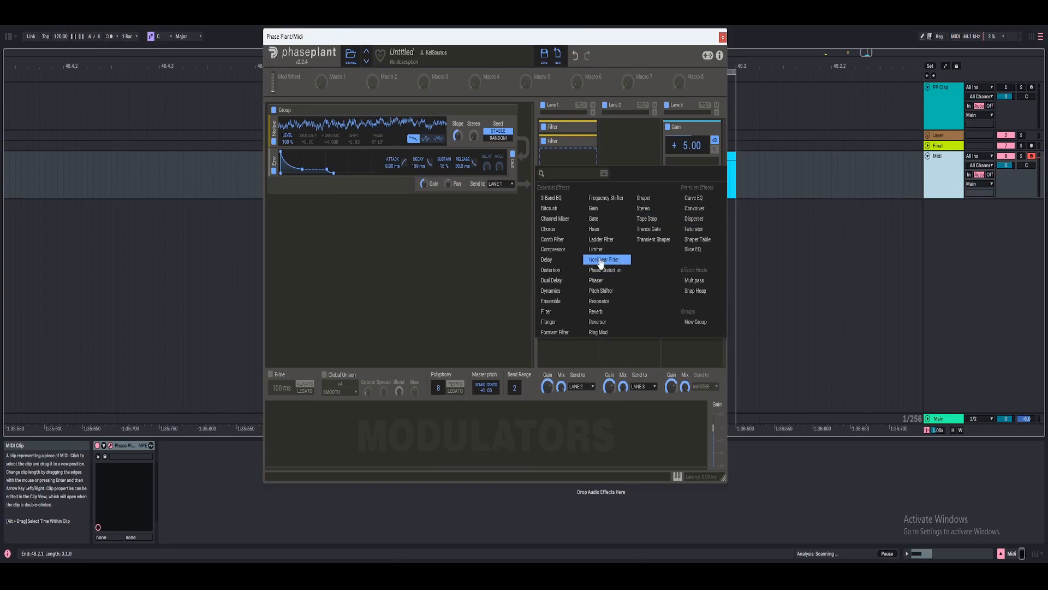
pyautogui.click(553, 270)
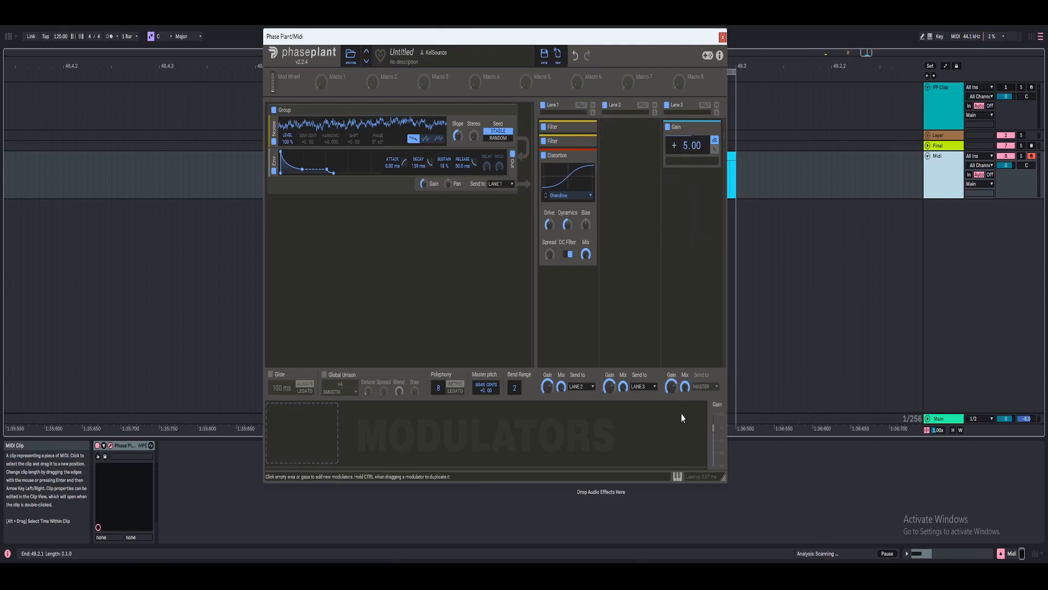
pyautogui.moveTo(713, 432)
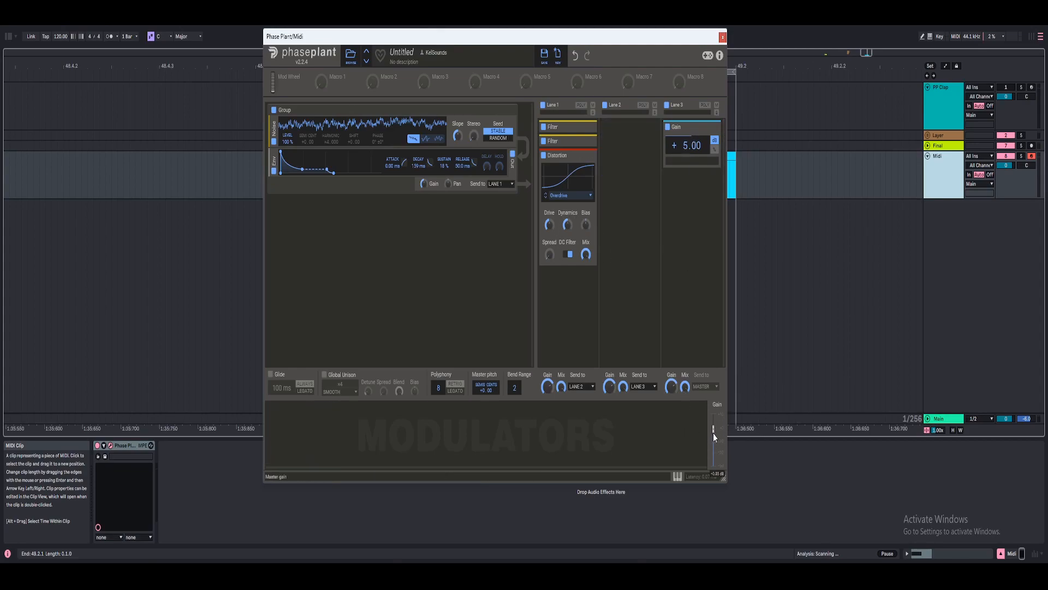
pyautogui.moveTo(549, 224); pyautogui.dragTo(549, 170)
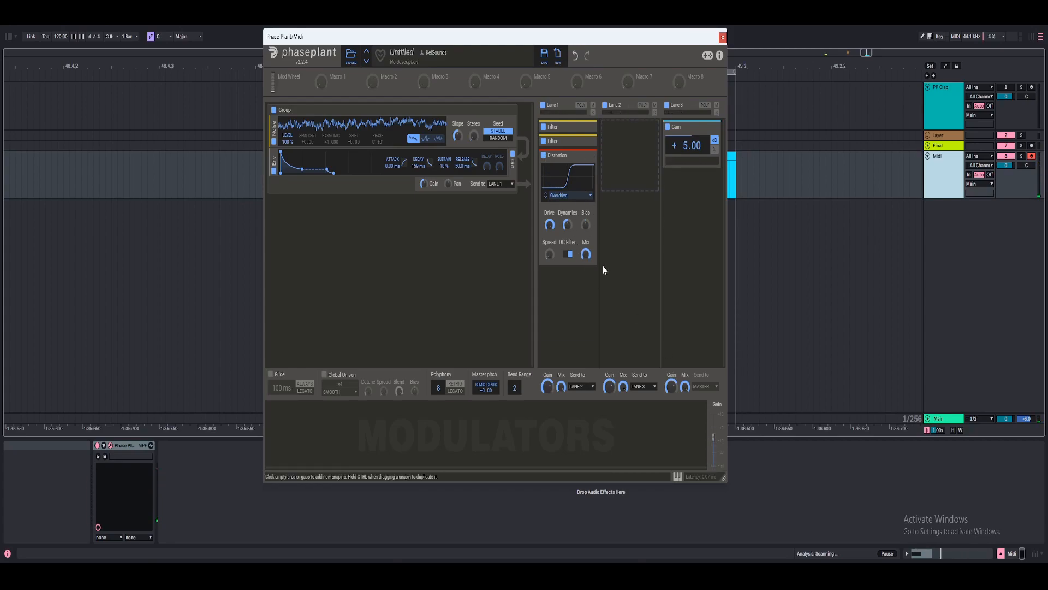
# Step: Add a third Filter below the Distortion in Lane 1 and make it a high-pass
pyautogui.click(580, 300)
pyautogui.click(554, 338)
pyautogui.click(561, 218)
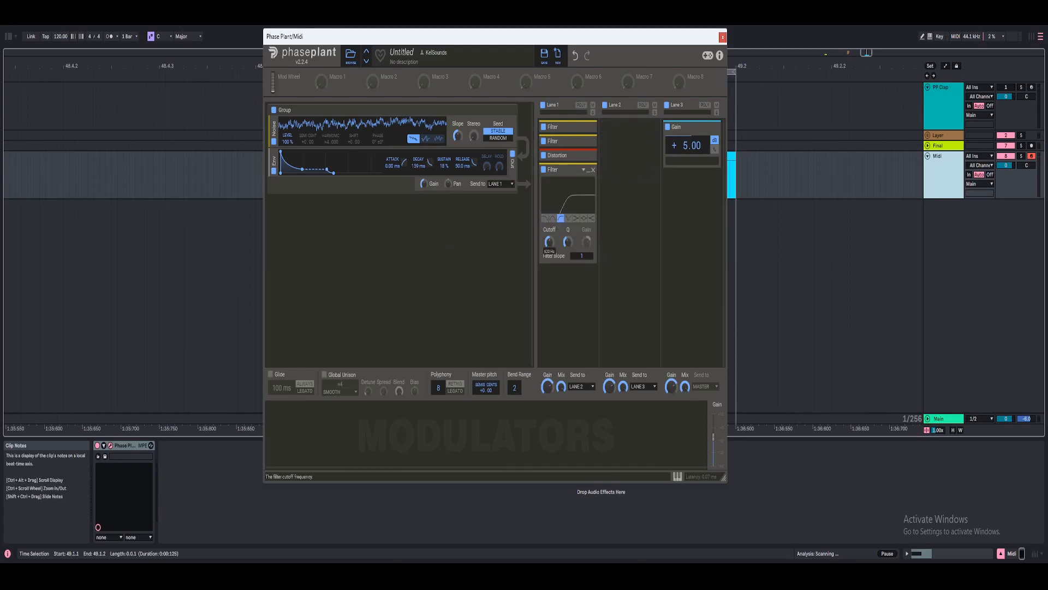
# Step: Add an LFO modulator and move its peak node to the end of the cycle to form a rising ramp
pyautogui.click(301, 416)
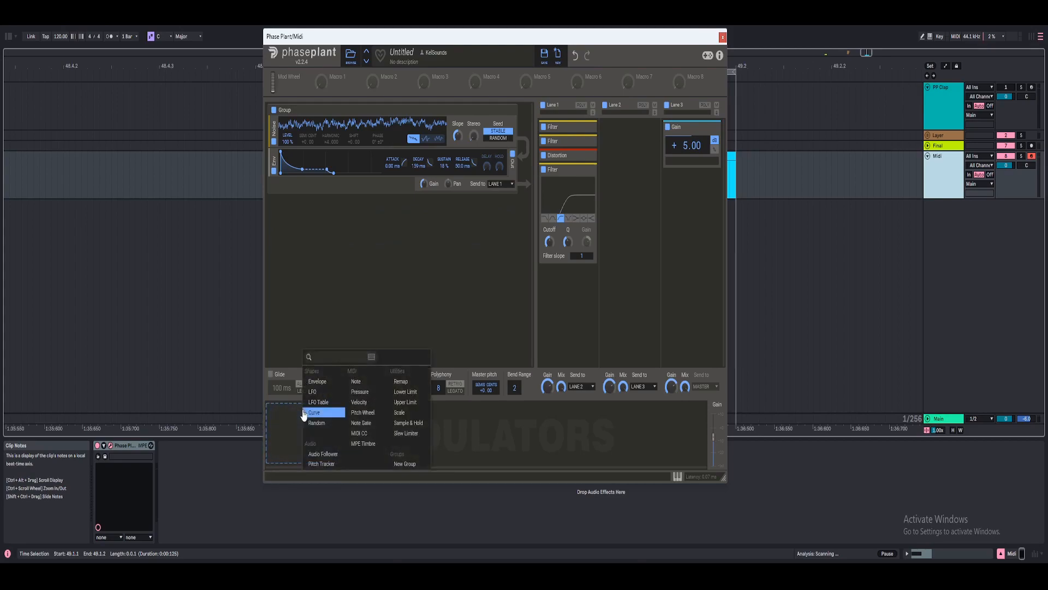
pyautogui.click(328, 392)
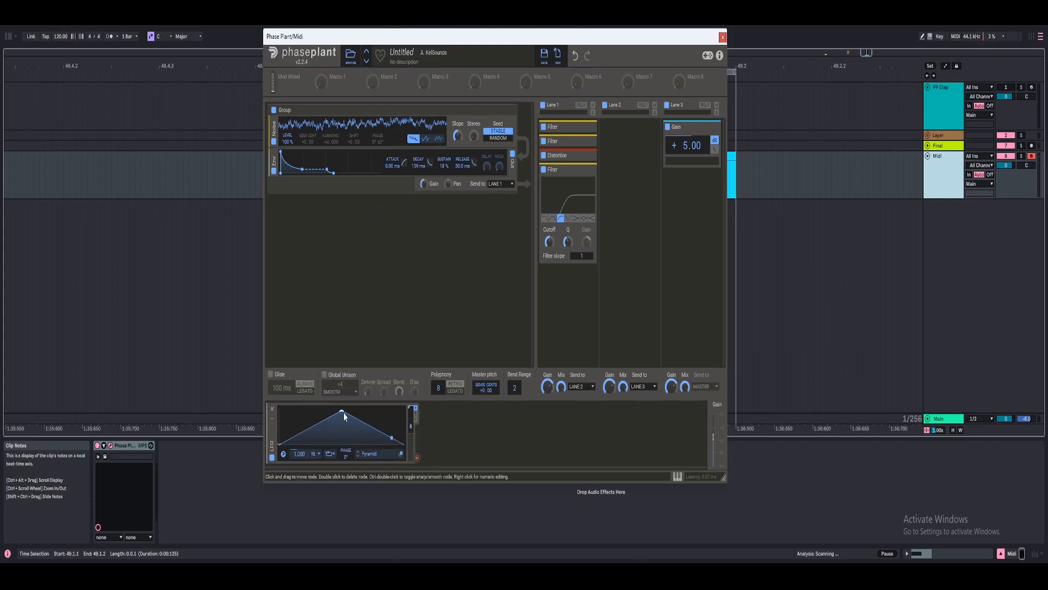
pyautogui.moveTo(344, 412); pyautogui.dragTo(404, 410)
# Step: Turn off the LFO's looping and set its note trigger to Always
pyautogui.click(329, 454)
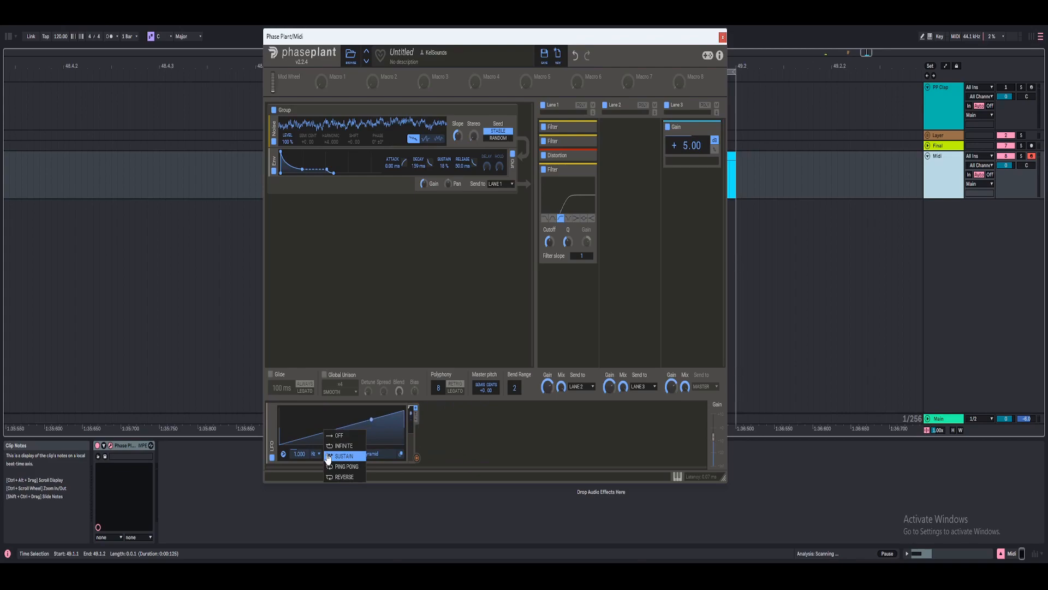
pyautogui.click(338, 438)
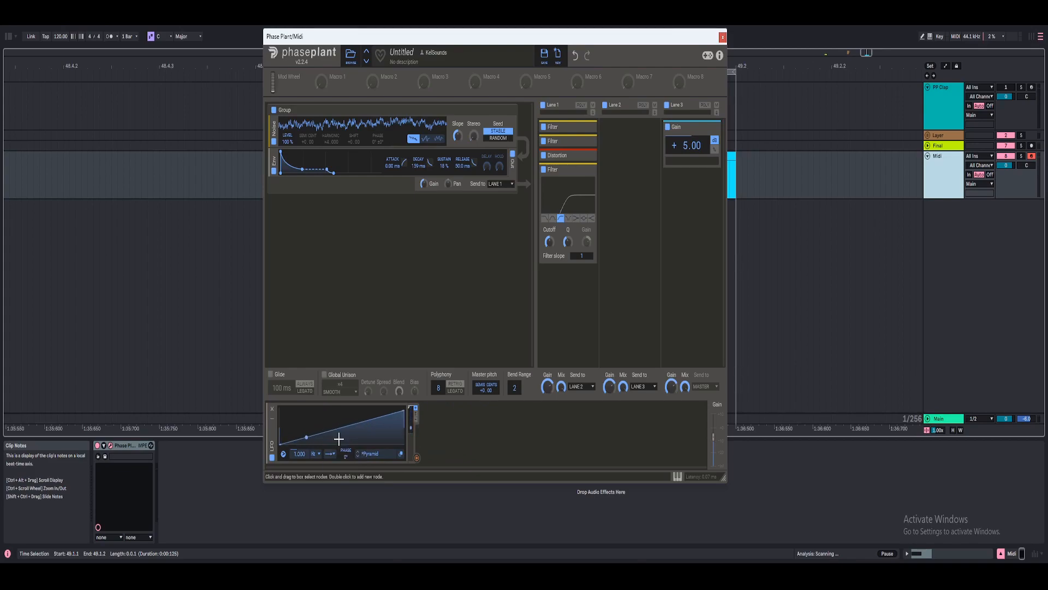
pyautogui.click(283, 453)
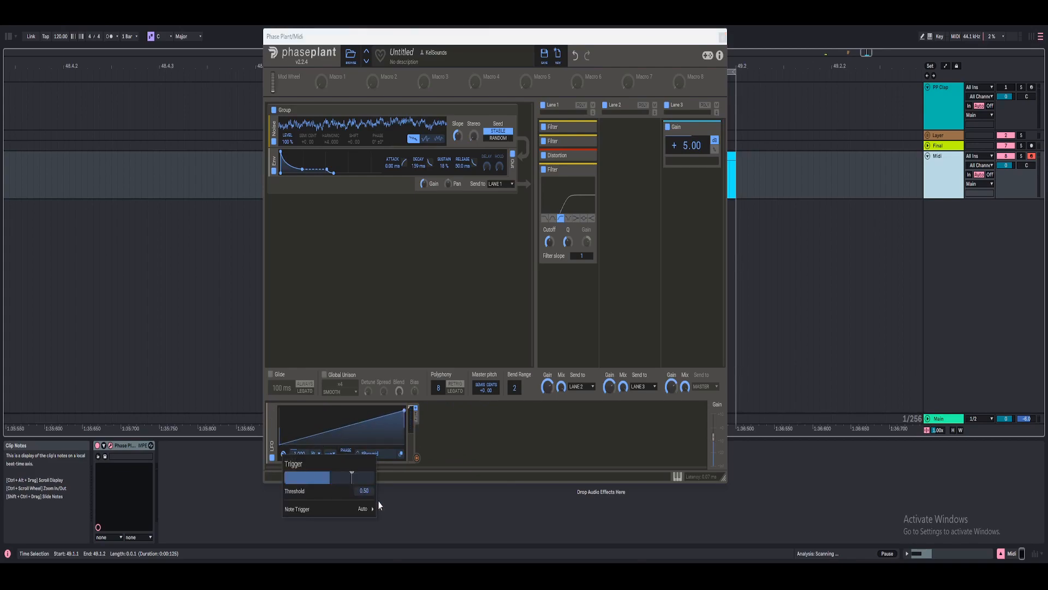
pyautogui.moveTo(360, 508)
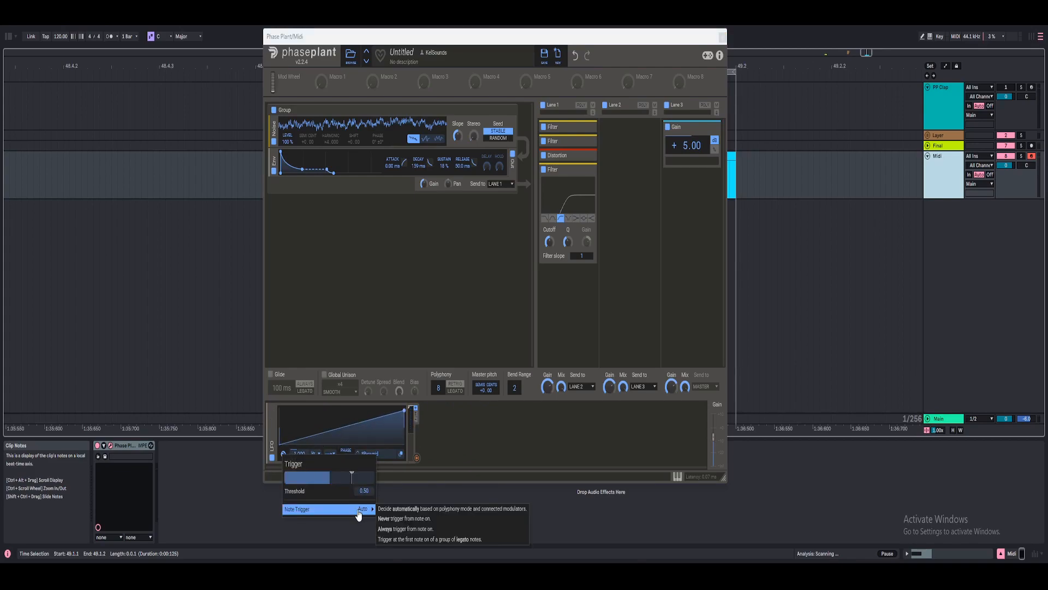
pyautogui.click(411, 529)
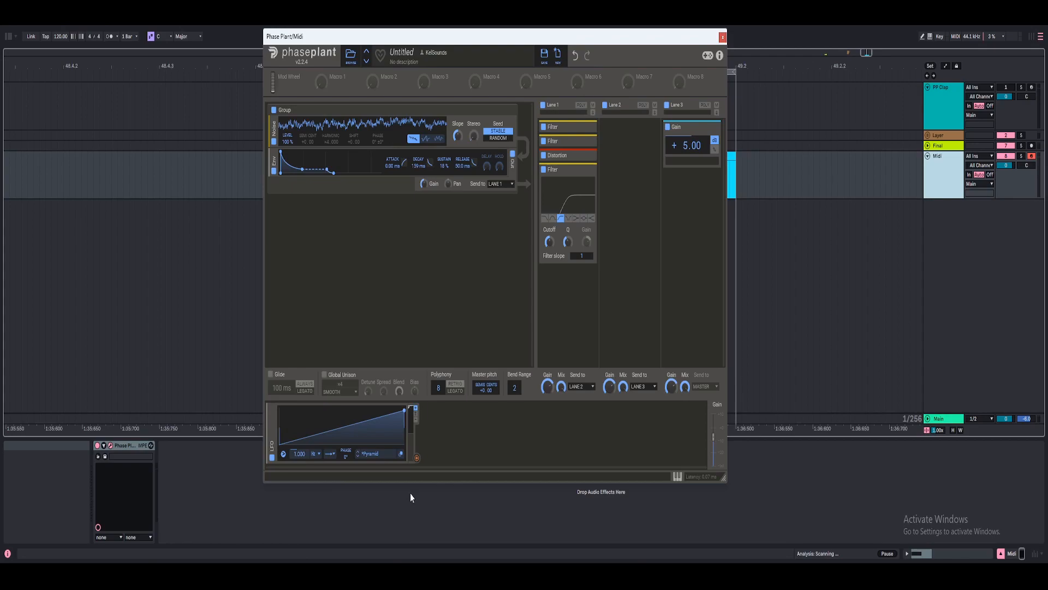
# Step: Set the third filter's cutoff to 200 Hz and modulate it upward with the LFO
pyautogui.rightClick(548, 240)
pyautogui.write('2 Hz')
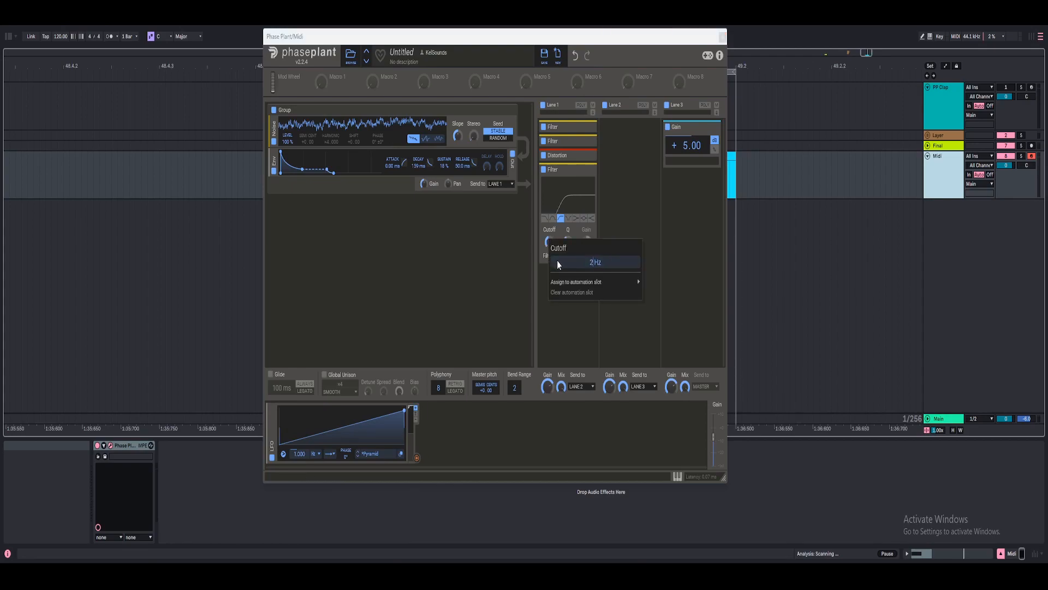
pyautogui.write('00')
pyautogui.press('Return')
pyautogui.moveTo(550, 250); pyautogui.dragTo(550, 232)
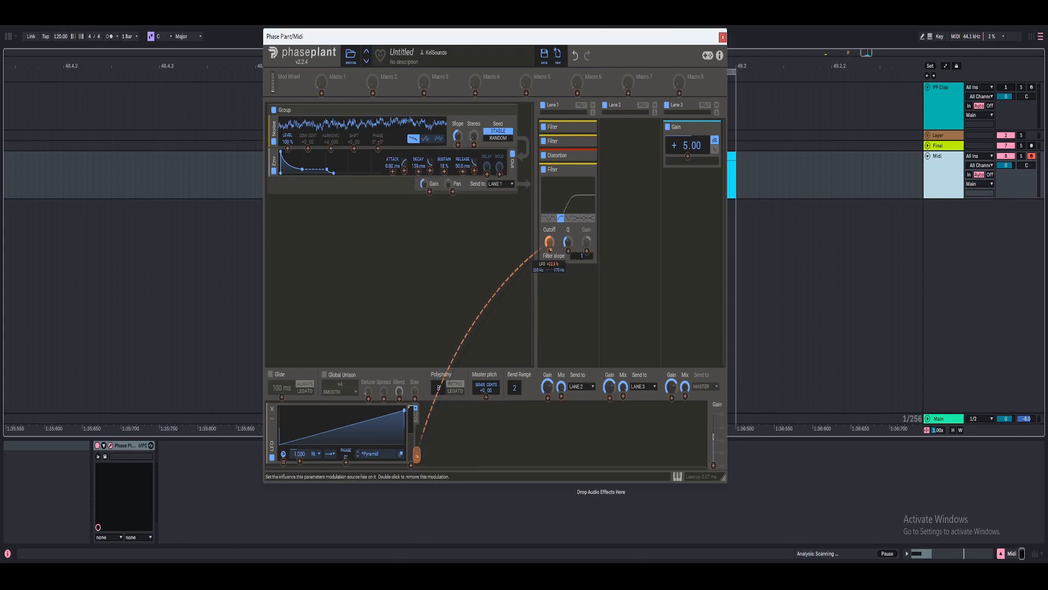
pyautogui.doubleClick(550, 251)
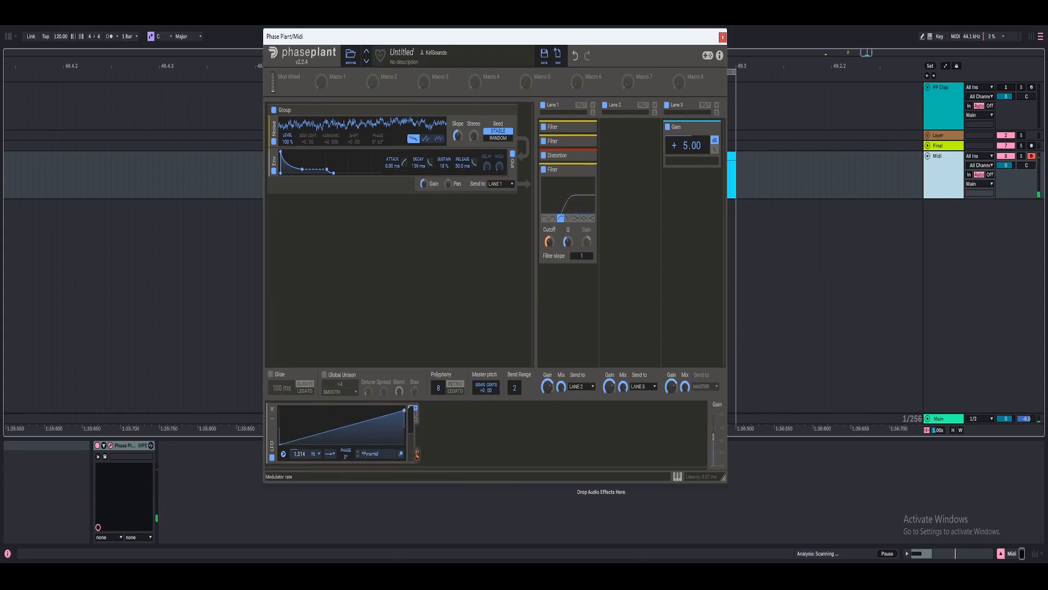
# Step: Raise the LFO rate to about 8.216 Hz while adjusting the third filter's Q and cutoff modulation depth
pyautogui.moveTo(299, 454); pyautogui.dragTo(299, 424)
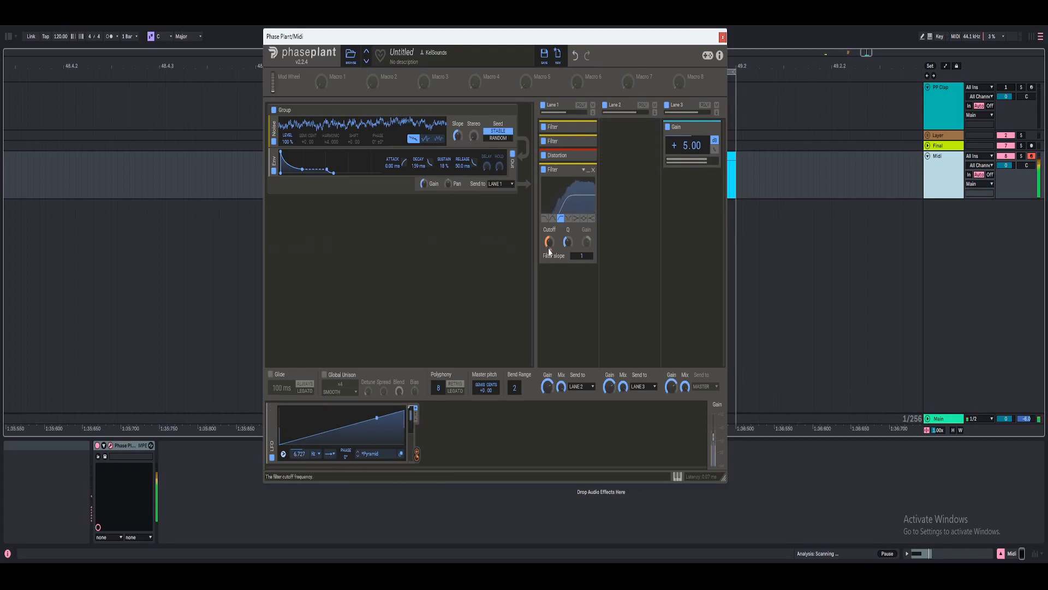
pyautogui.moveTo(568, 242); pyautogui.dragTo(567, 242)
pyautogui.moveTo(550, 252)
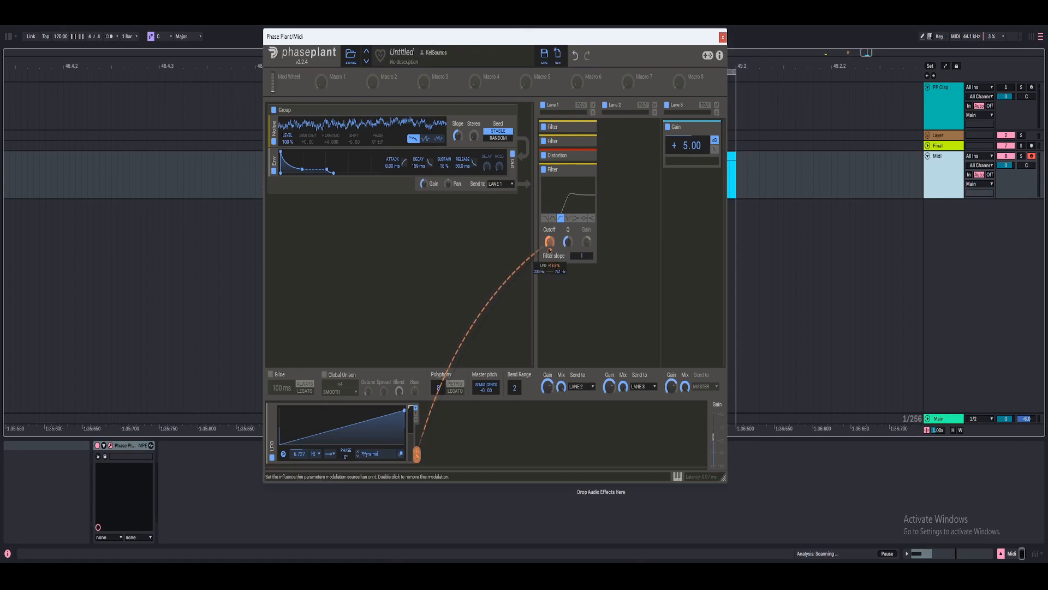
pyautogui.moveTo(550, 251); pyautogui.dragTo(550, 234)
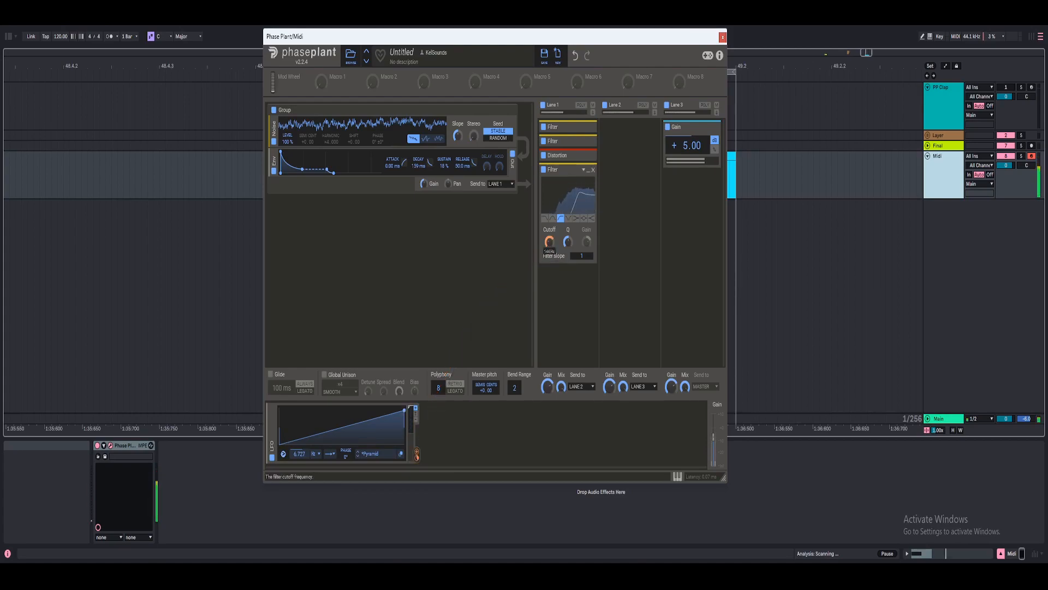
pyautogui.moveTo(299, 453)
pyautogui.mouseDown()
pyautogui.moveTo(300, 439)
pyautogui.moveTo(305, 459)
pyautogui.mouseUp()
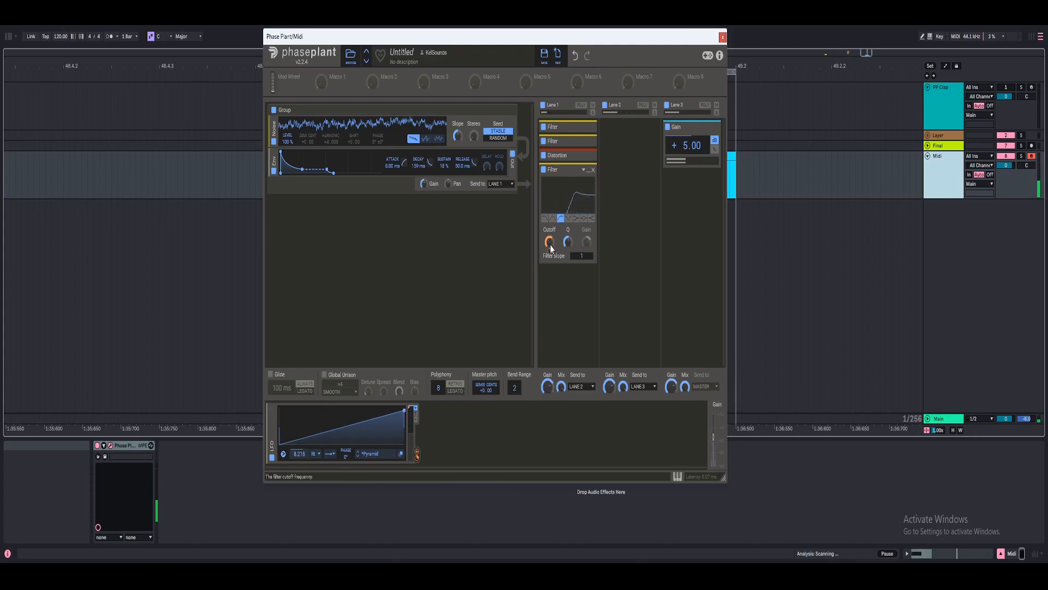
pyautogui.moveTo(552, 257)
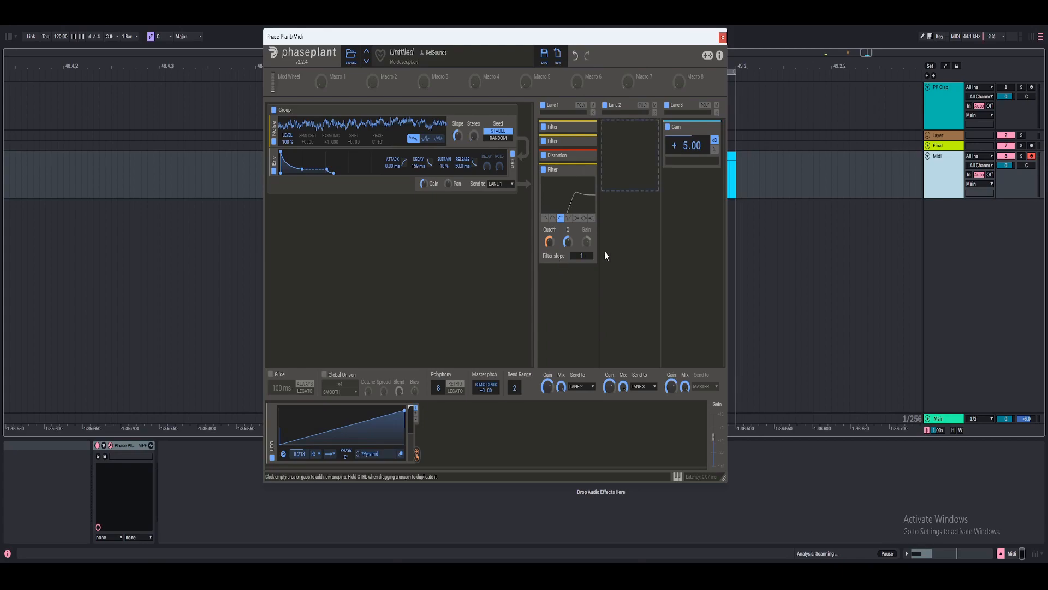
# Step: Replace Lane 3's Gain with a Gain at the end of Lane 1 set to -3 dB
pyautogui.hotkey('ctrl', 'z')
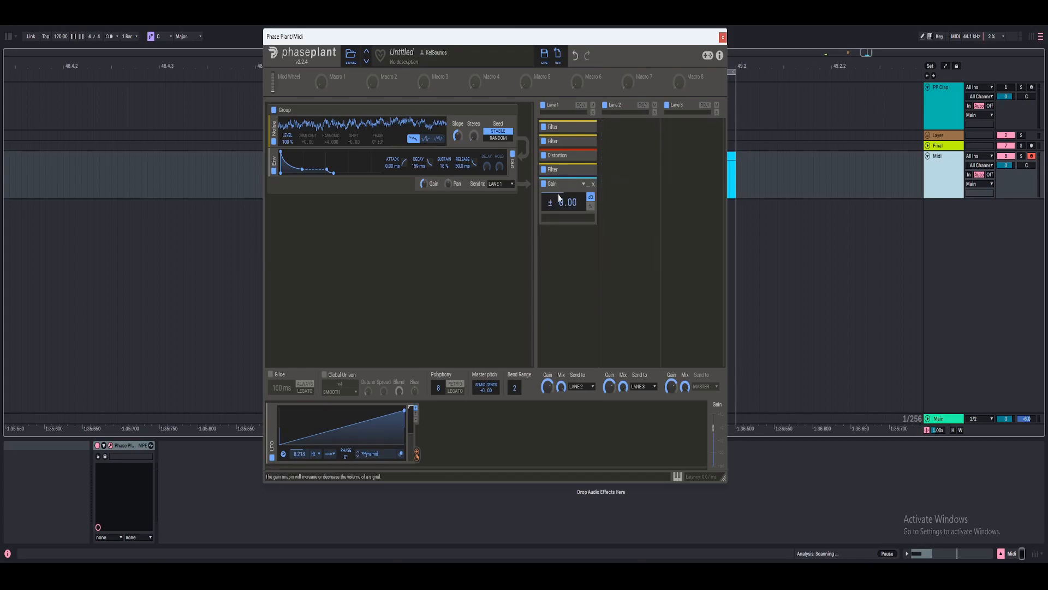
pyautogui.rightClick(562, 202)
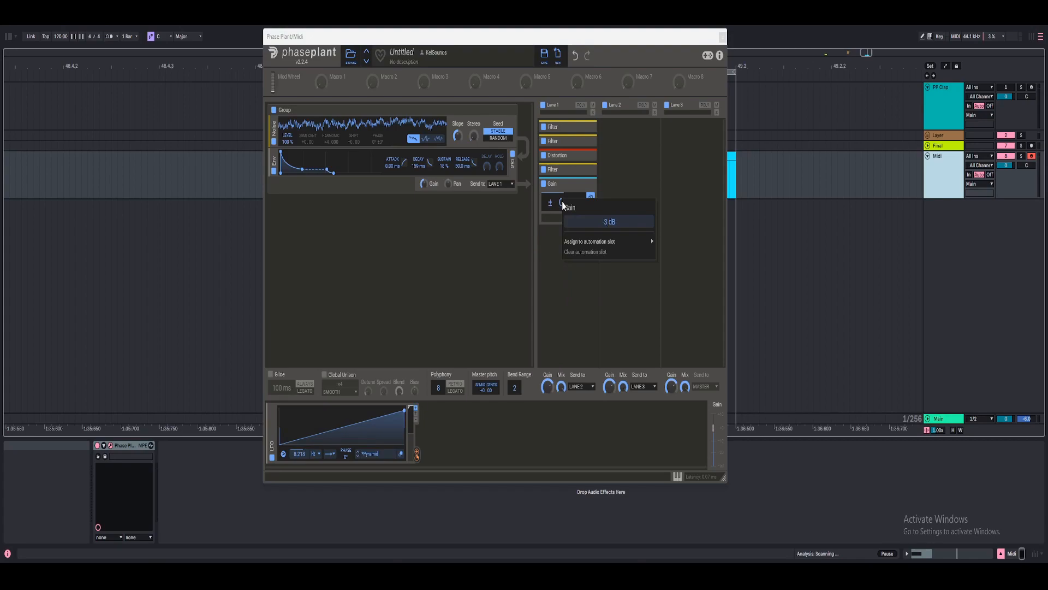
pyautogui.press('Return')
# Step: Add a Snap Heap below the Gain in Lane 1 and split its first bus into parallel buses
pyautogui.click(570, 249)
pyautogui.click(684, 365)
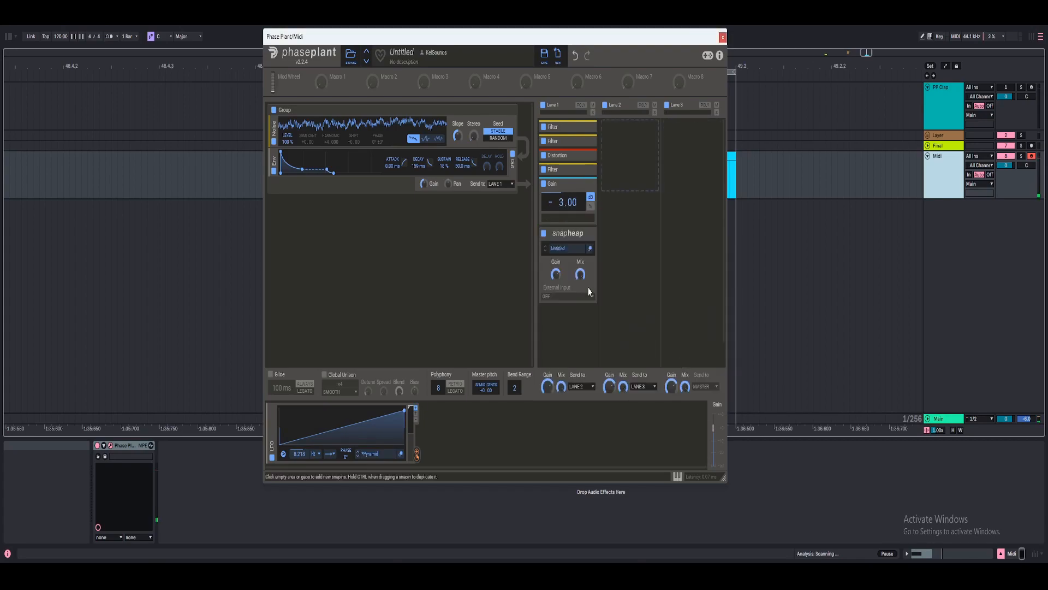
pyautogui.click(590, 248)
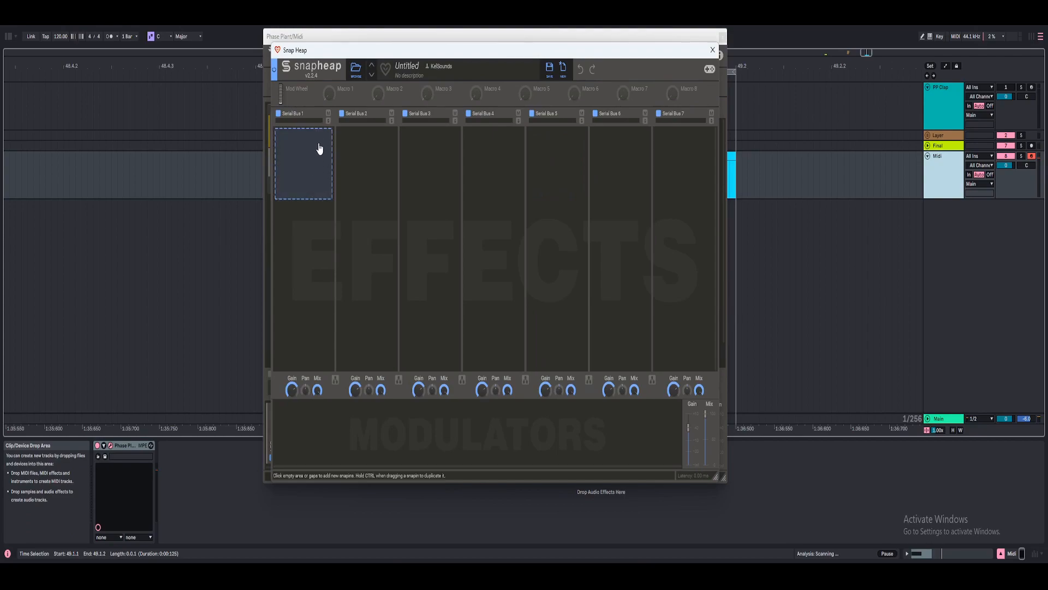
pyautogui.click(336, 379)
# Step: Add a Delay to Parallel Bus 1a with full mix and shorten its time to about 59.2 ms
pyautogui.click(315, 168)
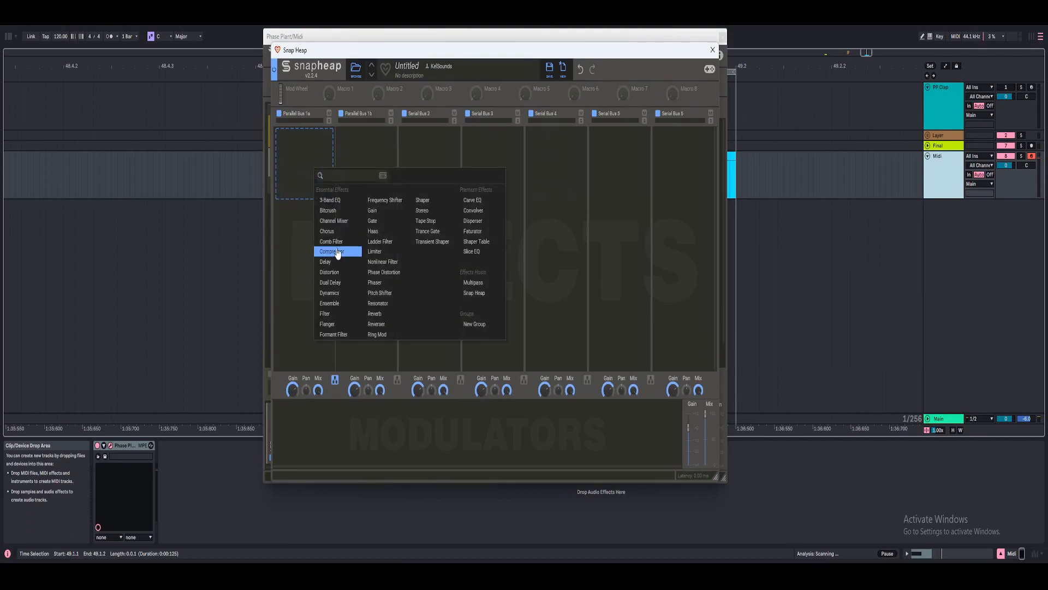
pyautogui.click(326, 261)
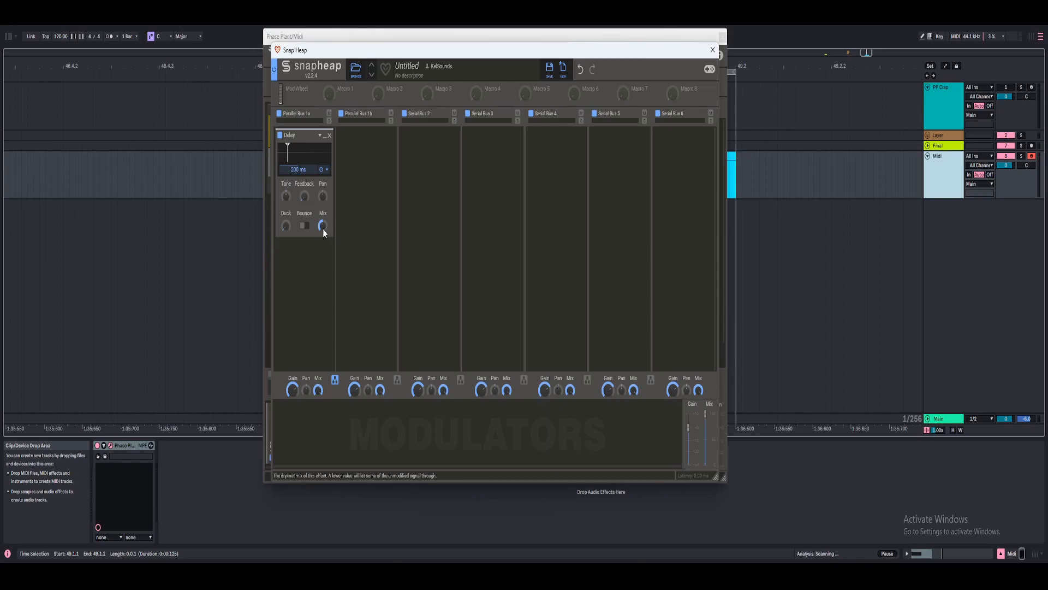
pyautogui.moveTo(323, 228); pyautogui.dragTo(324, 183)
pyautogui.moveTo(288, 152); pyautogui.dragTo(282, 158)
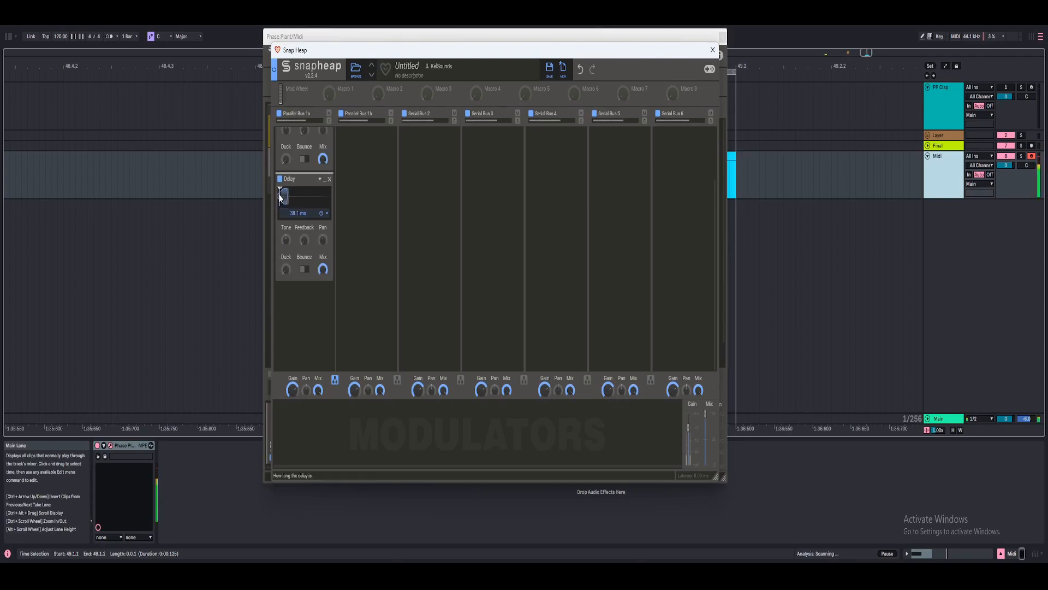
# Step: Stack two more full-mix Delays in Parallel Bus 1a, tuning their times to about 12.0 ms and 13.2 ms
pyautogui.moveTo(282, 198); pyautogui.dragTo(279, 197)
pyautogui.scroll(3, 300, 246)
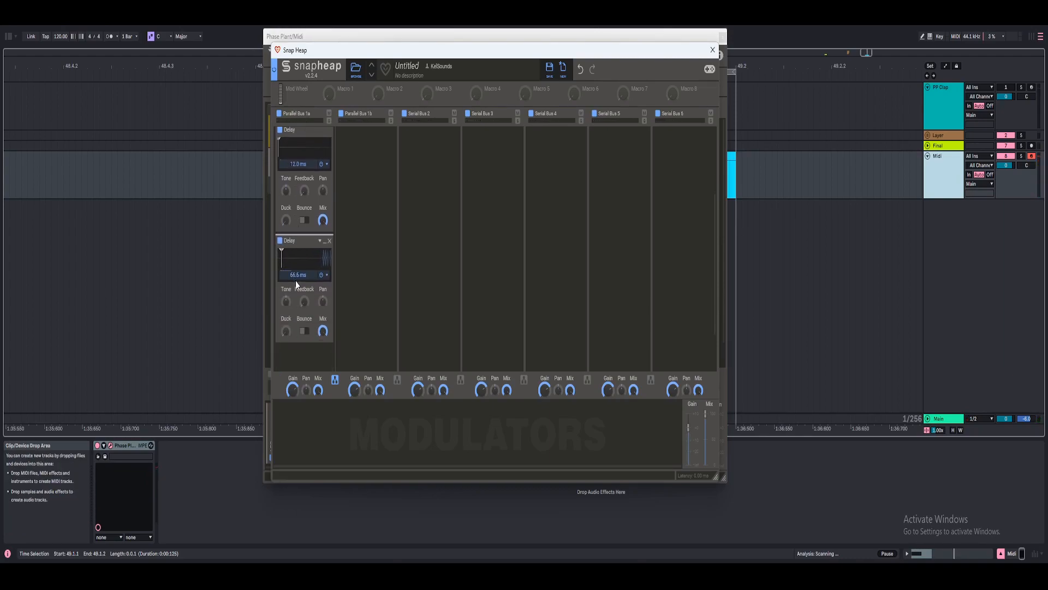
pyautogui.moveTo(296, 277); pyautogui.dragTo(297, 245)
pyautogui.scroll(-1, 296, 273)
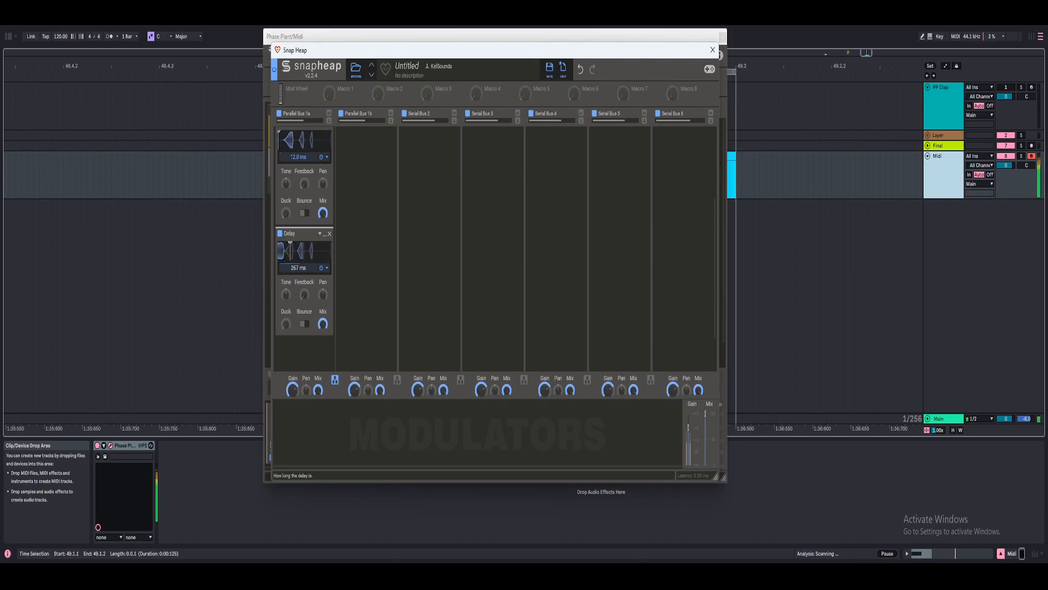
# Step: Offset the Tone of each of the three stacked Delays and review their settings
pyautogui.scroll(3, 304, 171)
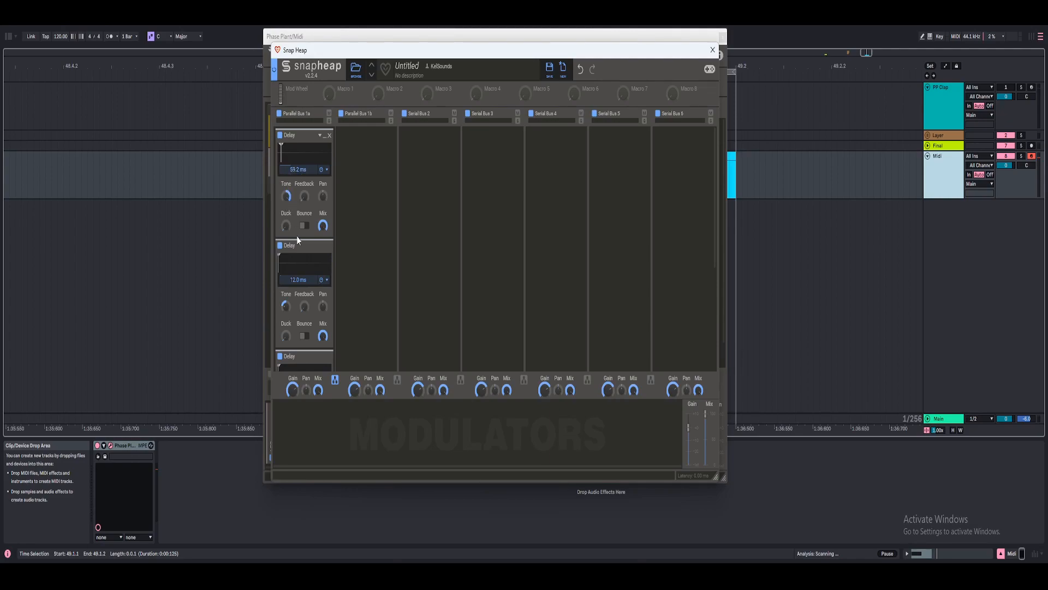
pyautogui.scroll(-2, 329, 267)
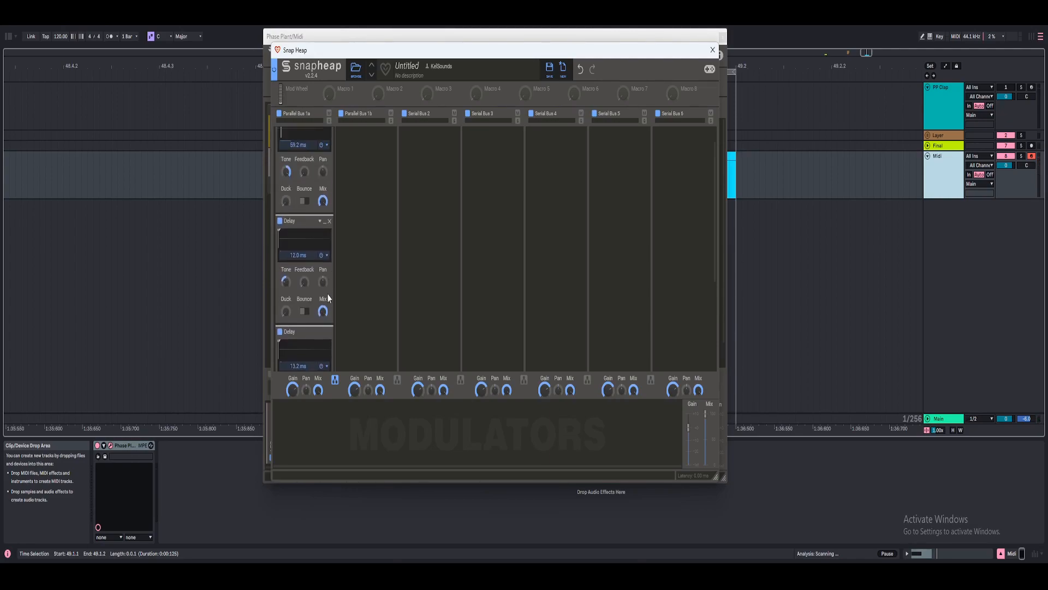
pyautogui.scroll(-2, 314, 262)
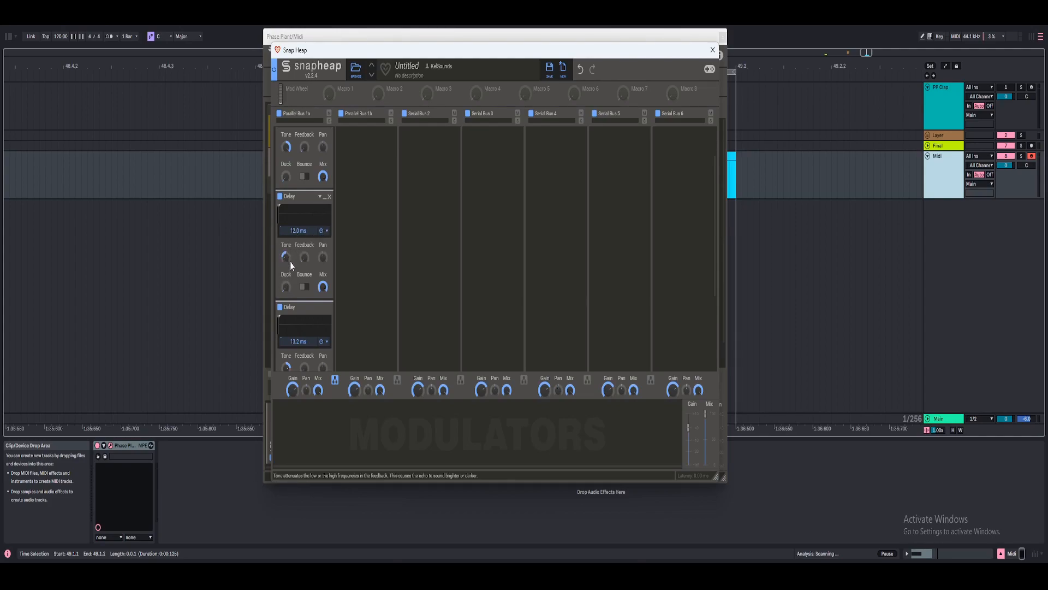
pyautogui.scroll(-2, 293, 266)
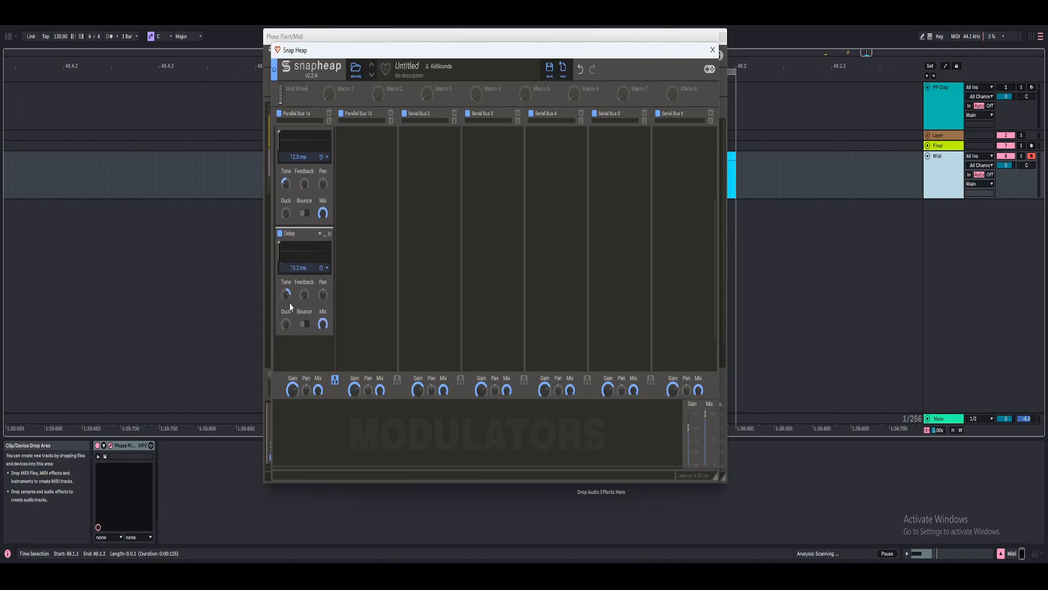
pyautogui.scroll(3, 313, 306)
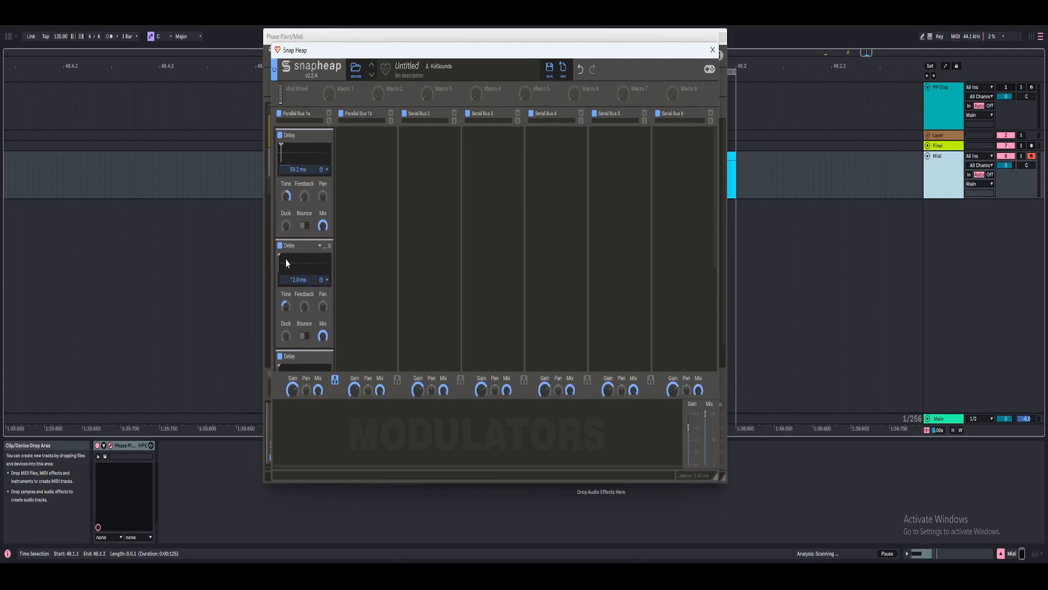
# Step: Raise the Feedback of the third Delay in Parallel Bus 1a, the one set to 13.2 ms
pyautogui.scroll(-2, 305, 257)
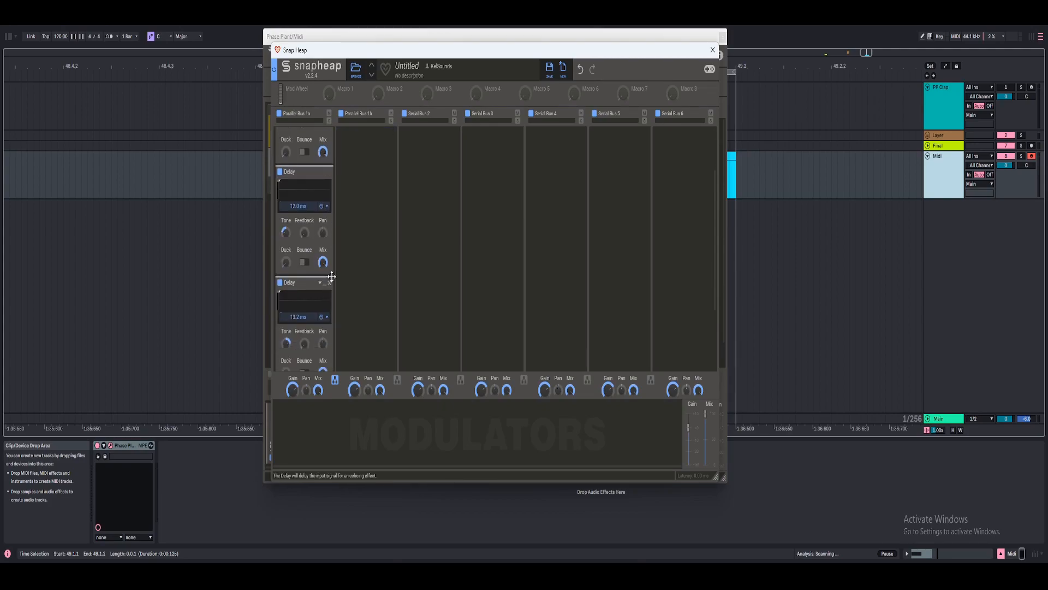
pyautogui.scroll(-2, 305, 270)
pyautogui.moveTo(304, 270)
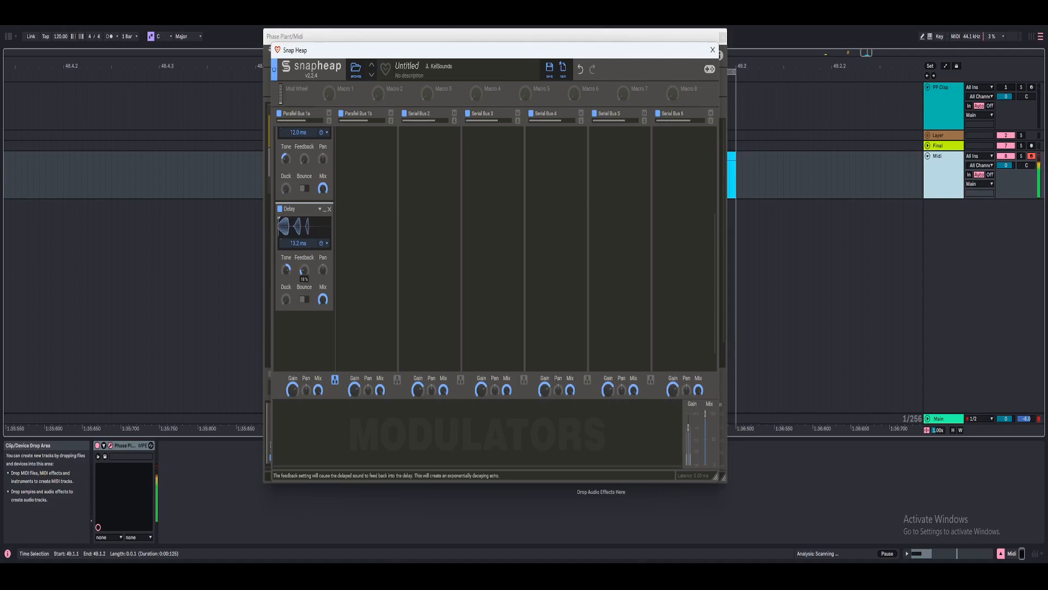
pyautogui.moveTo(304, 270); pyautogui.dragTo(304, 273)
# Step: Duplicate the third Delay below itself, lower the copy's Feedback, centre its Tone and tune its time to about 13.9 ms
pyautogui.scroll(-2, 296, 264)
pyautogui.moveTo(288, 209); pyautogui.dragTo(298, 257)
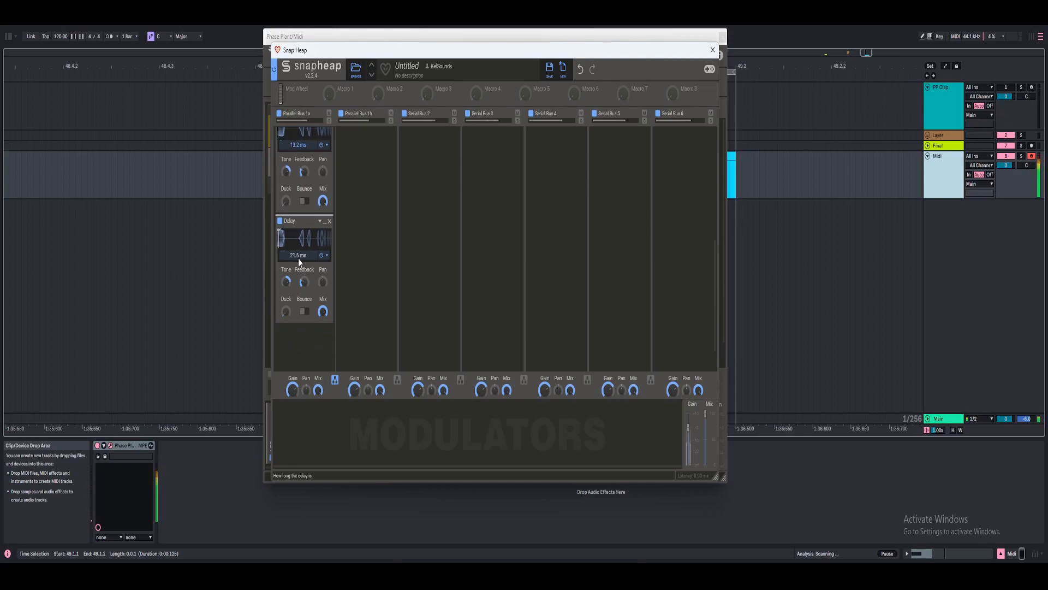
pyautogui.moveTo(298, 258); pyautogui.dragTo(305, 300)
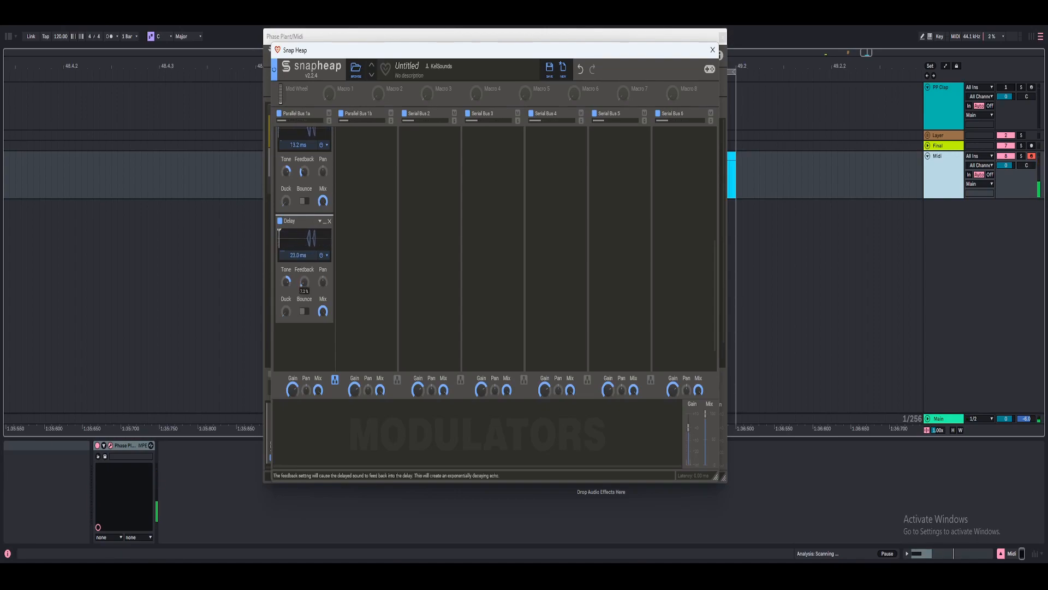
pyautogui.moveTo(293, 257); pyautogui.dragTo(295, 269)
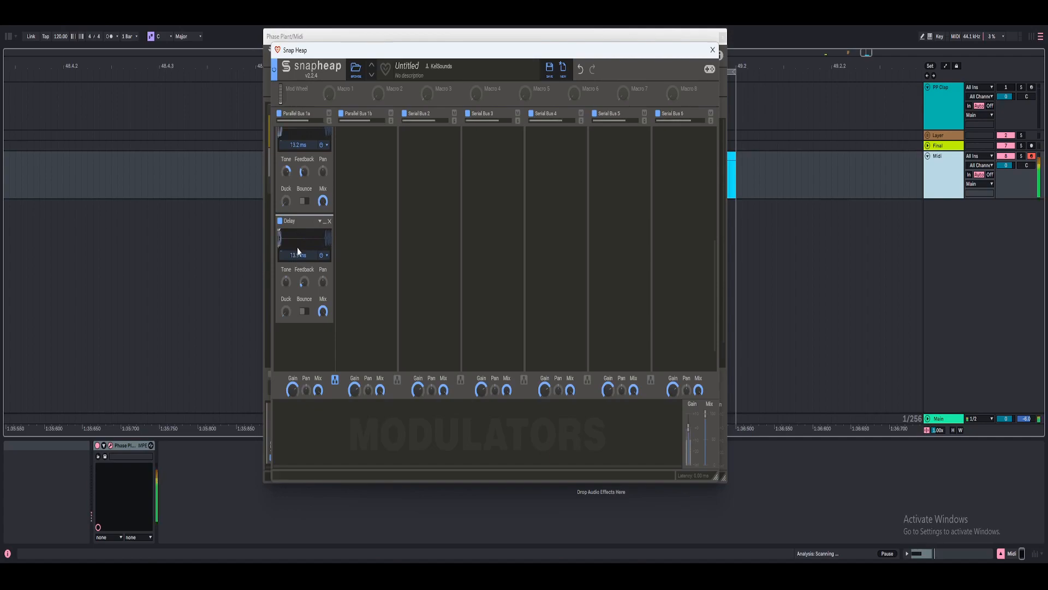
# Step: Collapse all four Delays in Parallel Bus 1a and close the Snap Heap editor
pyautogui.scroll(3, 303, 244)
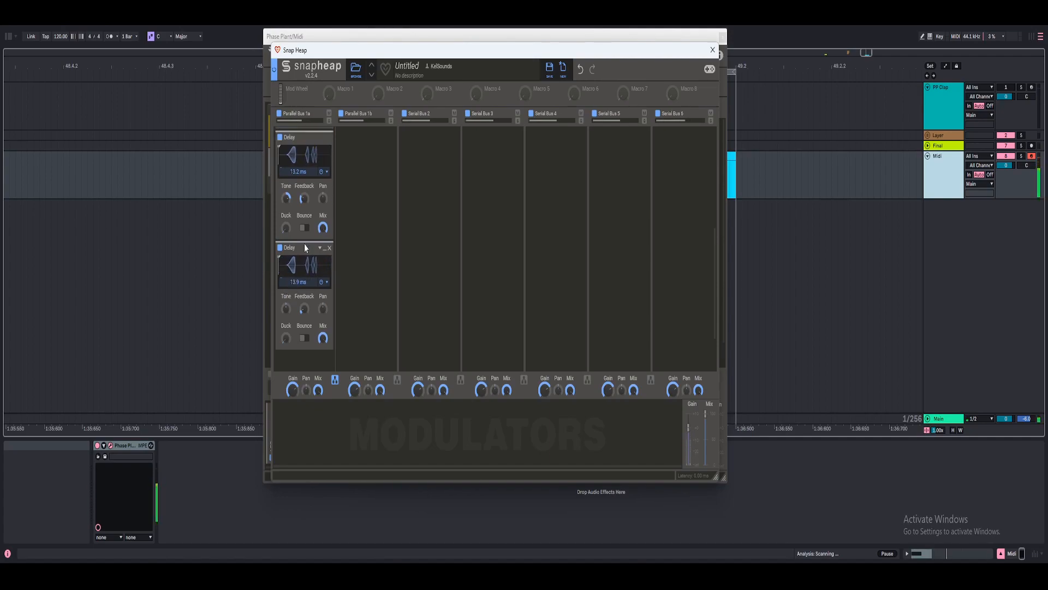
pyautogui.scroll(3, 303, 246)
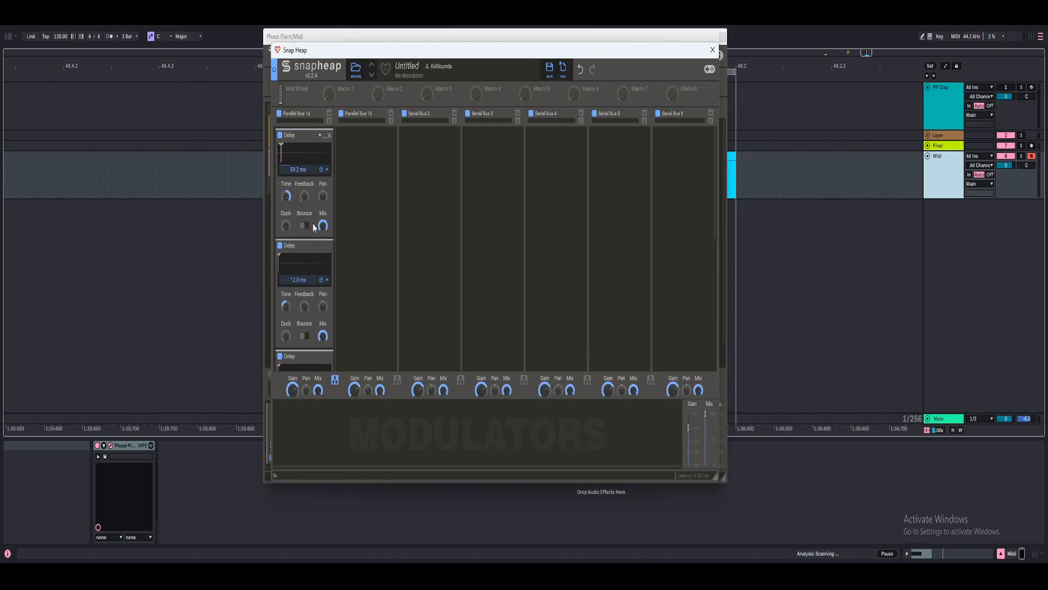
pyautogui.click(325, 139)
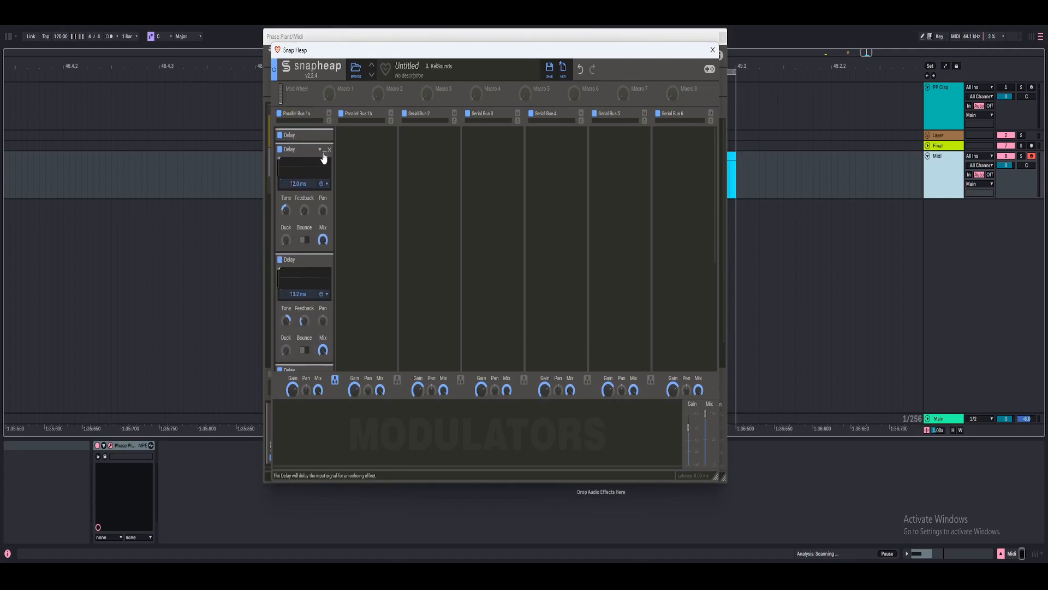
pyautogui.click(325, 154)
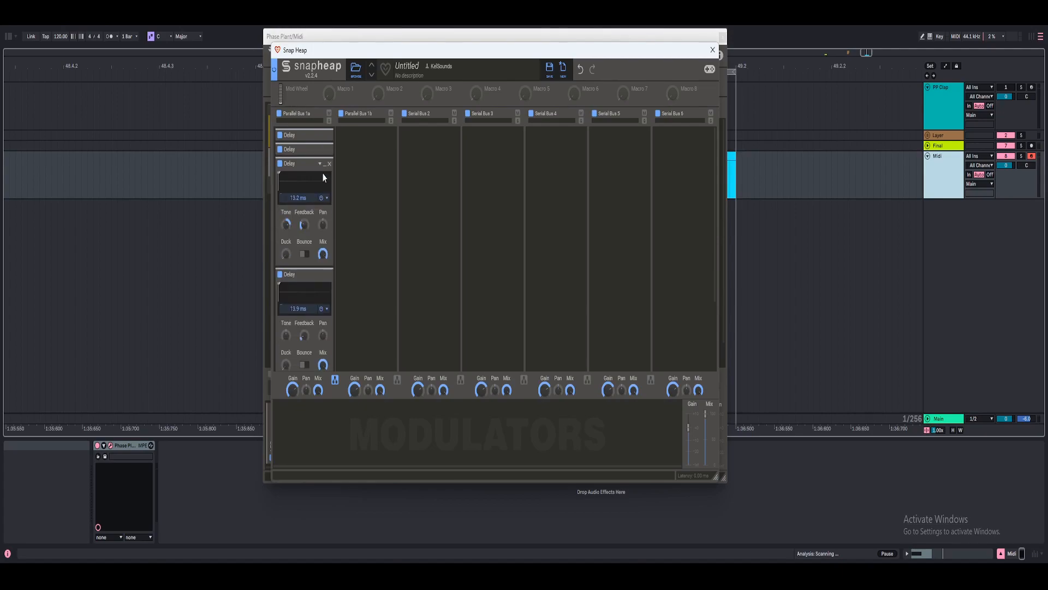
pyautogui.click(325, 164)
pyautogui.click(325, 178)
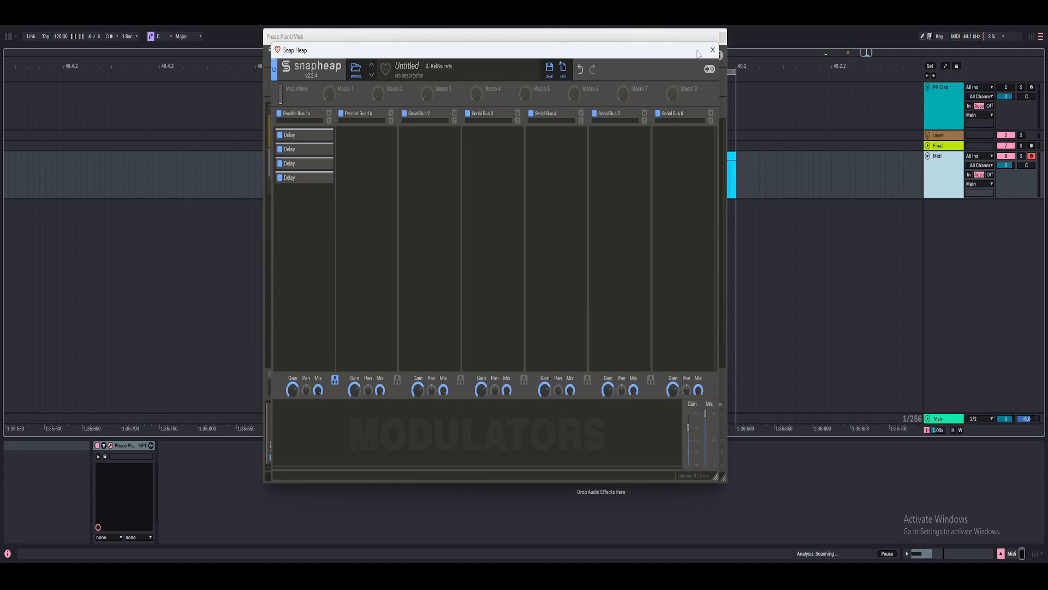
pyautogui.click(712, 51)
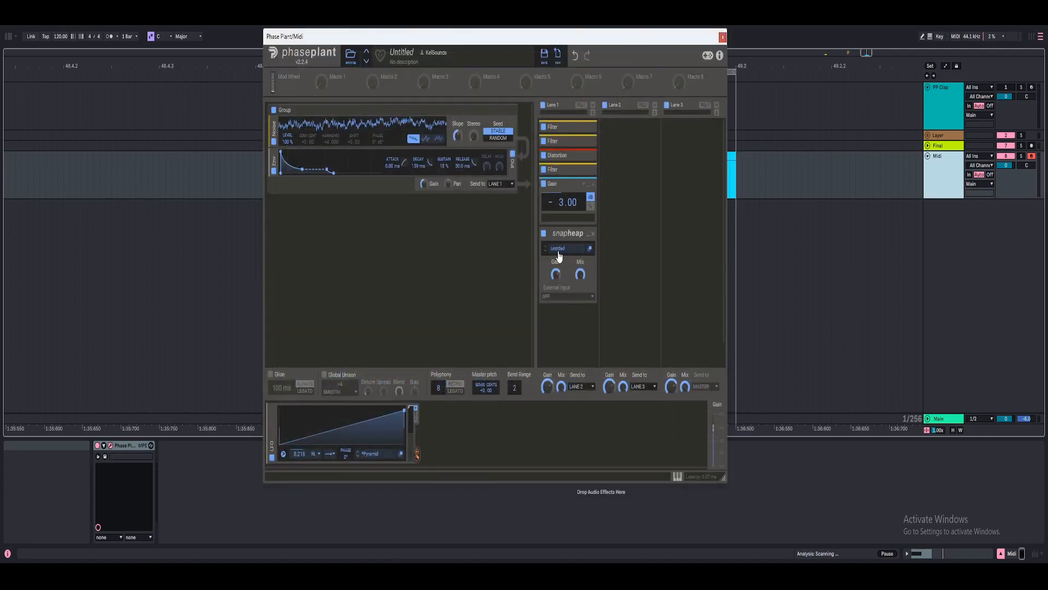
# Step: Collapse the Gain and Snap Heap modules in Lane 1 and add a Frequency Shifter below them
pyautogui.click(589, 184)
pyautogui.click(588, 197)
pyautogui.click(577, 268)
pyautogui.click(600, 285)
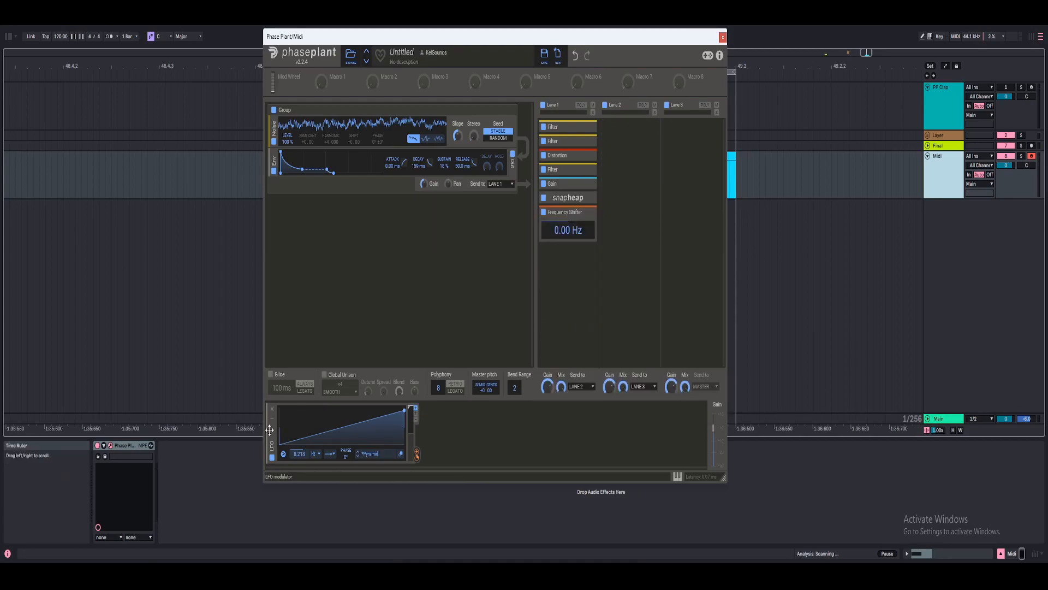
# Step: Collapse the existing LFO, add a second LFO and set its note trigger to always trigger from note on
pyautogui.click(272, 409)
pyautogui.click(340, 431)
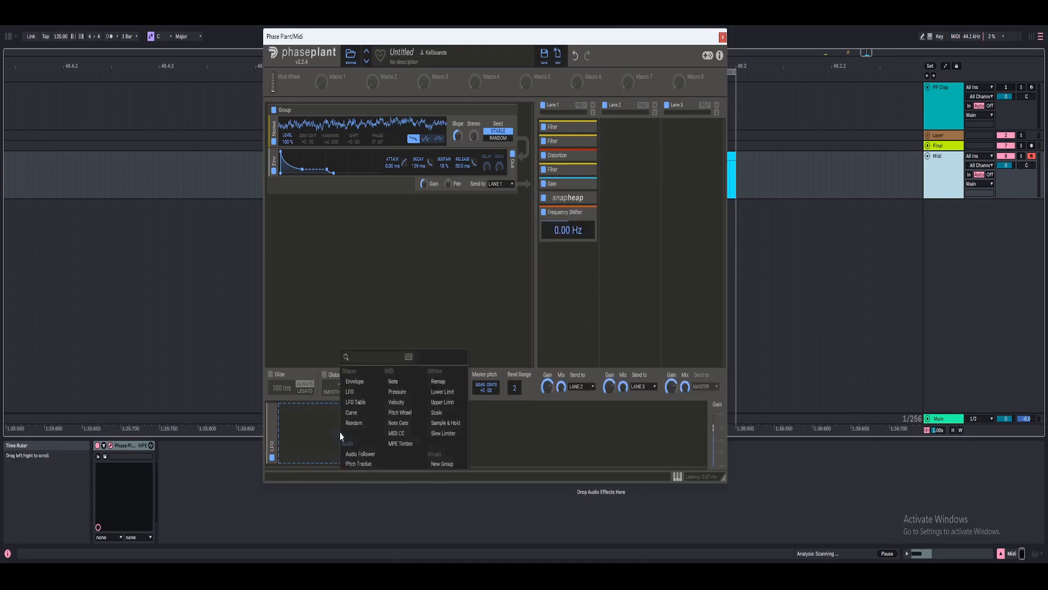
pyautogui.click(355, 402)
pyautogui.click(296, 455)
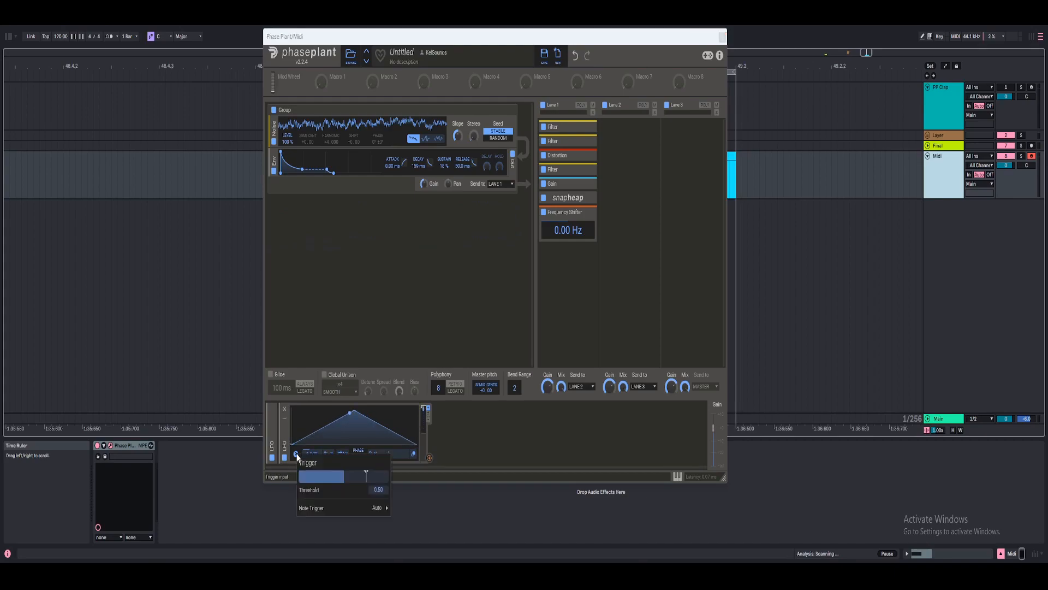
pyautogui.moveTo(359, 510)
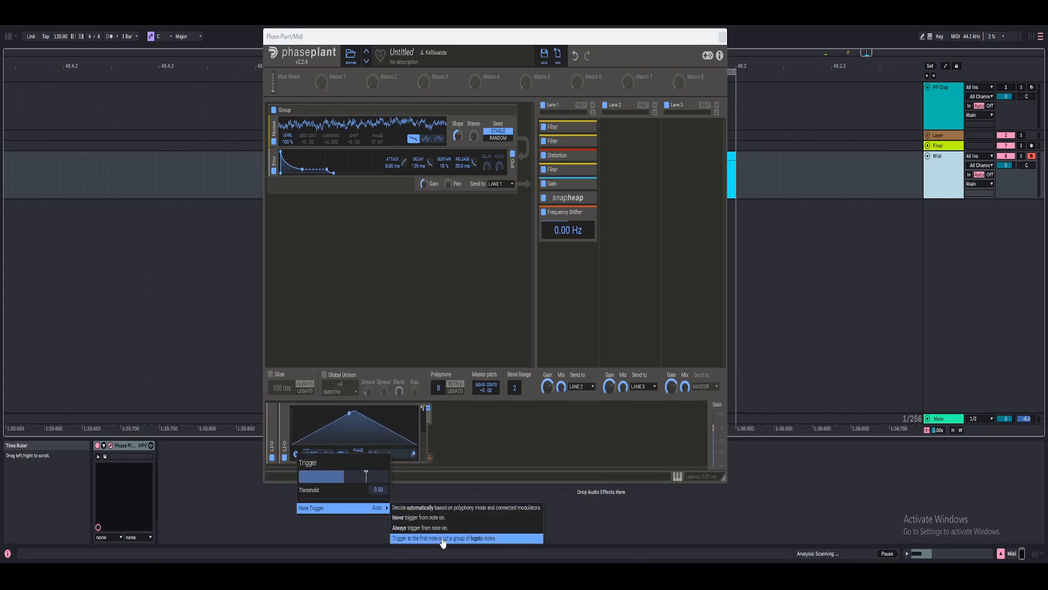
pyautogui.click(427, 529)
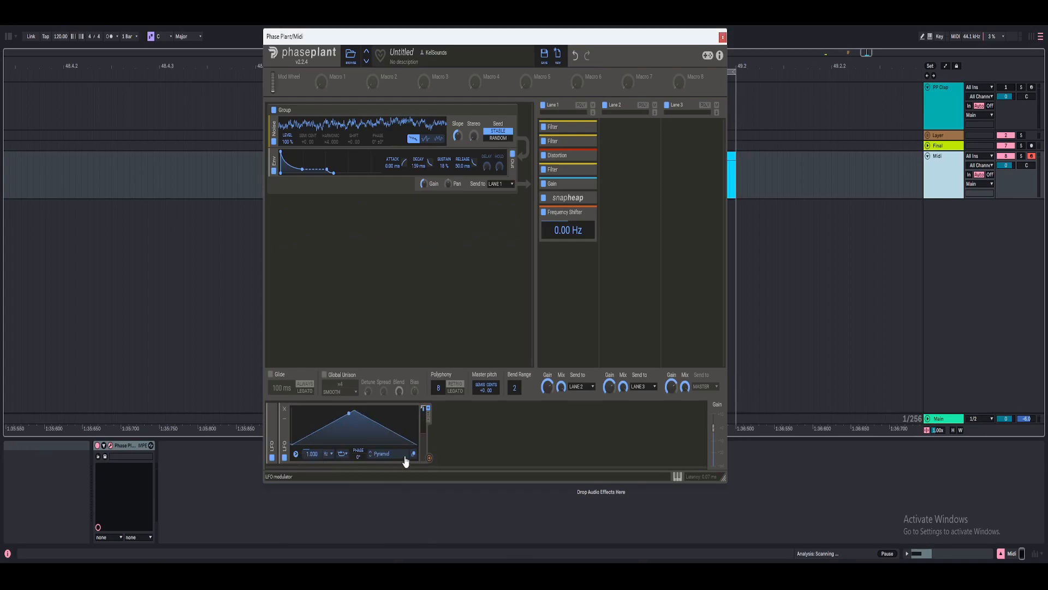
# Step: Make the second LFO a one-shot rising ramp with its peak at the end and a rate of about 28.62 Hz
pyautogui.click(343, 456)
pyautogui.click(354, 437)
pyautogui.moveTo(354, 411); pyautogui.dragTo(420, 408)
pyautogui.moveTo(317, 452); pyautogui.dragTo(312, 446)
# Step: Route the second LFO to the Frequency Shifter's Shift with a modulation depth of about 222 Hz
pyautogui.moveTo(429, 458); pyautogui.dragTo(565, 232)
pyautogui.click(559, 284)
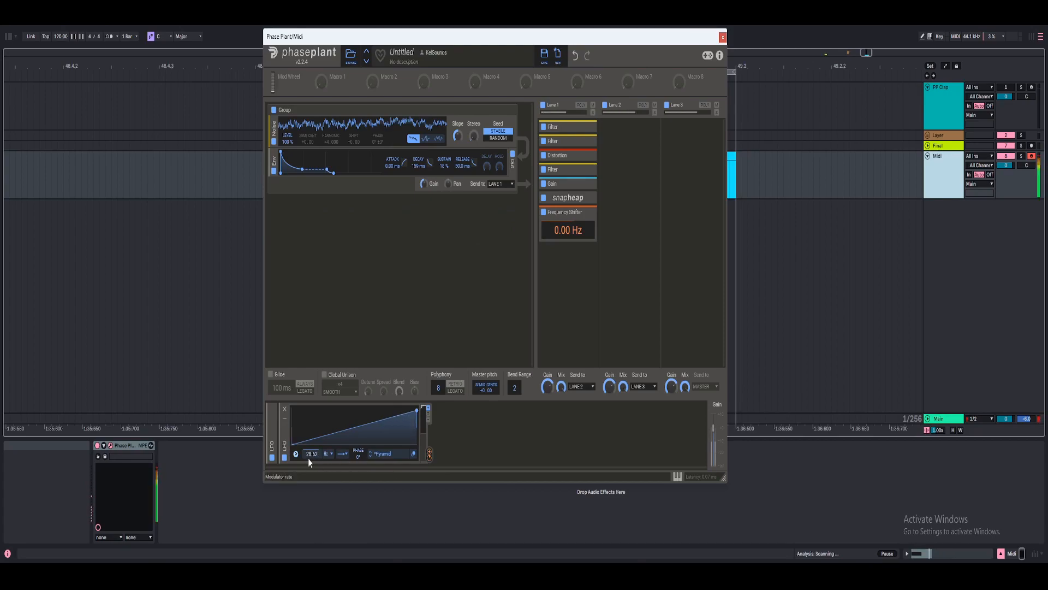
pyautogui.moveTo(429, 458)
pyautogui.mouseDown()
pyautogui.moveTo(429, 467)
pyautogui.moveTo(429, 454)
pyautogui.mouseUp()
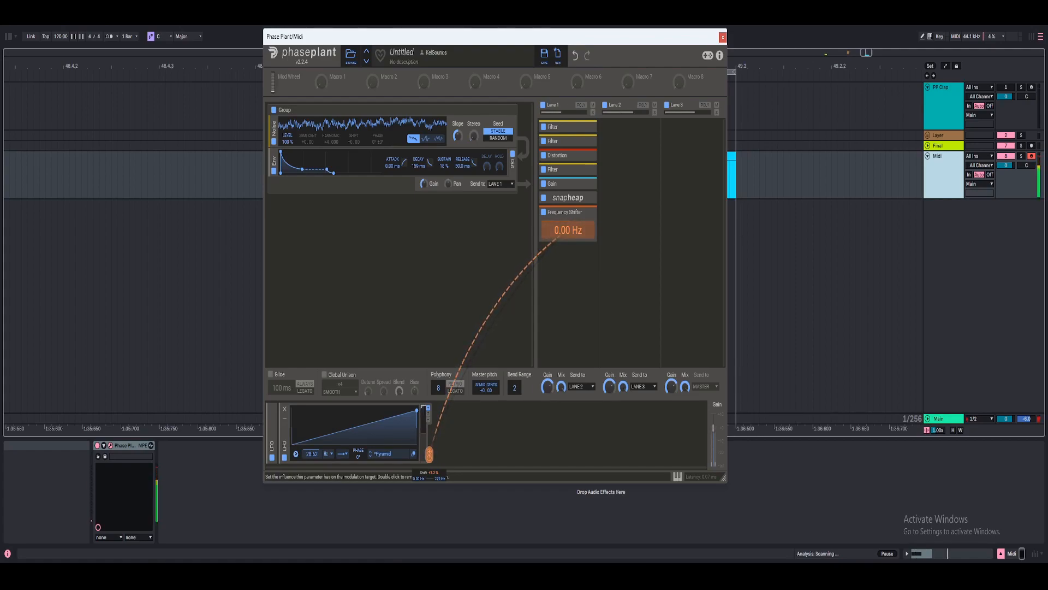
# Step: Try smaller depths for the LFO's Shift modulation, including 25 Hz and 100 Hz
pyautogui.rightClick(429, 460)
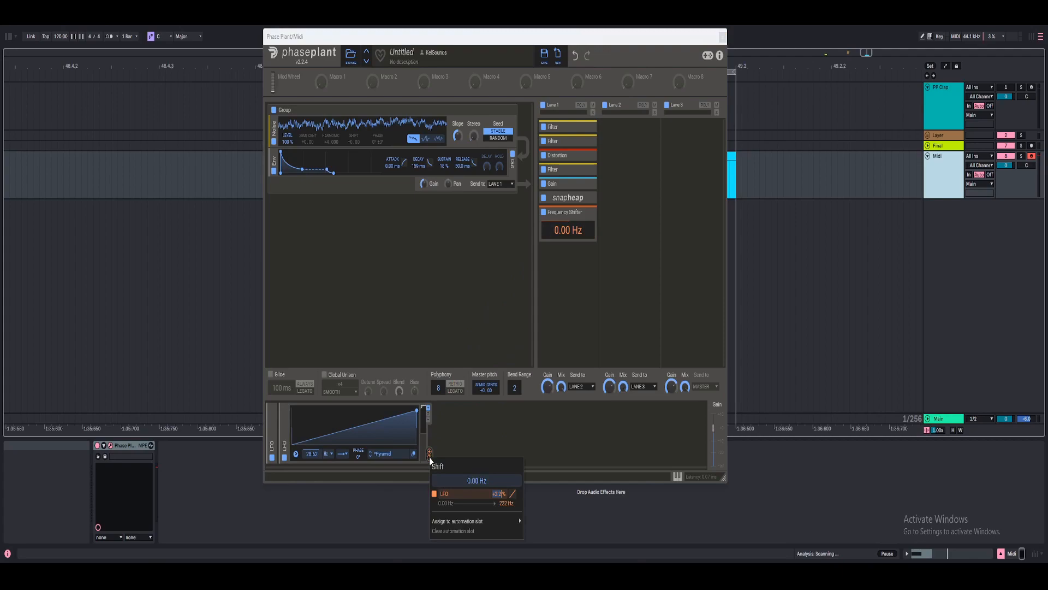
pyautogui.doubleClick(504, 503)
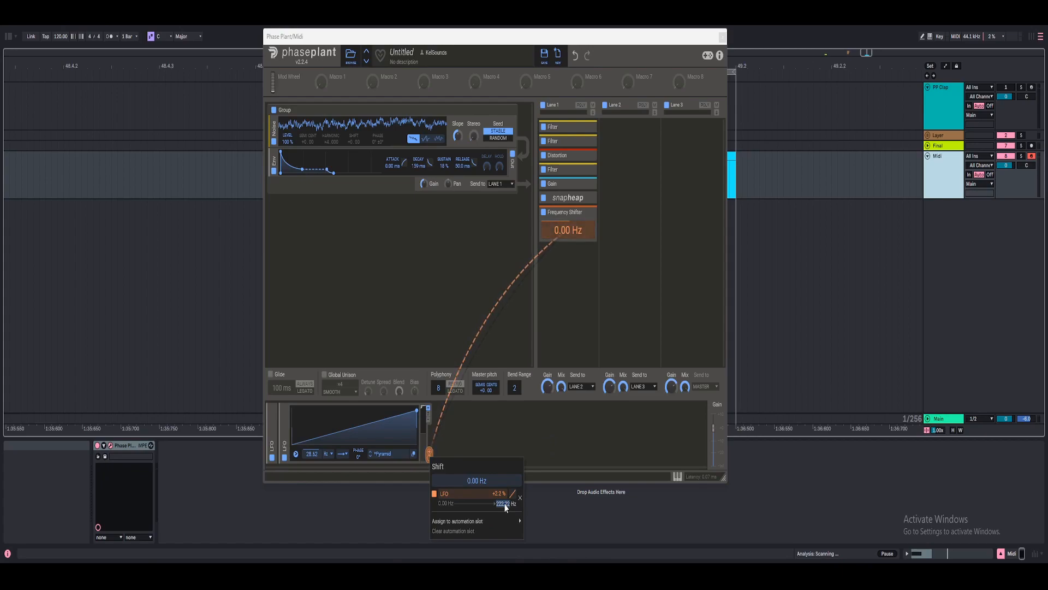
pyautogui.press('Return')
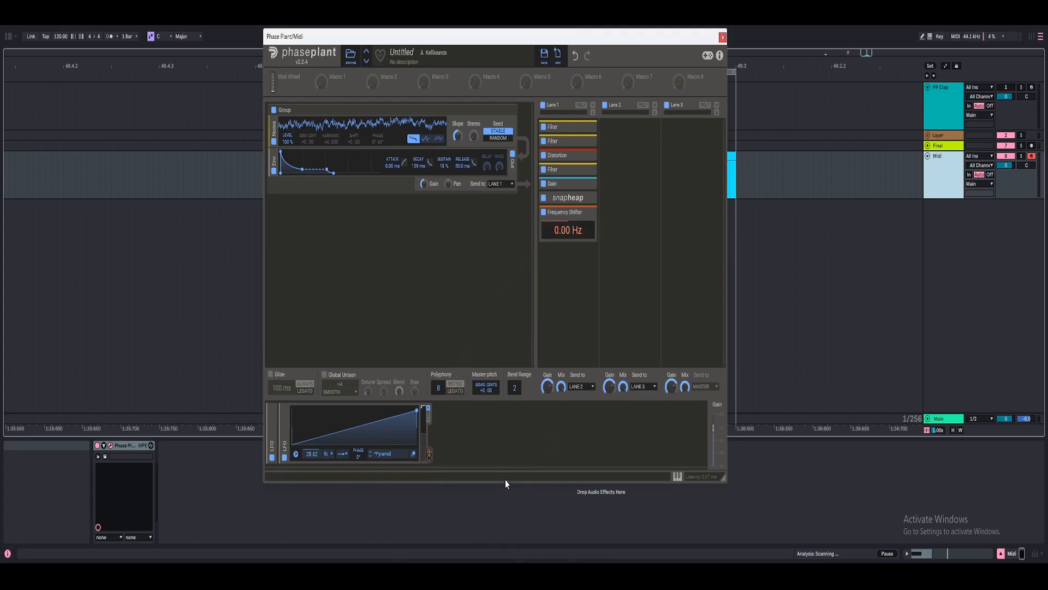
pyautogui.rightClick(430, 460)
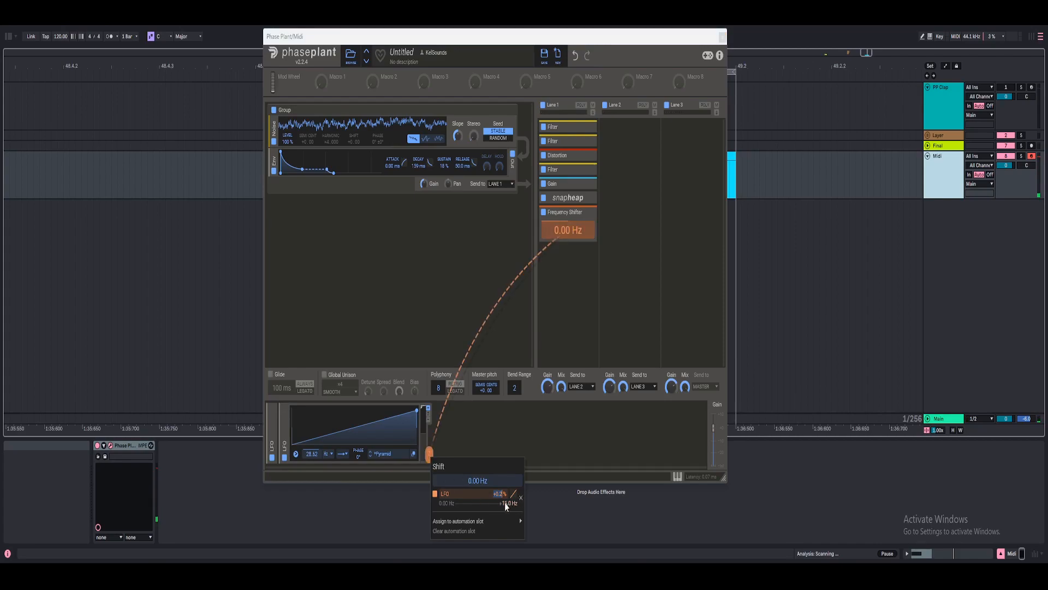
pyautogui.write('25')
pyautogui.press('Return')
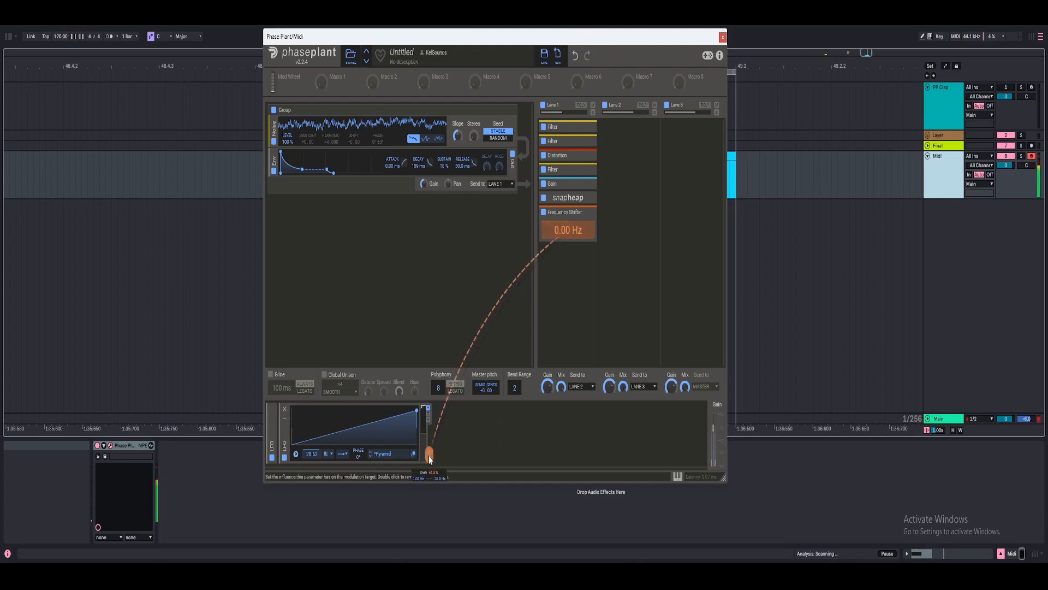
pyautogui.rightClick(430, 462)
pyautogui.write('100 Hz')
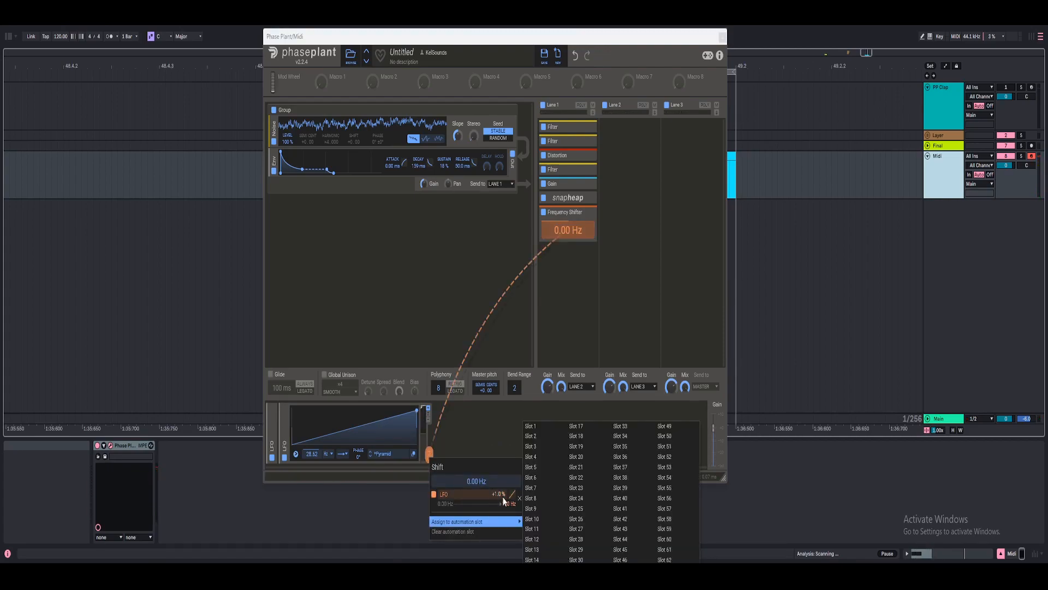
pyautogui.click(485, 450)
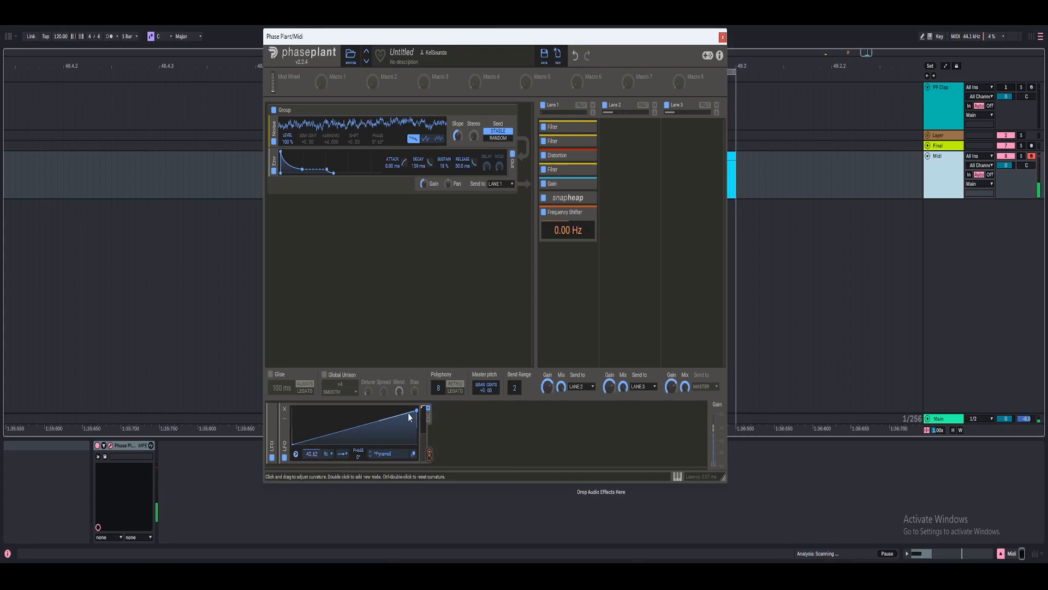
# Step: Reshape the second LFO into a steep initial decay at 5 Hz and set its Shift modulation depth to 500 Hz
pyautogui.moveTo(417, 410); pyautogui.dragTo(338, 445)
pyautogui.doubleClick(313, 452)
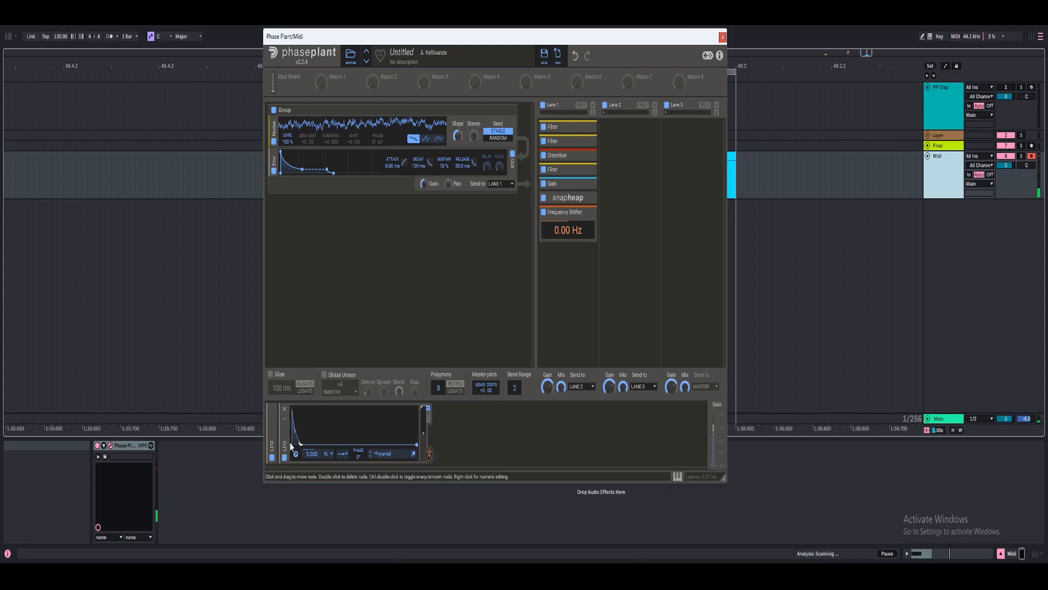
pyautogui.rightClick(430, 461)
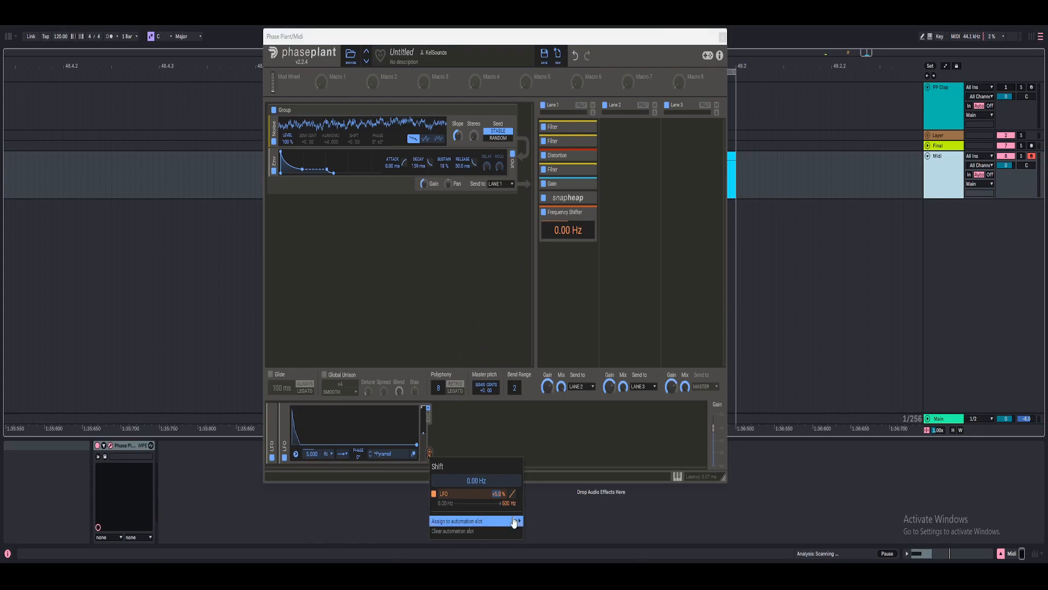
pyautogui.click(421, 440)
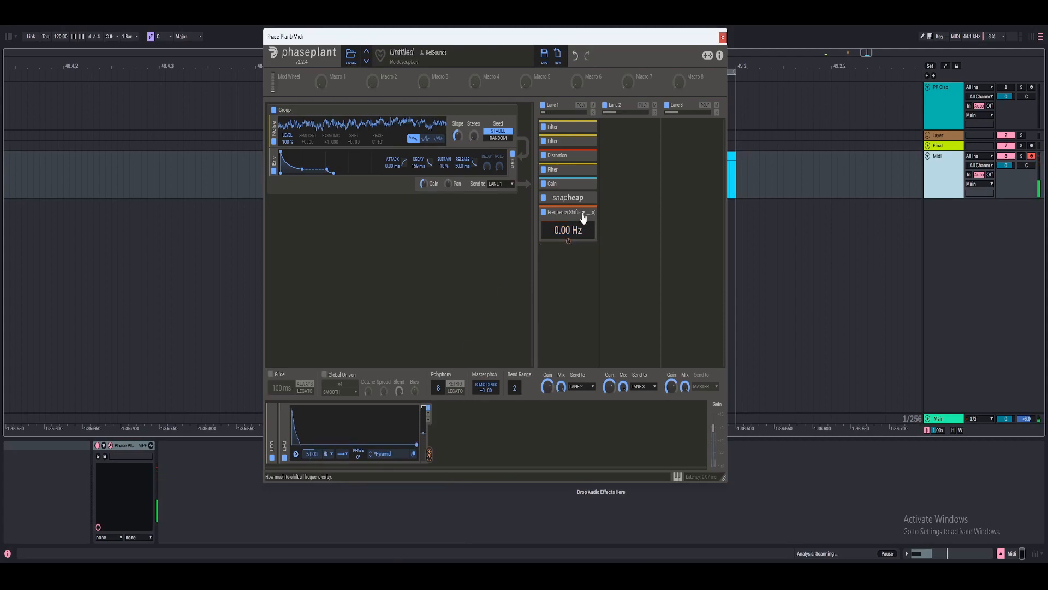
# Step: Collapse the first Frequency Shifter and add a second one below it with its Shift set to -80 Hz
pyautogui.click(584, 245)
pyautogui.click(606, 286)
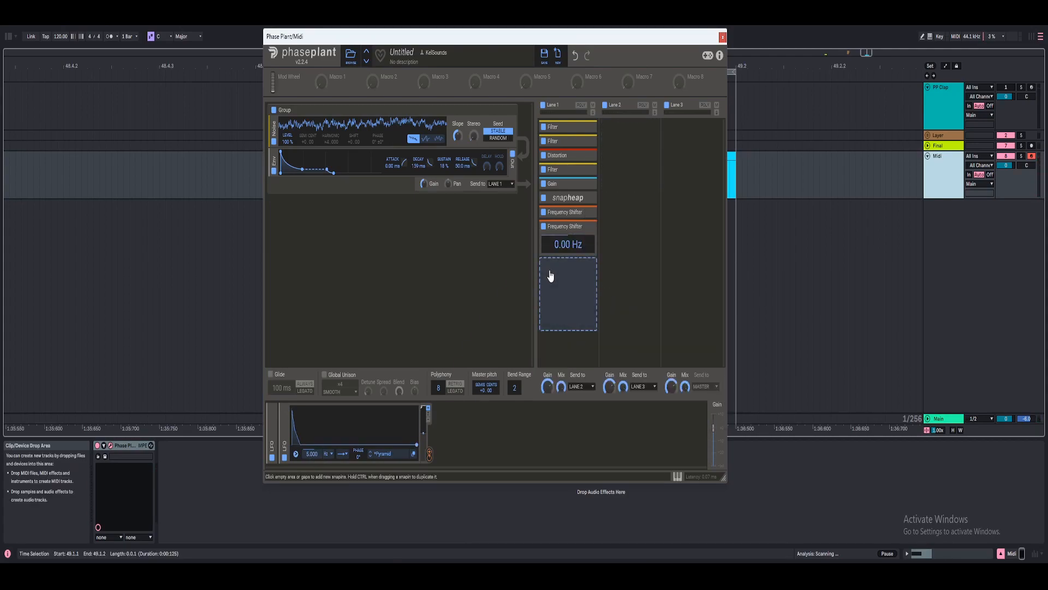
pyautogui.moveTo(568, 244); pyautogui.dragTo(567, 252)
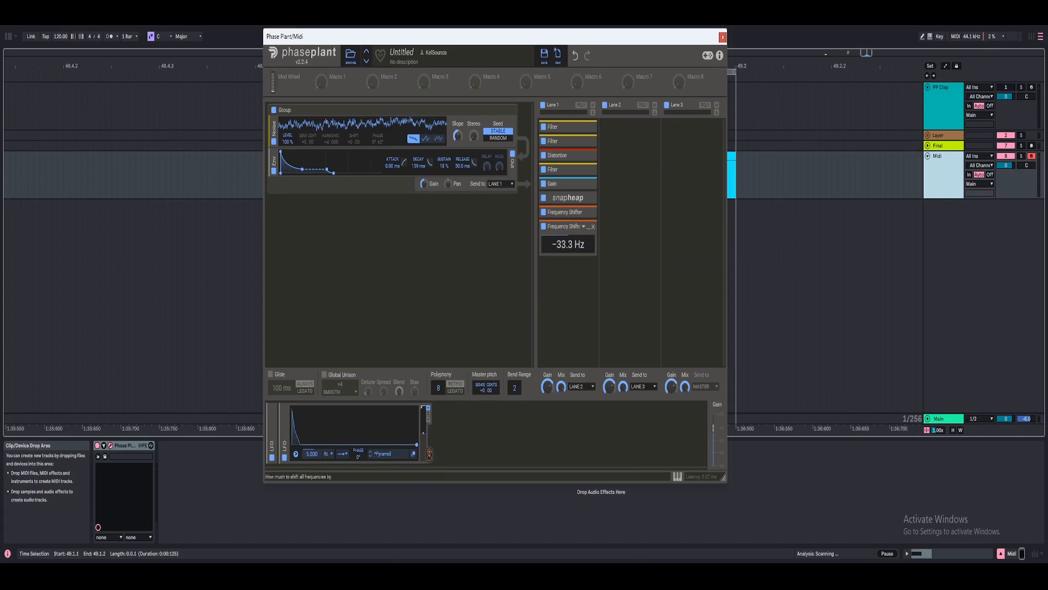
pyautogui.rightClick(567, 250)
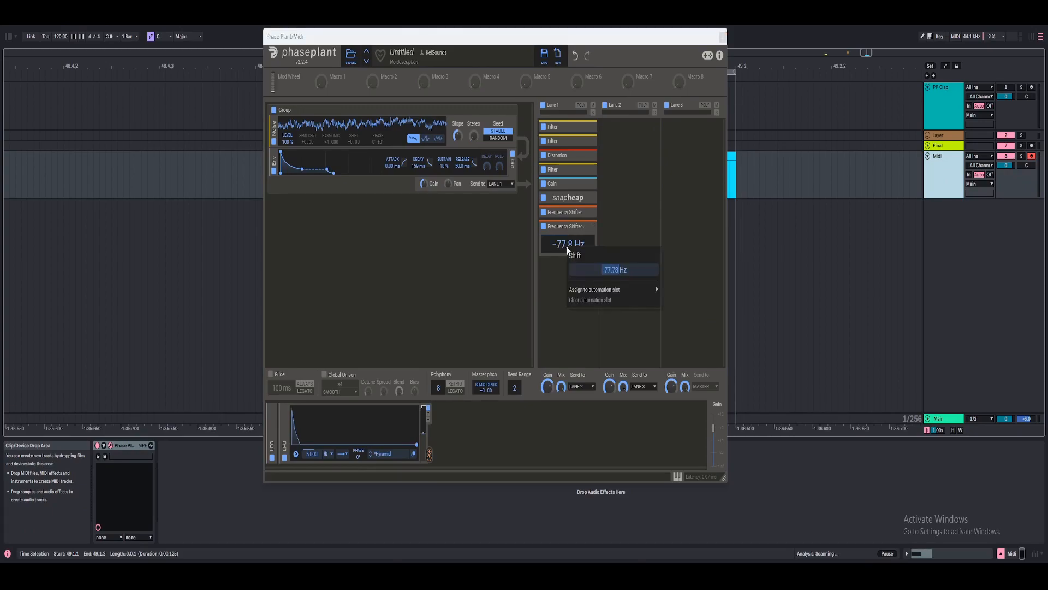
pyautogui.write('-80')
pyautogui.press('Return')
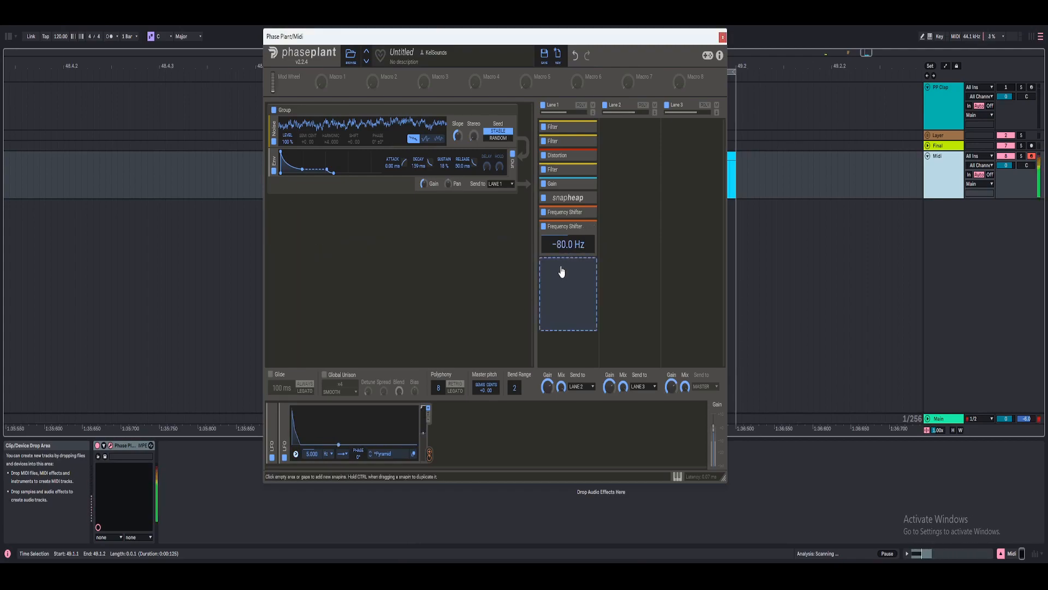
# Step: Add a Shaper below the Frequency Shifters, bend its curve into an S-shape with two new nodes and lower its Mix
pyautogui.click(557, 275)
pyautogui.doubleClick(558, 241)
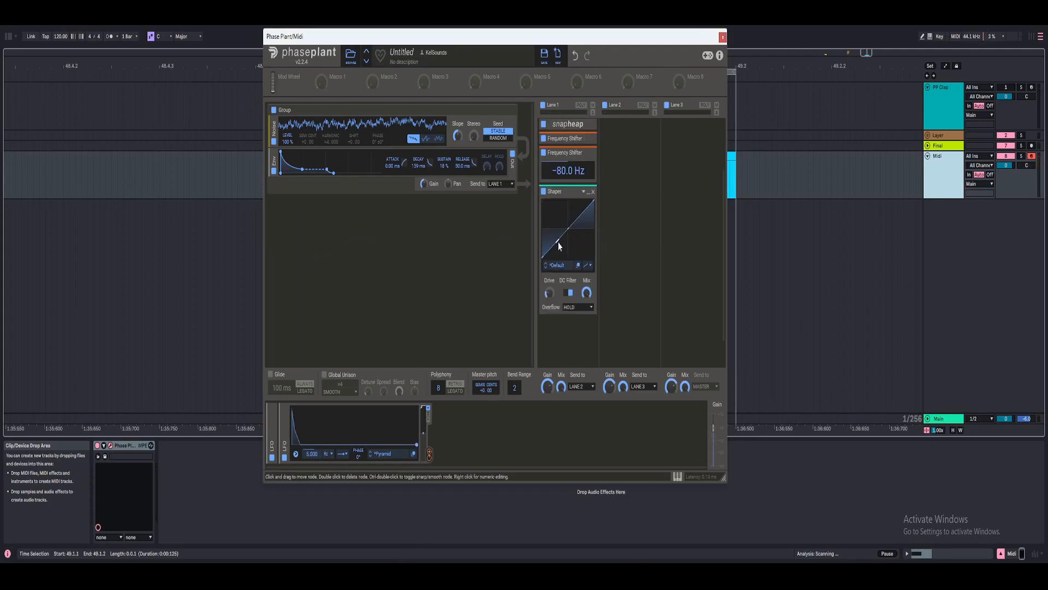
pyautogui.doubleClick(579, 212)
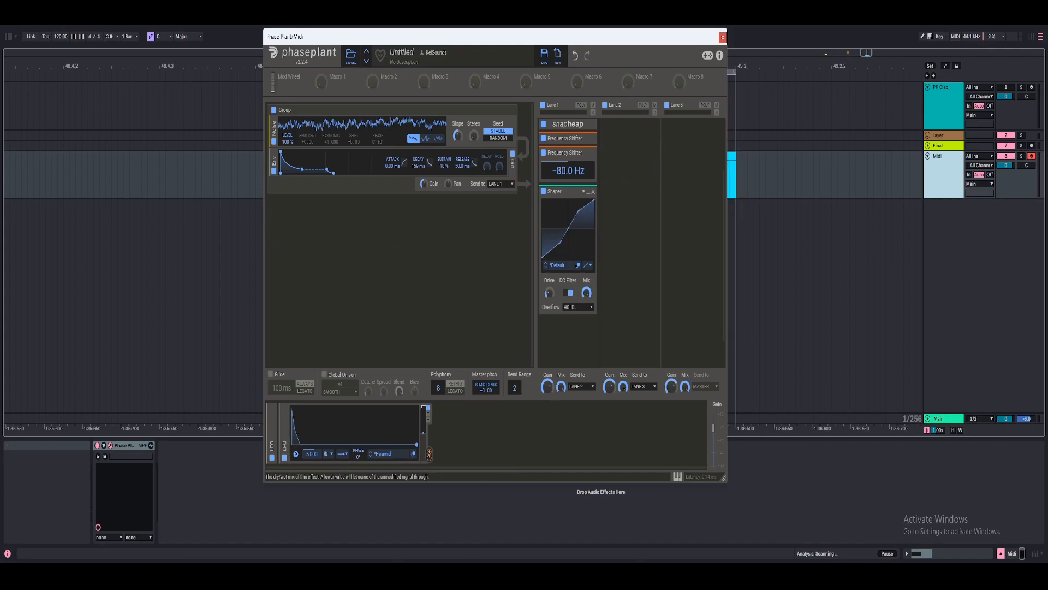
pyautogui.moveTo(584, 296); pyautogui.dragTo(586, 262)
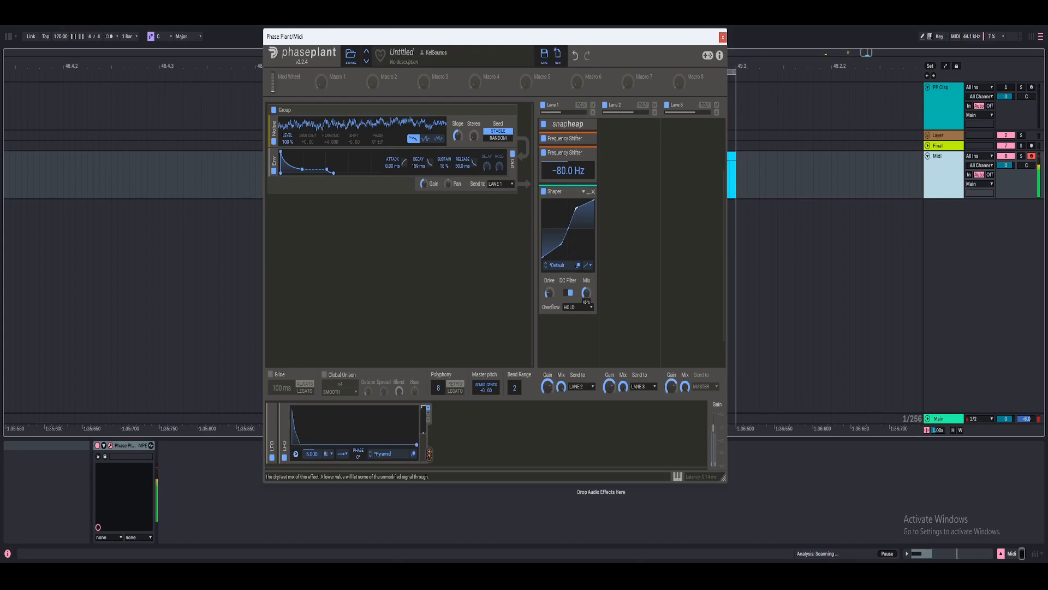
# Step: Check the Shaper's Mix value, collapse the Shaper and add a high-pass Filter below it with its Cutoff at 500 Hz
pyautogui.rightClick(583, 299)
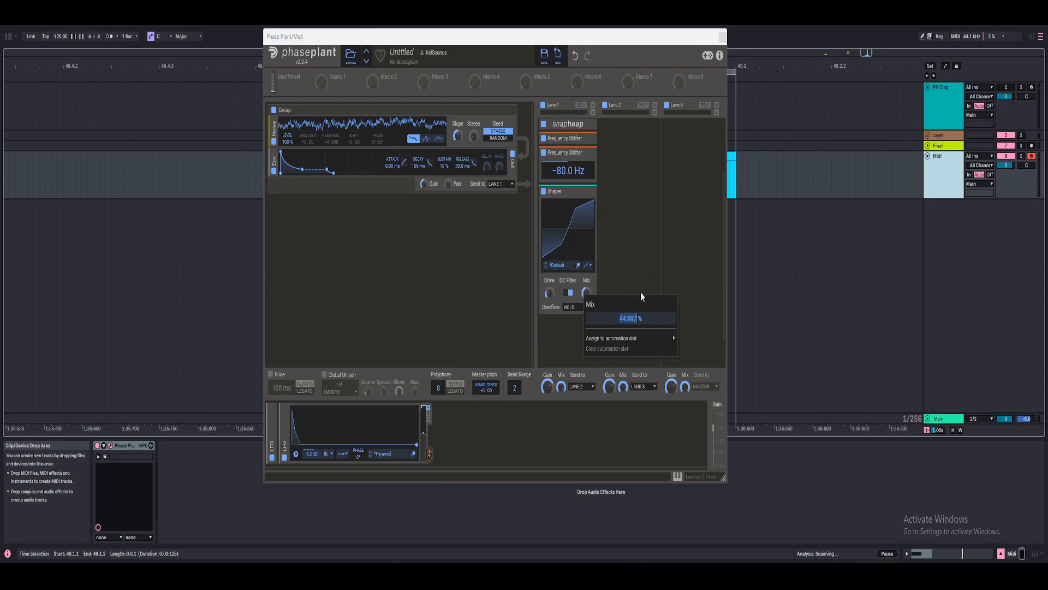
pyautogui.click(564, 321)
pyautogui.rightClick(564, 323)
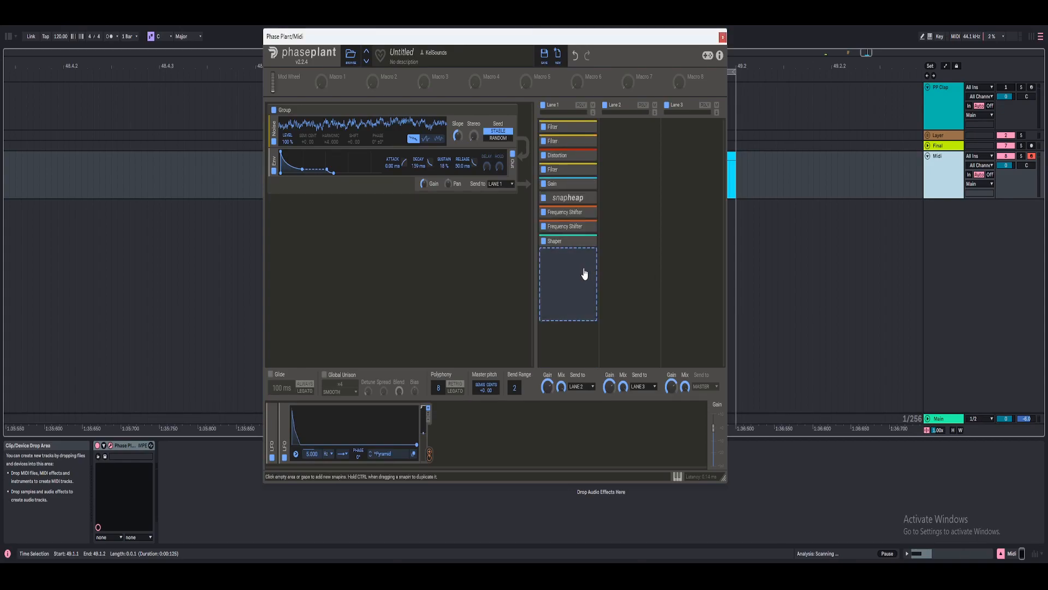
pyautogui.click(586, 271)
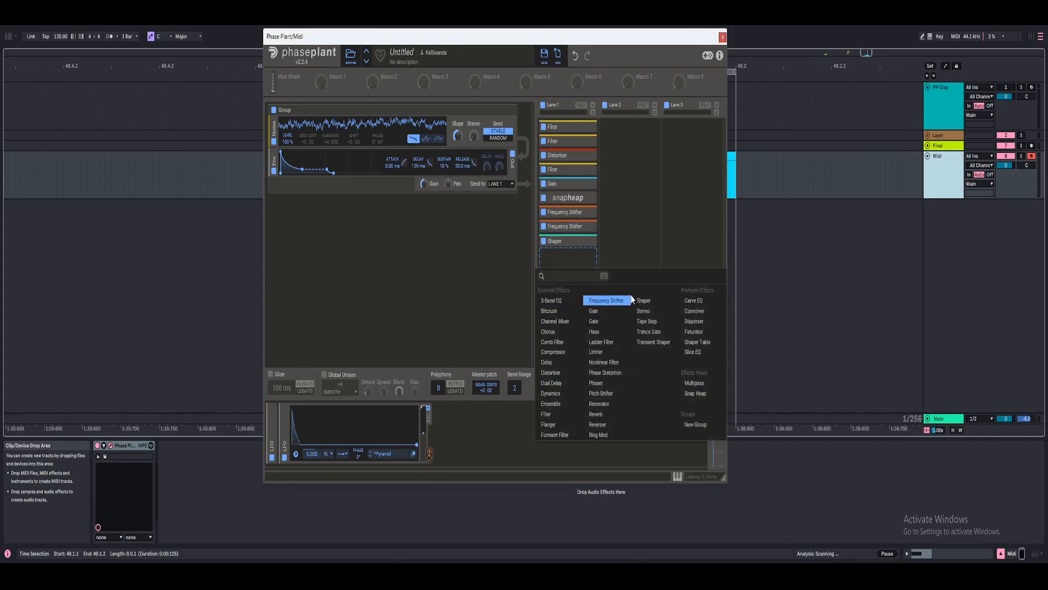
pyautogui.click(548, 414)
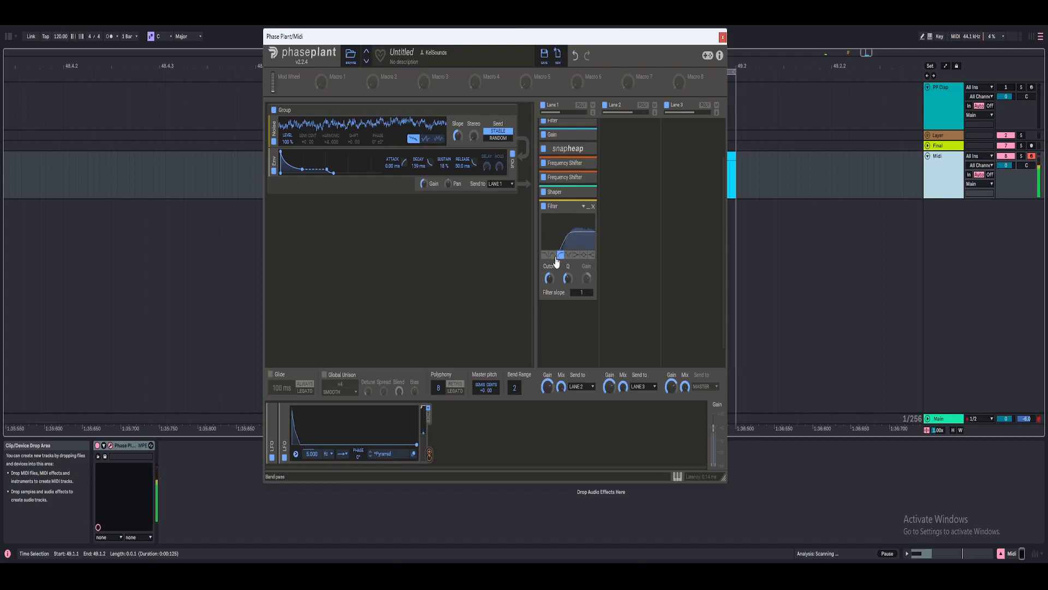
pyautogui.scroll(2, 562, 284)
pyautogui.rightClick(550, 327)
pyautogui.write('500 Hz')
pyautogui.press('Return')
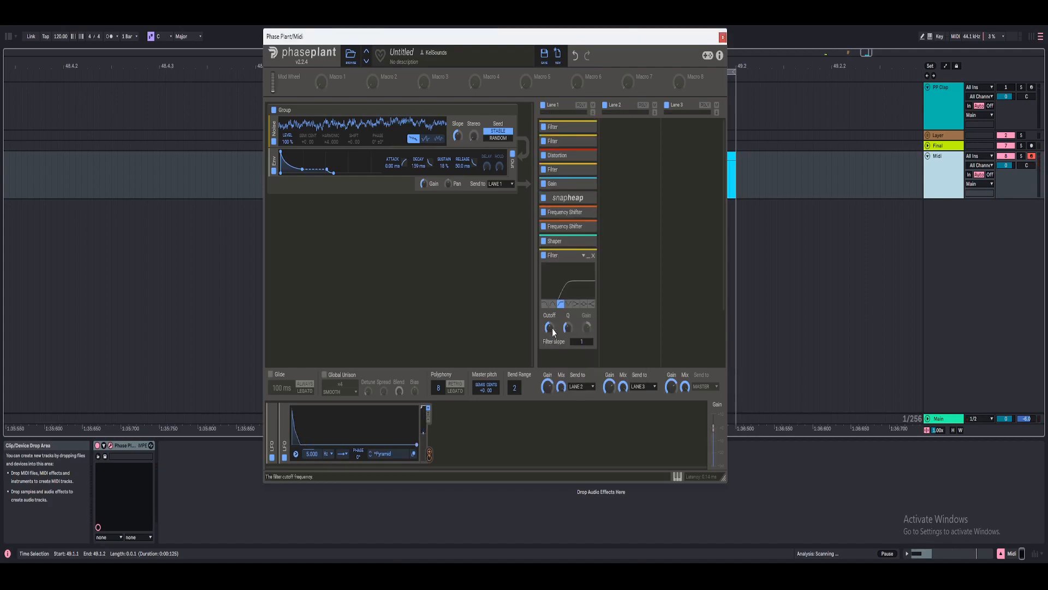
# Step: Collapse the new Filter and add a Compressor below it, setting its Threshold to -15 dB and adjusting its Ratio
pyautogui.click(588, 259)
pyautogui.click(567, 304)
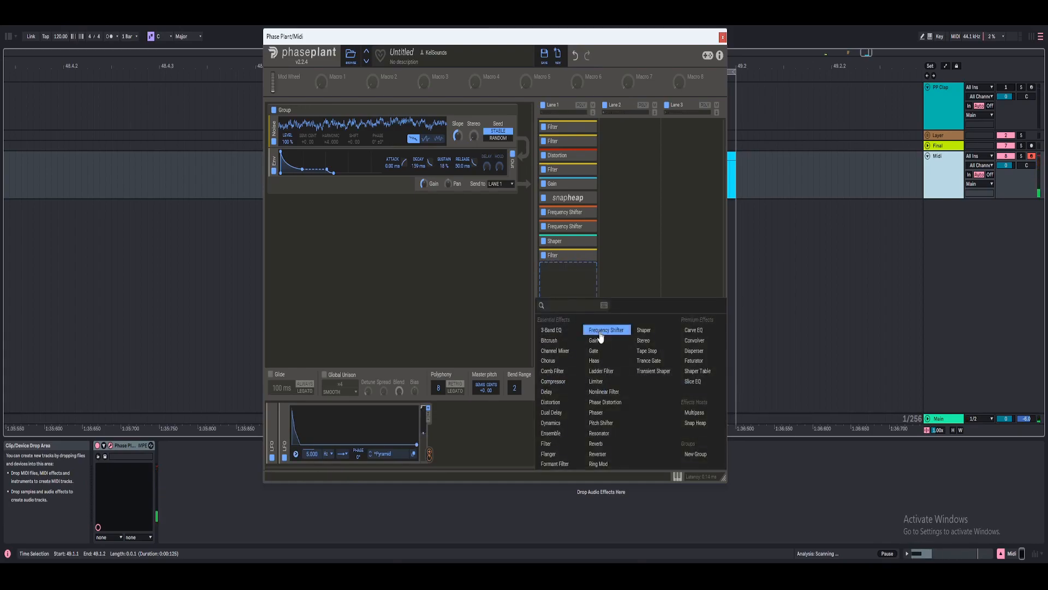
pyautogui.click(553, 382)
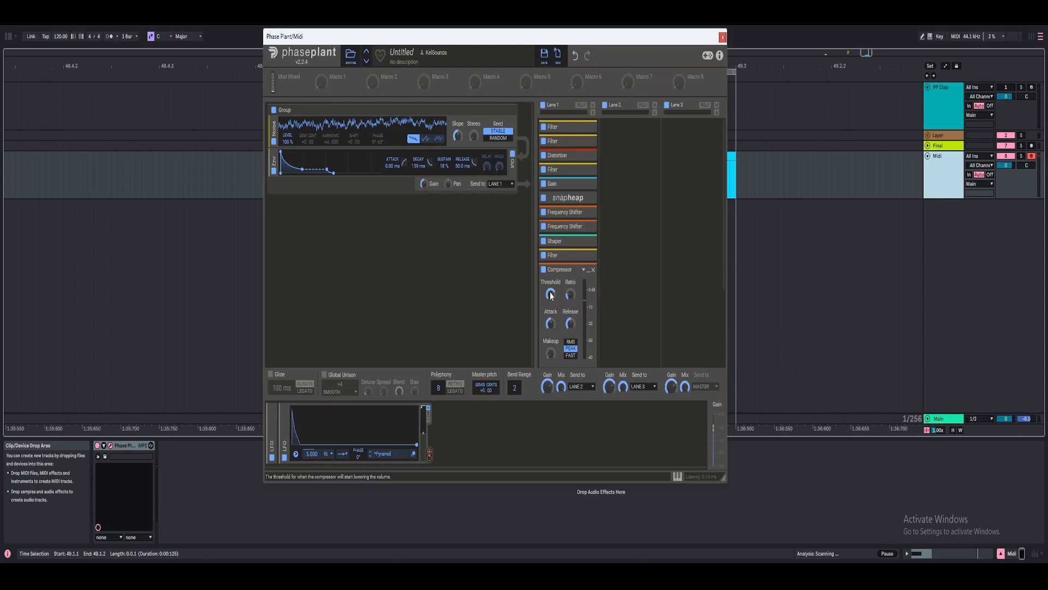
pyautogui.rightClick(550, 295)
pyautogui.write('-15')
pyautogui.press('Return')
pyautogui.scroll(-3, 560, 304)
pyautogui.rightClick(574, 227)
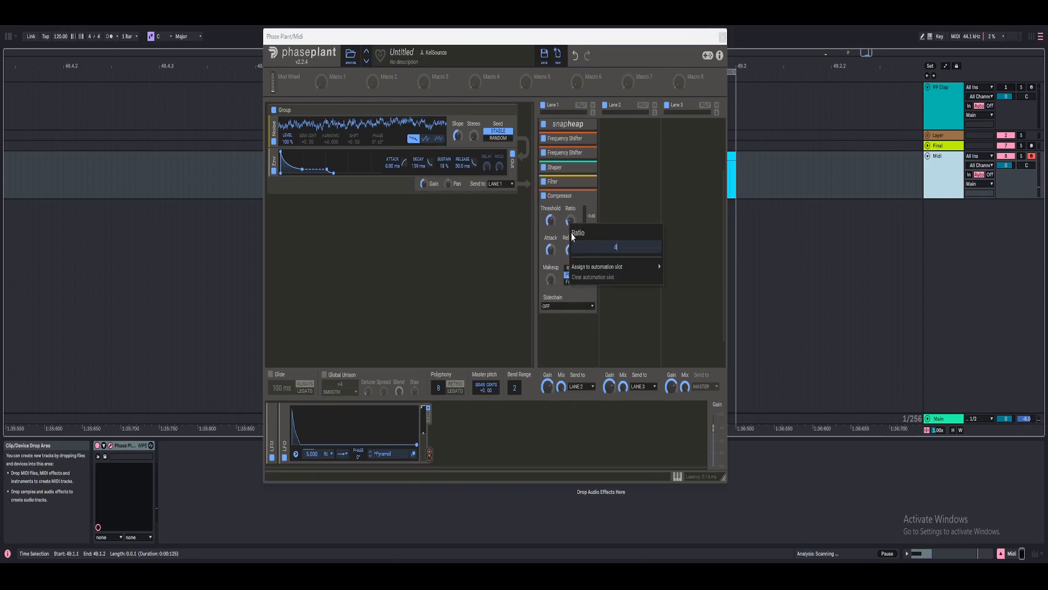
pyautogui.press('BackSpace')
pyautogui.press('Return')
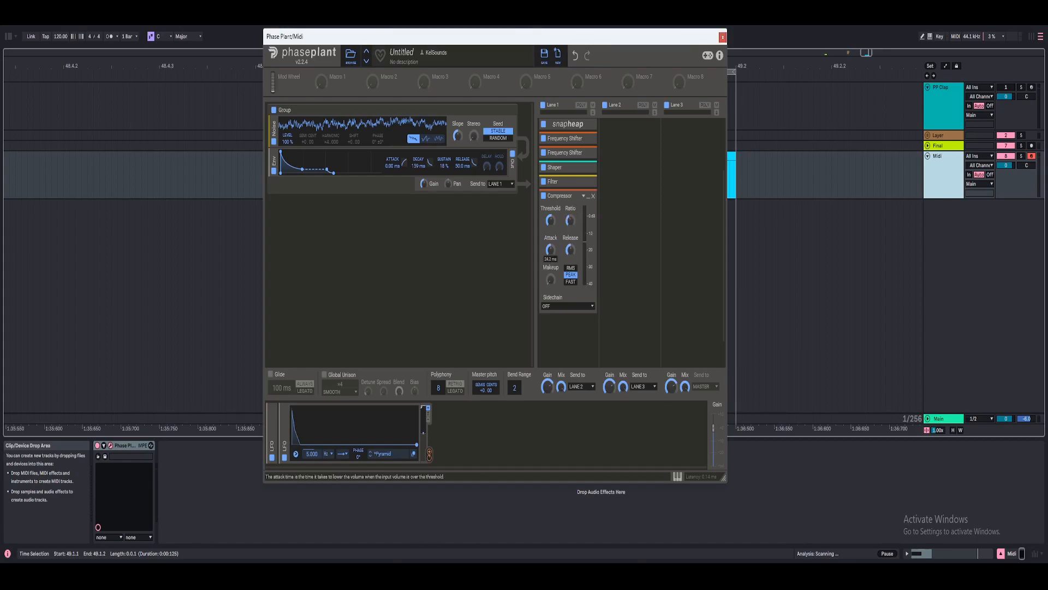
# Step: Adjust the Compressor's Attack and Release times and raise its Makeup gain slightly
pyautogui.moveTo(552, 249); pyautogui.dragTo(553, 248)
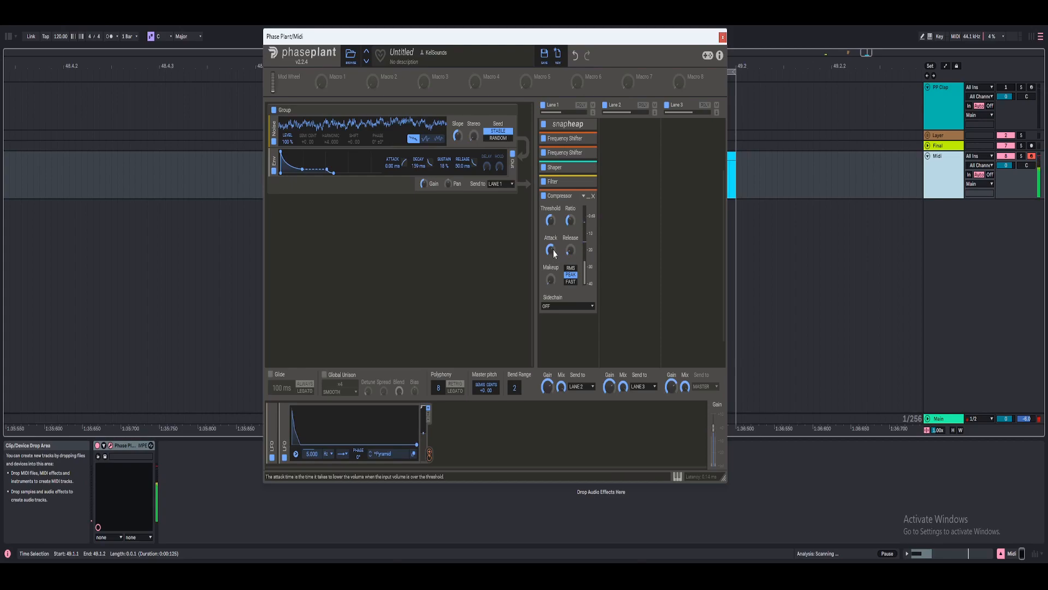
pyautogui.rightClick(570, 251)
pyautogui.write('50')
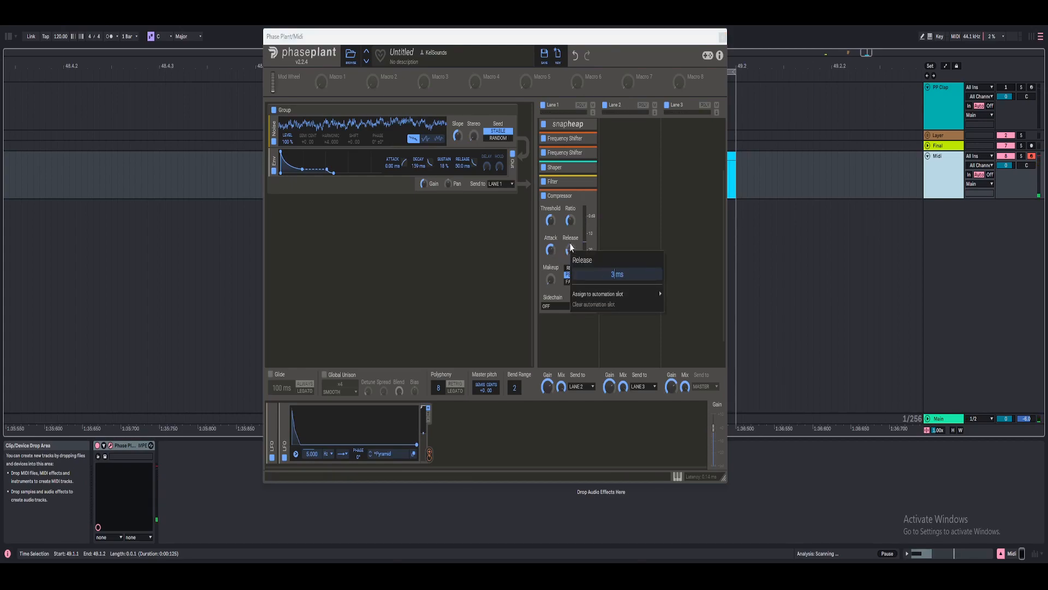
pyautogui.press('Return')
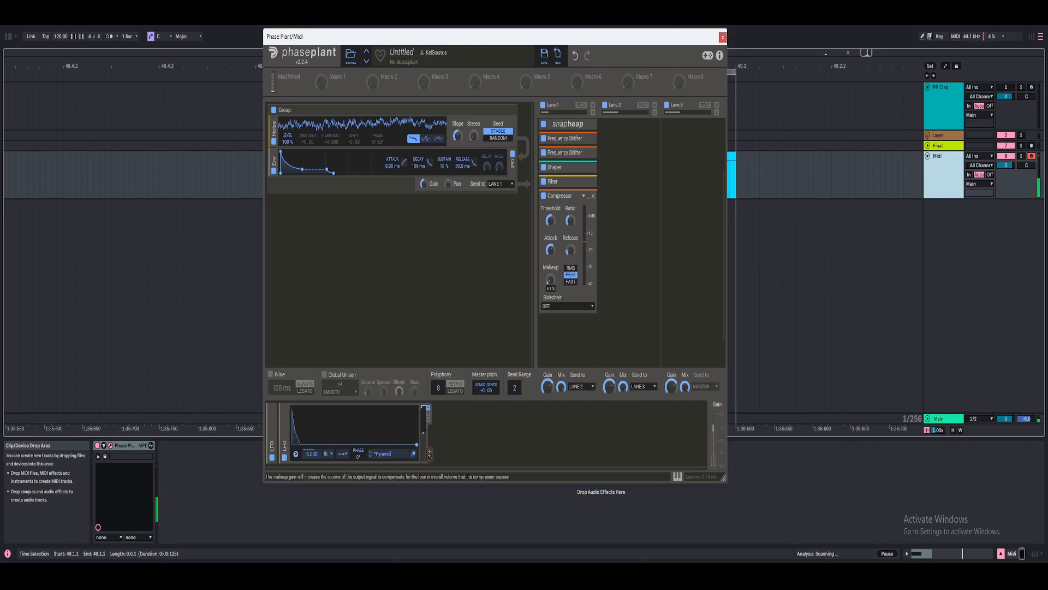
pyautogui.moveTo(550, 280); pyautogui.dragTo(550, 279)
# Step: Collapse the Compressor and add a third Frequency Shifter below it with its Shift at about 19.4 Hz
pyautogui.click(588, 198)
pyautogui.click(587, 316)
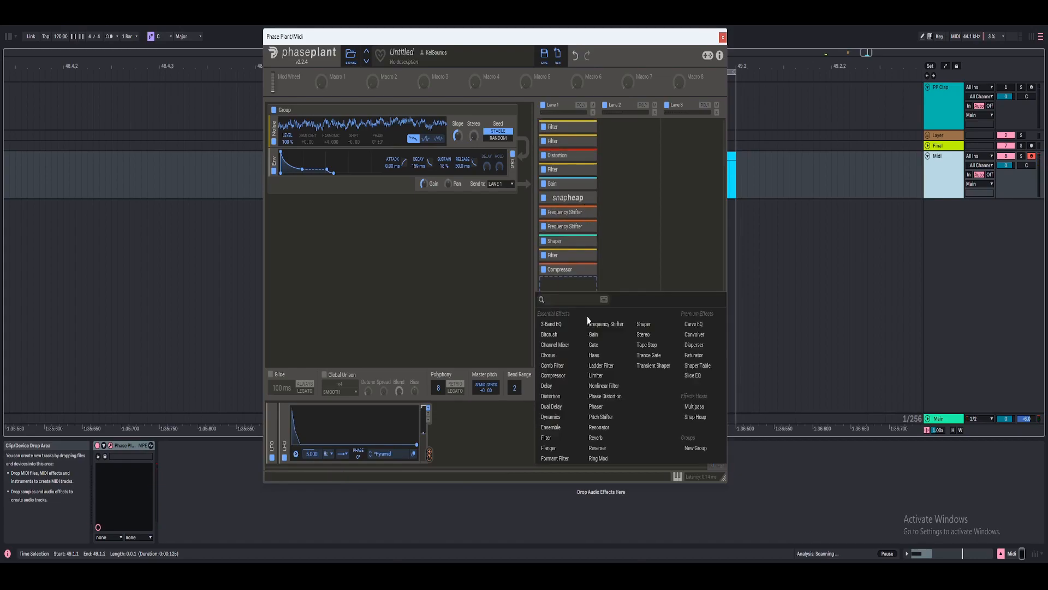
pyautogui.click(610, 326)
pyautogui.moveTo(571, 274)
pyautogui.mouseDown()
pyautogui.moveTo(571, 251)
pyautogui.moveTo(569, 273)
pyautogui.moveTo(569, 261)
pyautogui.mouseUp()
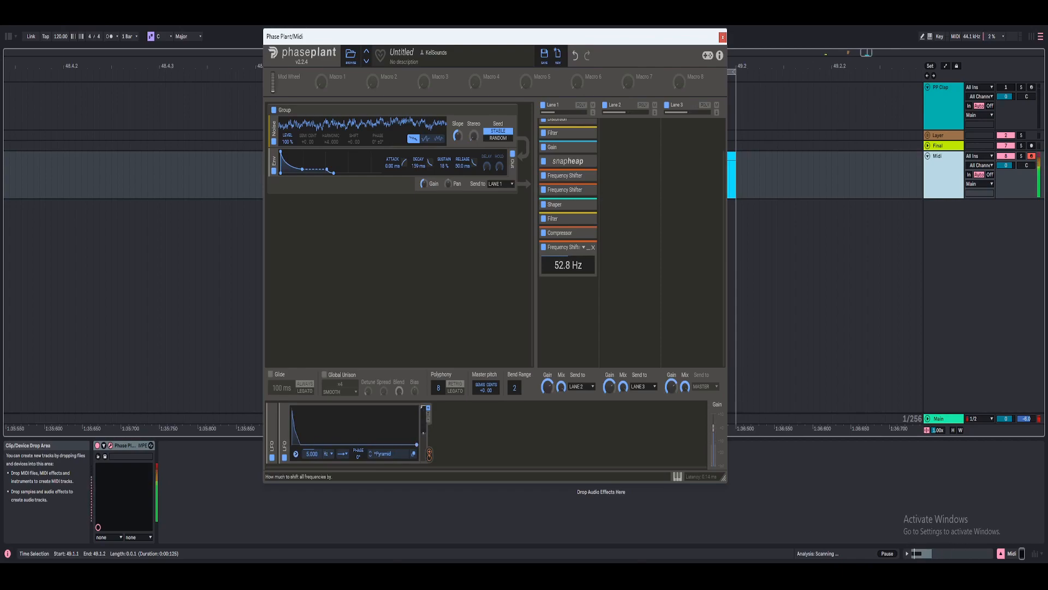
pyautogui.moveTo(568, 265); pyautogui.dragTo(569, 268)
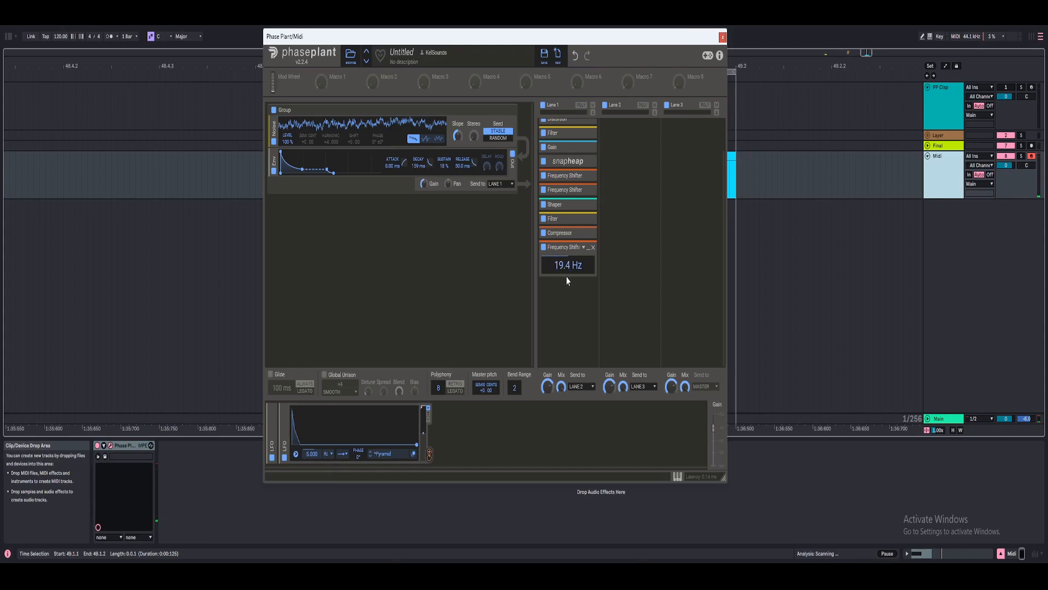
# Step: Add a Limiter to Lane 3 and compare the clap with it disabled and enabled
pyautogui.click(680, 159)
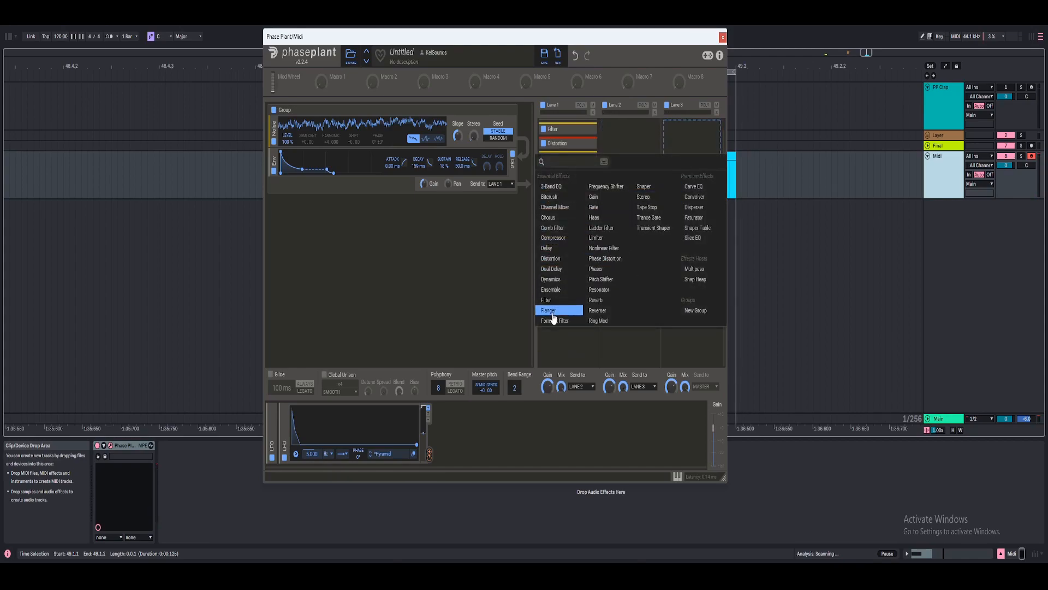
pyautogui.click(595, 237)
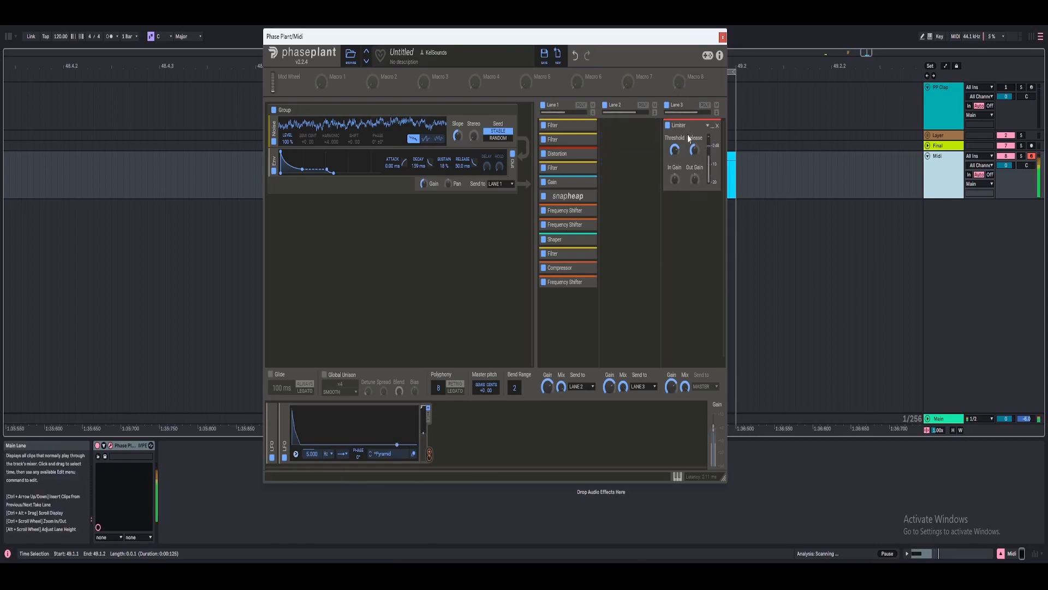
pyautogui.click(668, 126)
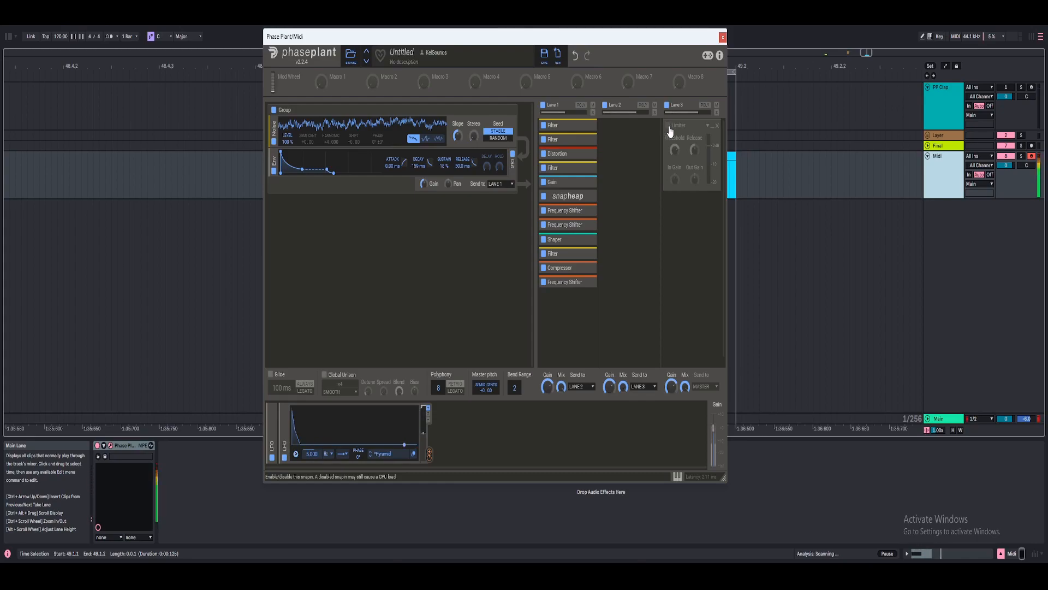
pyautogui.click(668, 126)
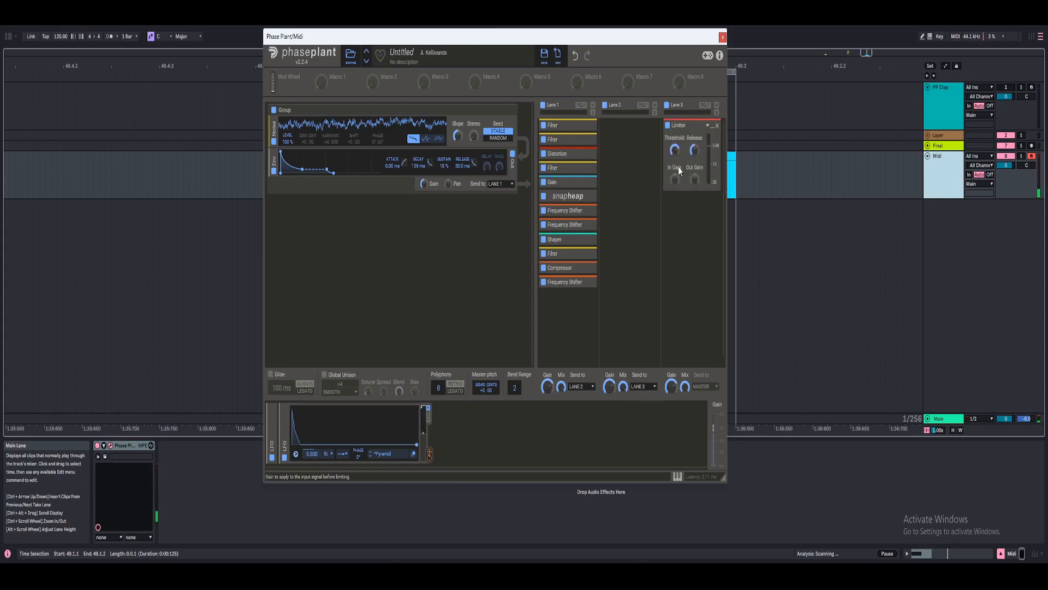
# Step: Lower the Limiter's input gain to about -5.1 dB
pyautogui.moveTo(674, 180)
pyautogui.moveTo(675, 179); pyautogui.dragTo(675, 184)
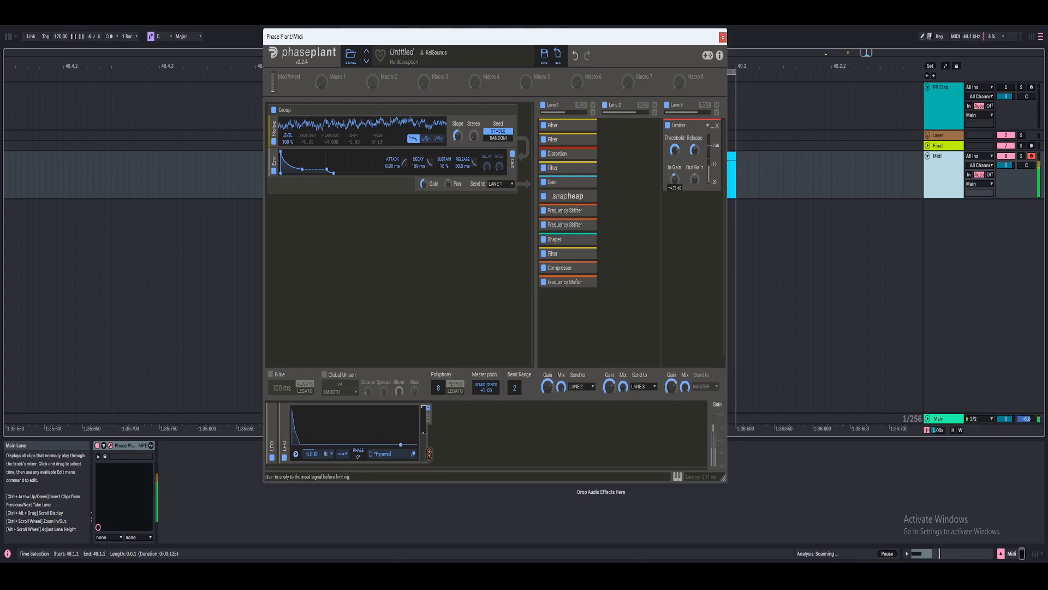
pyautogui.moveTo(676, 179); pyautogui.dragTo(676, 176)
pyautogui.rightClick(676, 179)
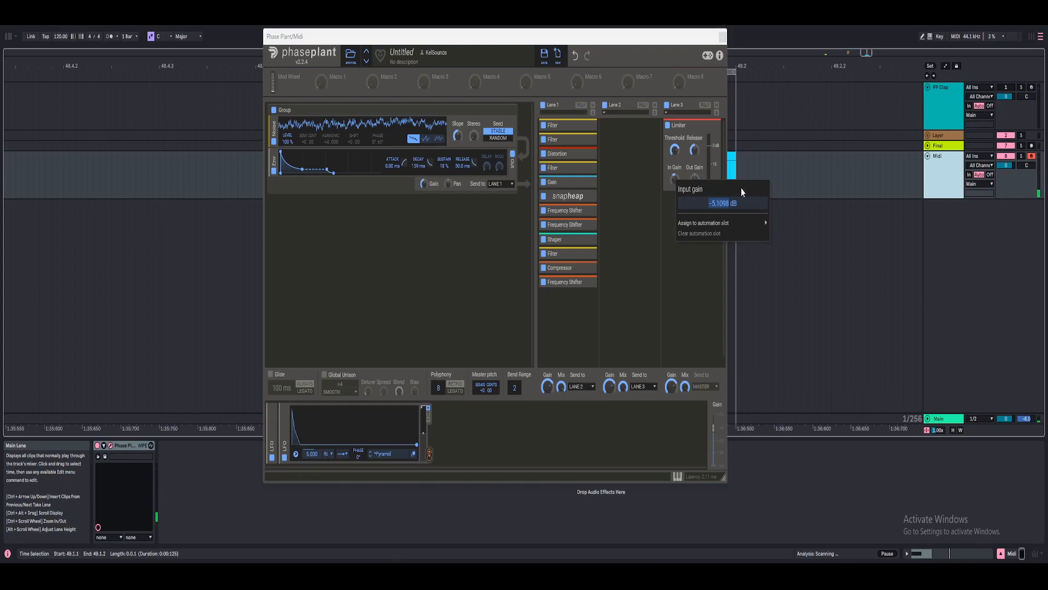
pyautogui.click(673, 254)
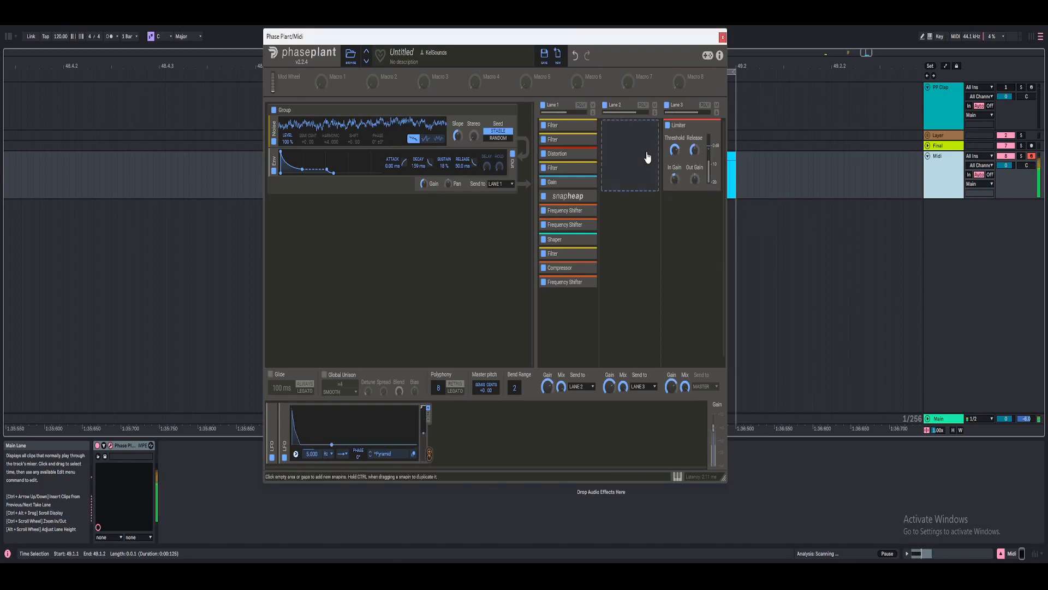
# Step: Compare the Limiter off and on again, collapse it and close the Phase Plant window
pyautogui.click(668, 127)
pyautogui.click(668, 127)
pyautogui.click(712, 126)
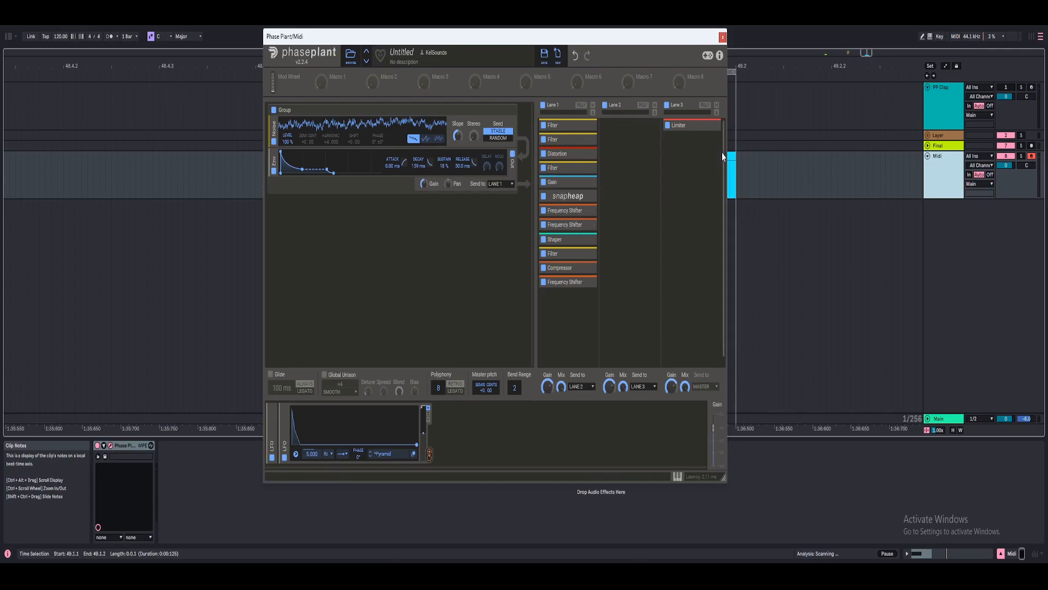
pyautogui.click(723, 38)
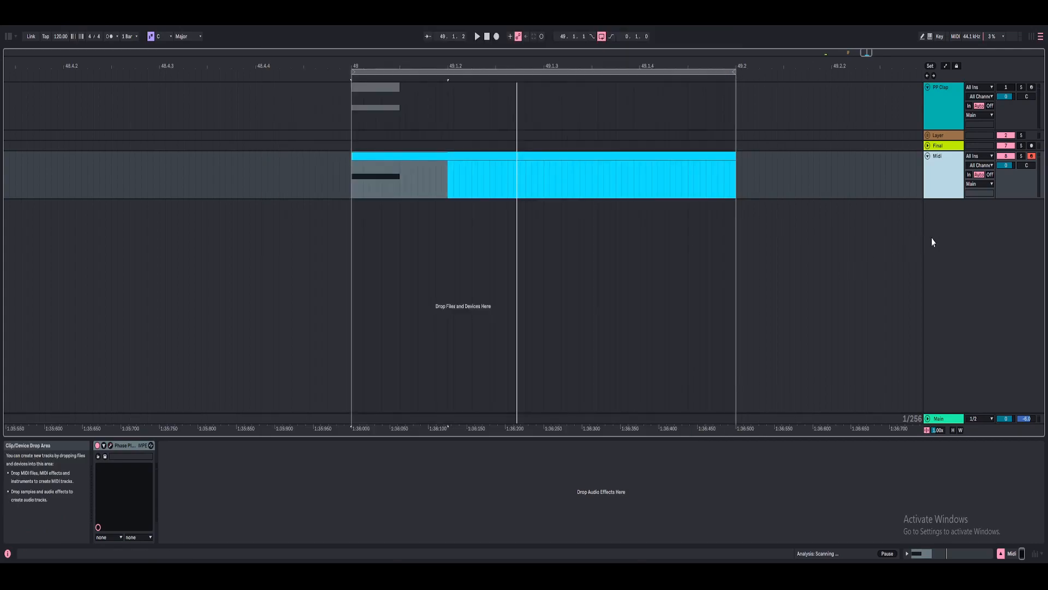
# Step: Insert an audio track, route the Midi track's output to it and record the clap as audio
pyautogui.rightClick(951, 231)
pyautogui.click(972, 237)
pyautogui.click(379, 157)
pyautogui.press('space')
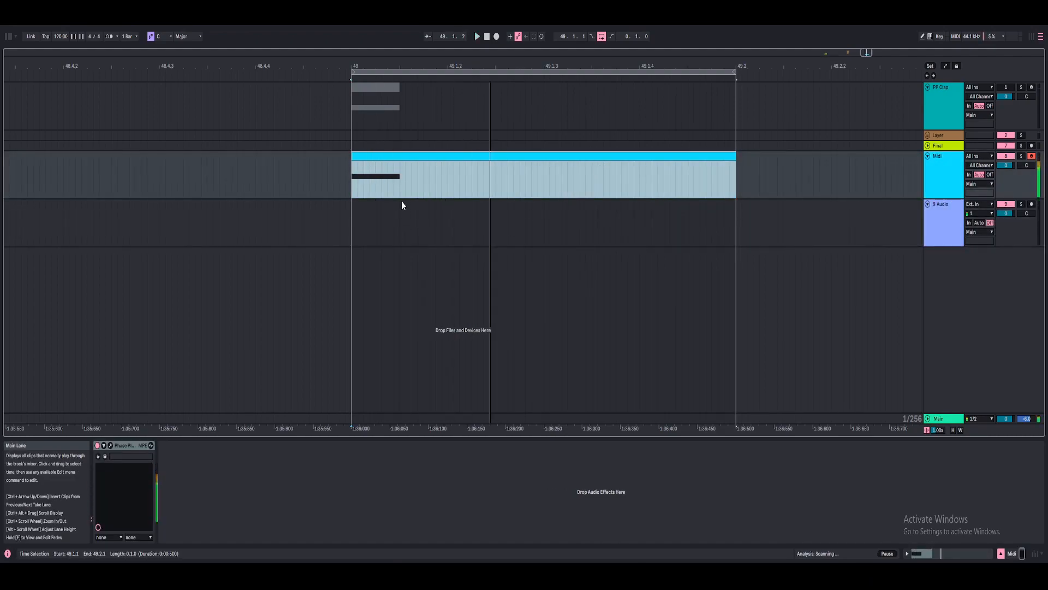
pyautogui.click(957, 193)
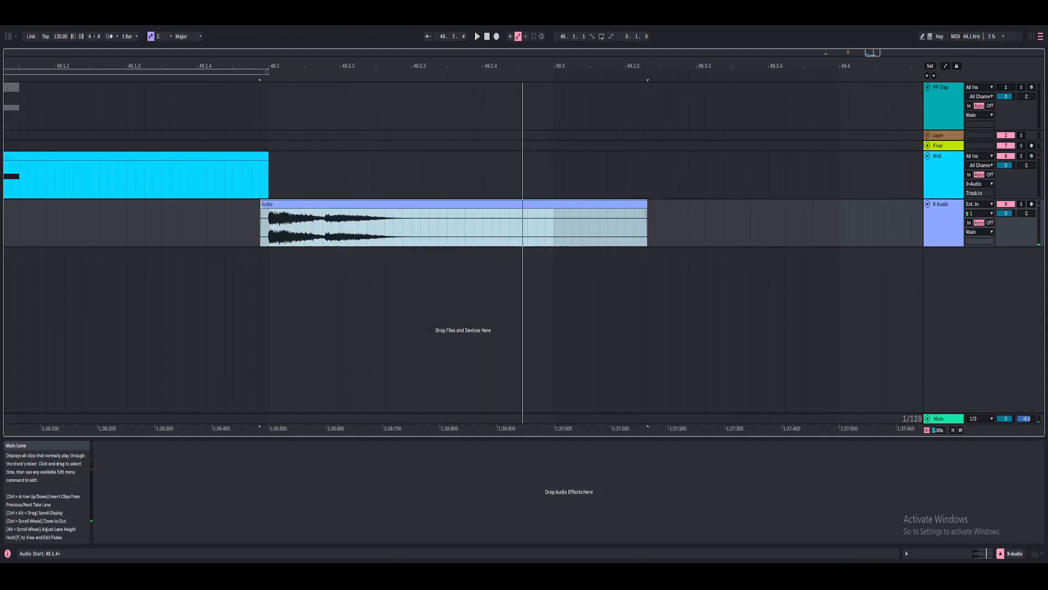
# Step: Trim the recorded clip's start to the clap's onset at 49.2 and audition it
pyautogui.moveTo(262, 205); pyautogui.dragTo(270, 205)
pyautogui.press('space')
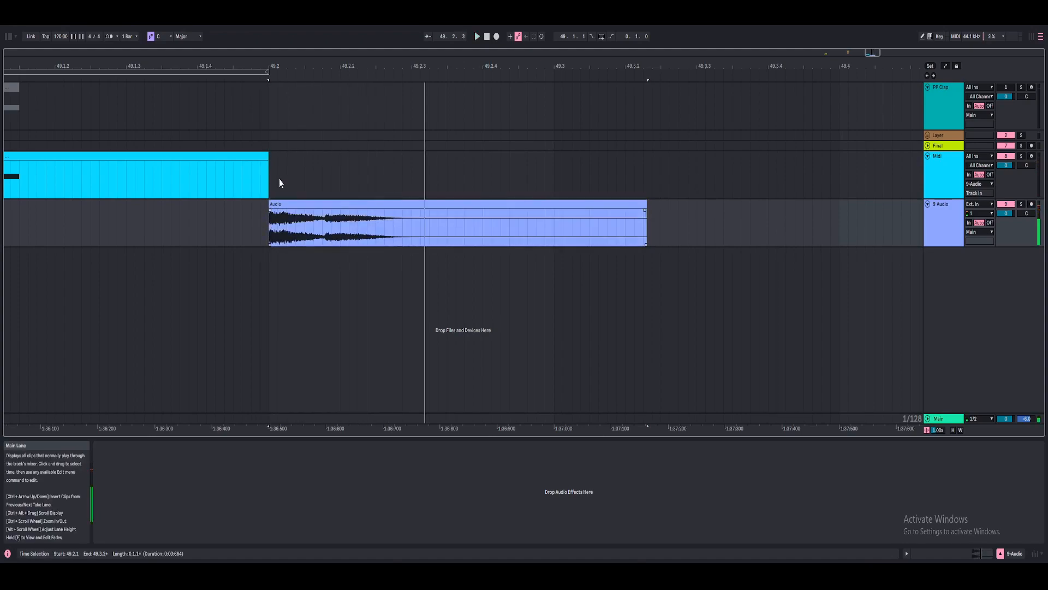
pyautogui.press('space')
pyautogui.press('space')
pyautogui.press('space')
pyautogui.press('space')
# Step: Shorten the end of the recorded clap clip to a total length of about 188 ms and listen to it
pyautogui.moveTo(298, 61); pyautogui.dragTo(428, 64)
pyautogui.moveTo(797, 206); pyautogui.dragTo(511, 206)
pyautogui.press('space')
pyautogui.press('space')
pyautogui.press('space')
pyautogui.press('space')
pyautogui.press('space')
pyautogui.press('space')
pyautogui.press('space')
pyautogui.press('space')
# Step: Shape a curved fade-out over the clap clip's tail and audition the result
pyautogui.moveTo(427, 224); pyautogui.dragTo(453, 238)
pyautogui.moveTo(426, 65); pyautogui.dragTo(458, 78)
pyautogui.press('space')
pyautogui.press('space')
pyautogui.press('space')
pyautogui.press('space')
pyautogui.press('space')
pyautogui.press('space')
pyautogui.click(428, 205)
pyautogui.press('space')
pyautogui.press('space')
pyautogui.press('space')
pyautogui.press('space')
# Step: Duplicate the recorded audio track three times and group the four tracks
pyautogui.click(939, 233)
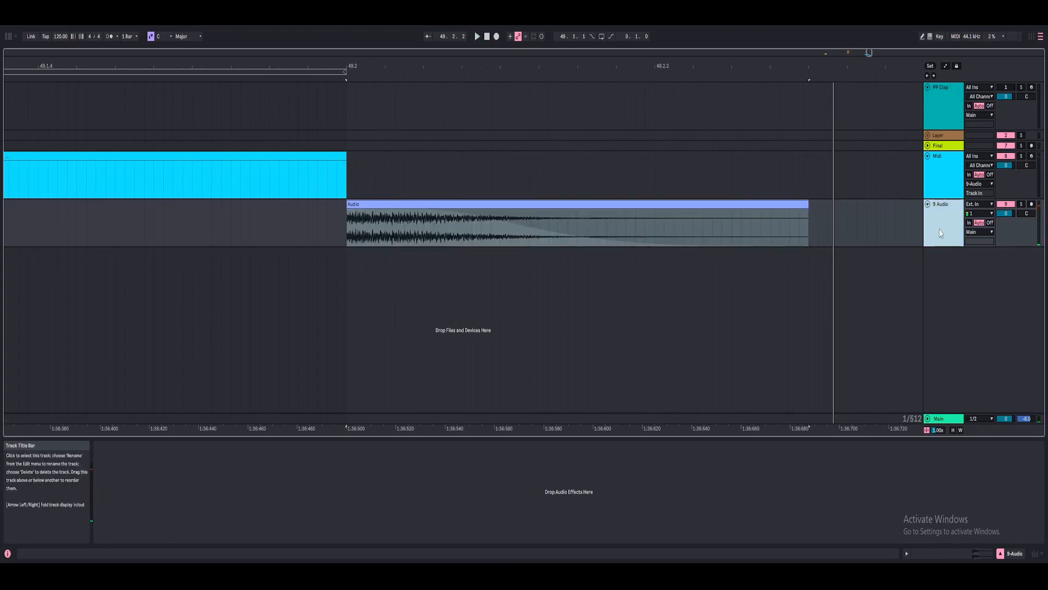
pyautogui.hotkey('ctrl', 'd')
pyautogui.hotkey('ctrl', 'd')
pyautogui.hotkey('ctrl', 'd')
pyautogui.rightClick(941, 229)
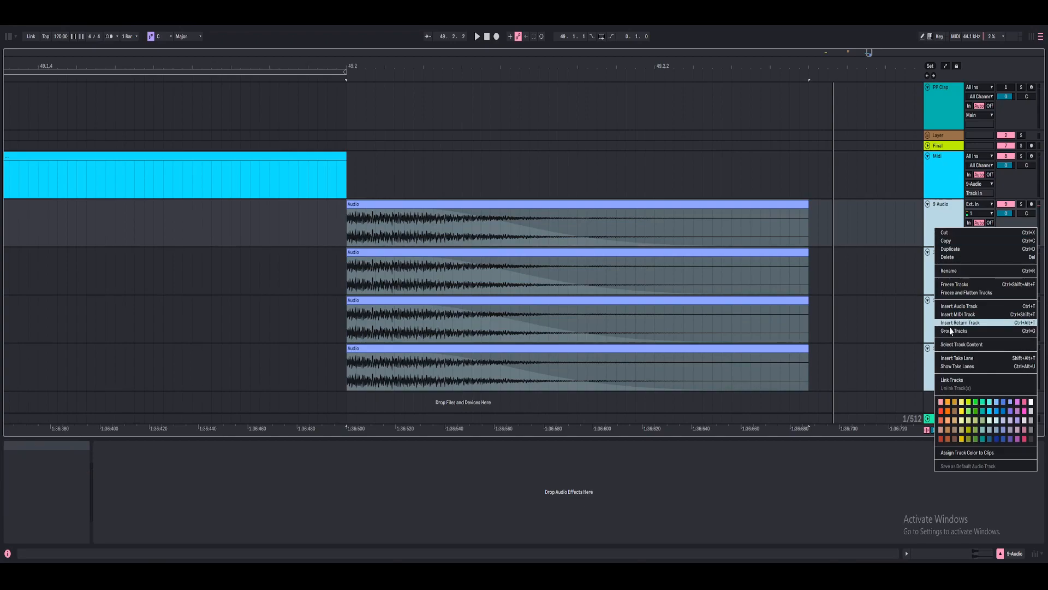
pyautogui.click(949, 327)
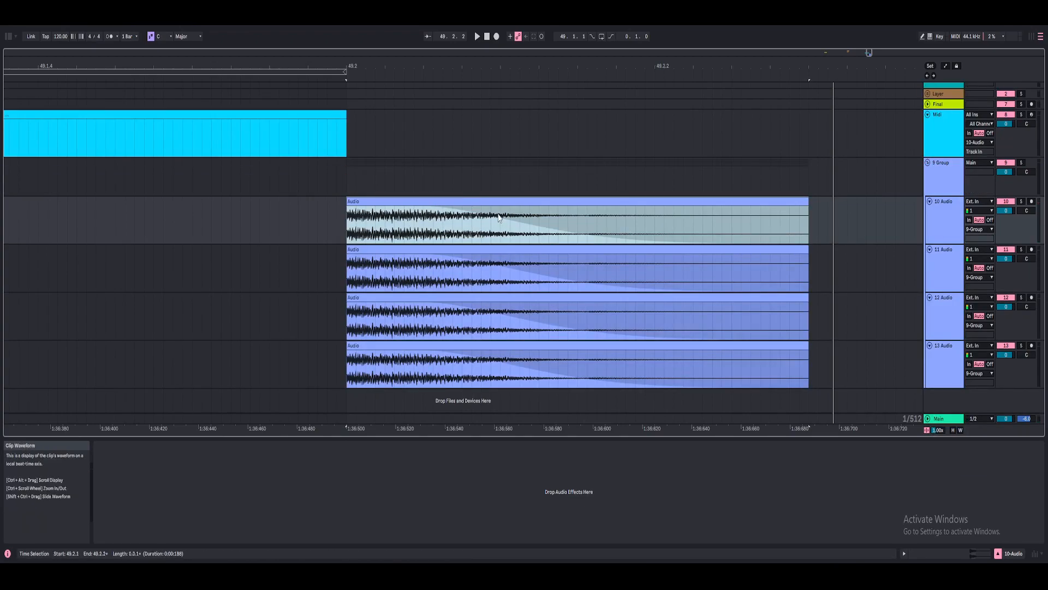
# Step: Turn off Warp on the 11 Audio track's clip and transpose it up 4 semitones
pyautogui.click(503, 250)
pyautogui.click(957, 553)
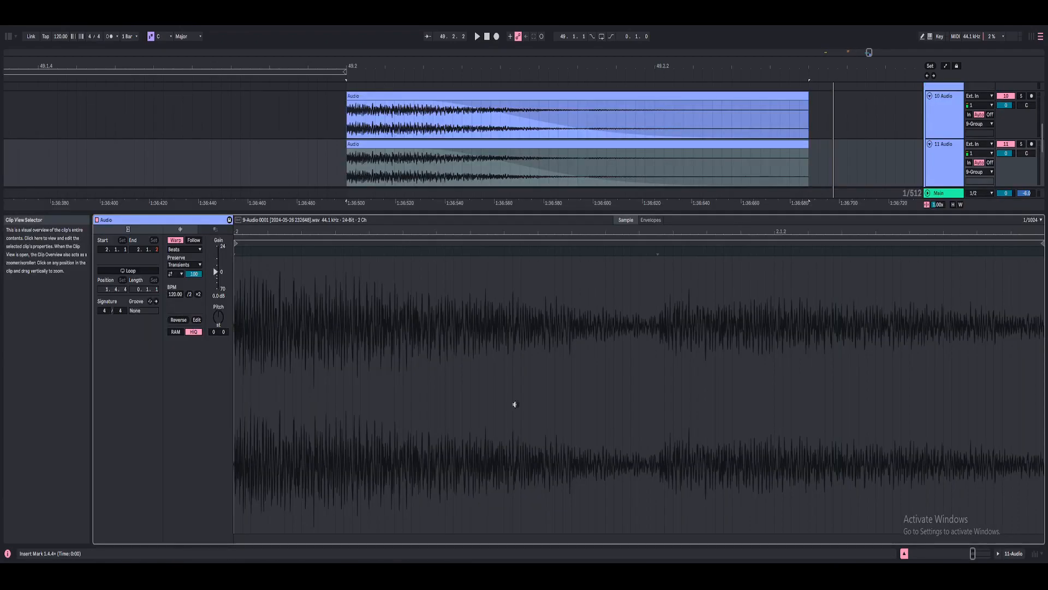
pyautogui.click(175, 240)
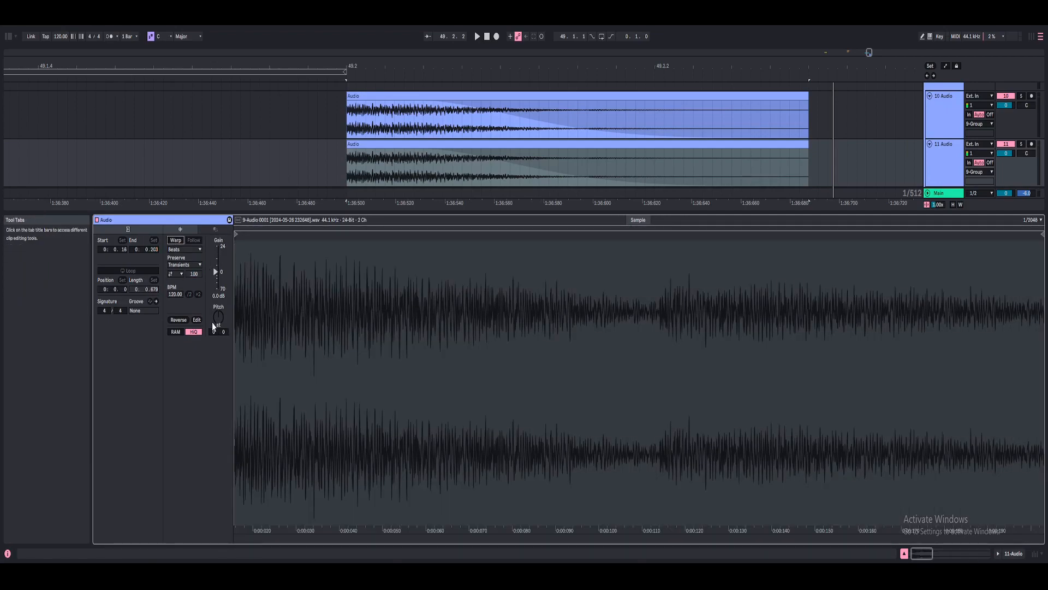
pyautogui.moveTo(212, 322); pyautogui.dragTo(212, 307)
# Step: Turn off the arrangement grid and shift the 11 Audio clip's start slightly later than the clip above
pyautogui.moveTo(362, 64); pyautogui.dragTo(546, 153)
pyautogui.hotkey('ctrl', '4')
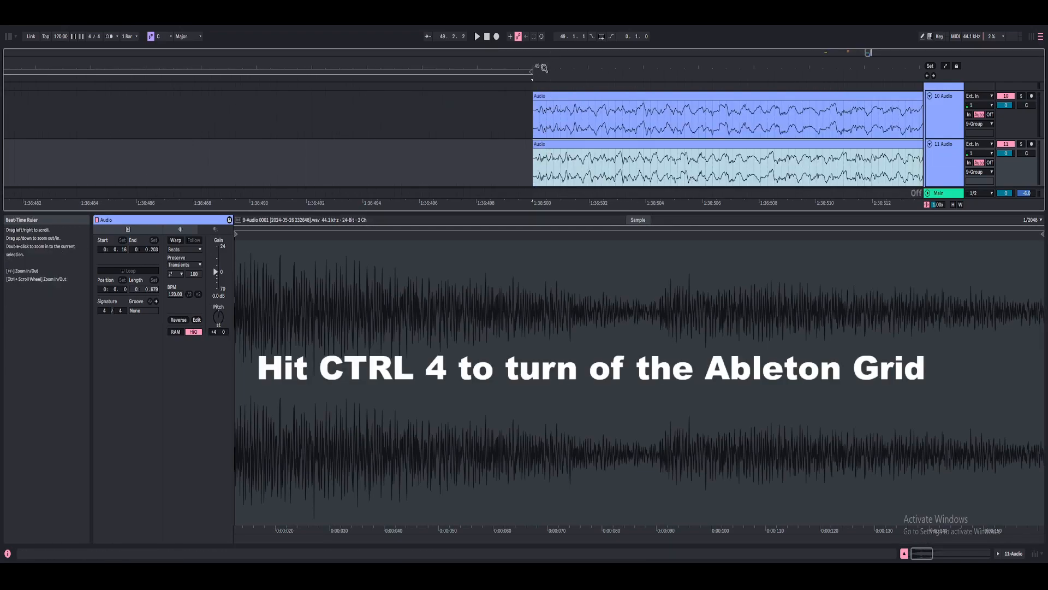
pyautogui.click(541, 145)
pyautogui.moveTo(541, 146); pyautogui.dragTo(550, 149)
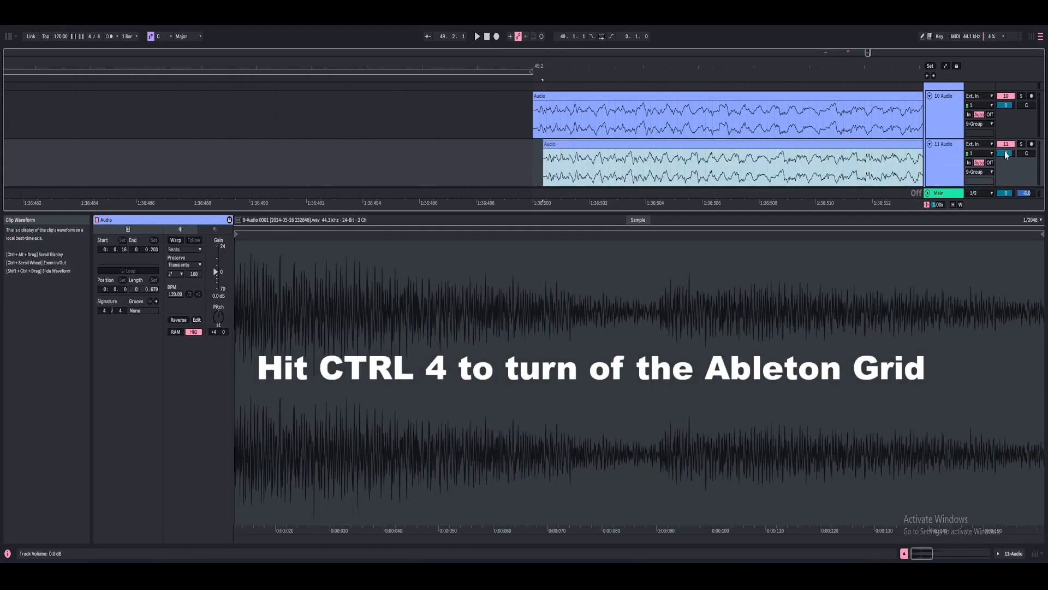
# Step: Deactivate the 12 Audio and 13 Audio tracks
pyautogui.scroll(-3, 985, 109)
pyautogui.scroll(2, 948, 160)
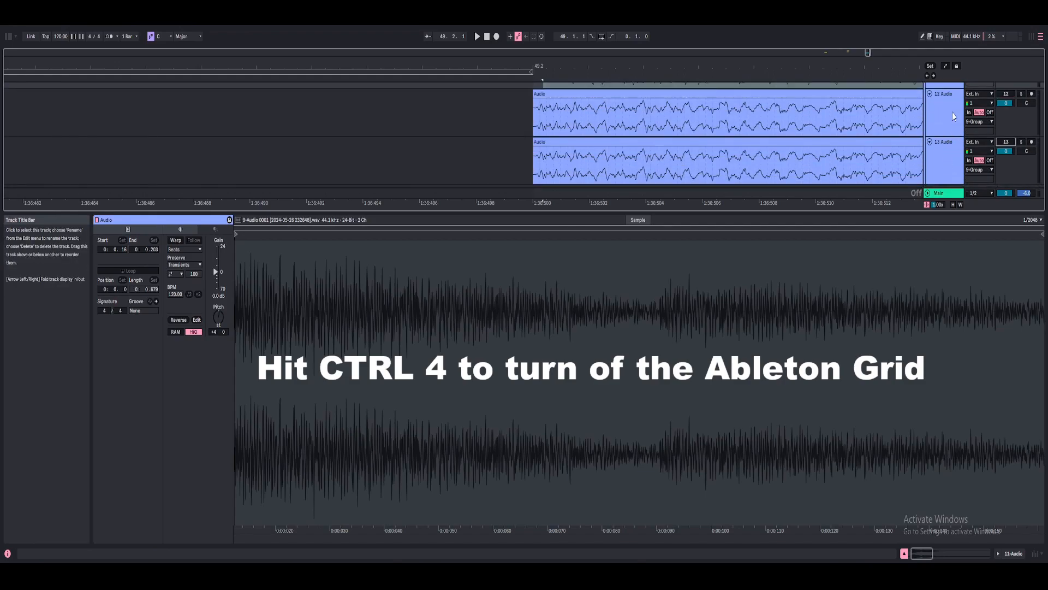
# Step: Shift the 11 Audio clip to start about 1 ms after the 10 Audio clip, playing the layers to check the offset
pyautogui.scroll(1, 577, 135)
pyautogui.click(576, 135)
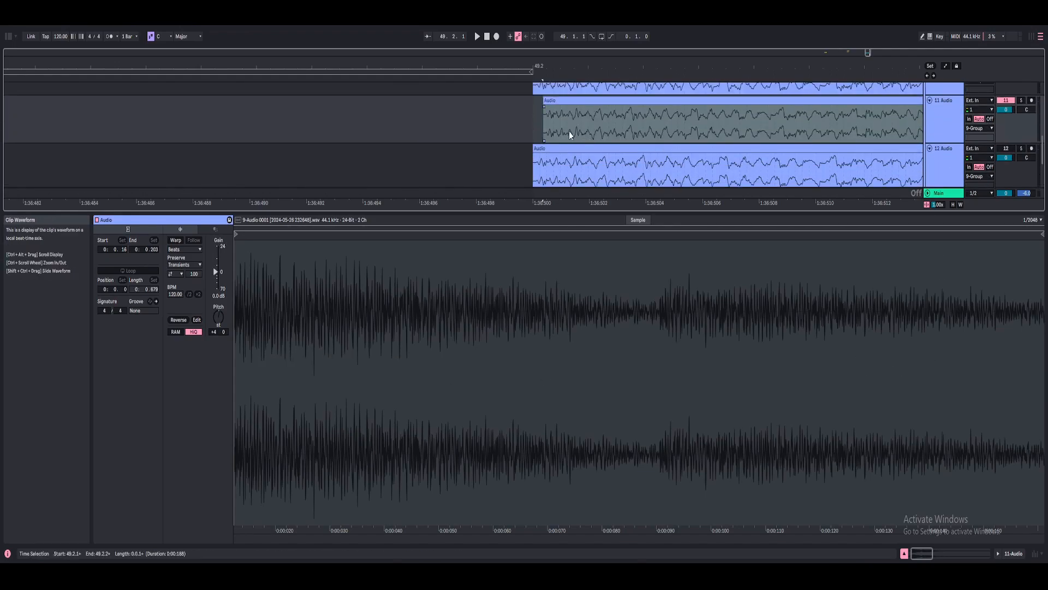
pyautogui.moveTo(306, 296); pyautogui.dragTo(313, 296)
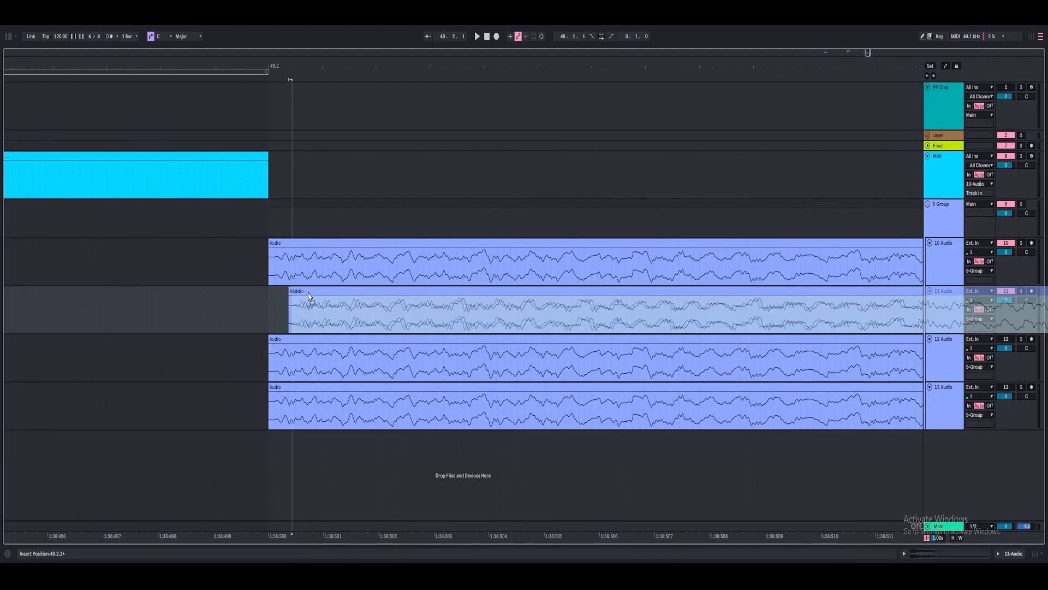
pyautogui.click(260, 305)
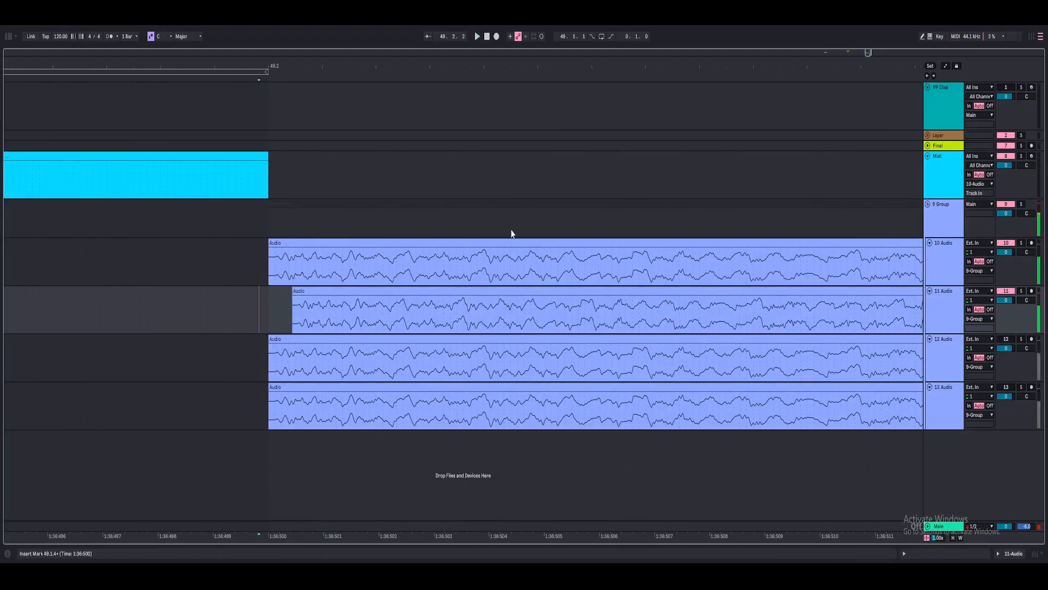
pyautogui.moveTo(325, 291); pyautogui.dragTo(352, 291)
pyautogui.click(273, 304)
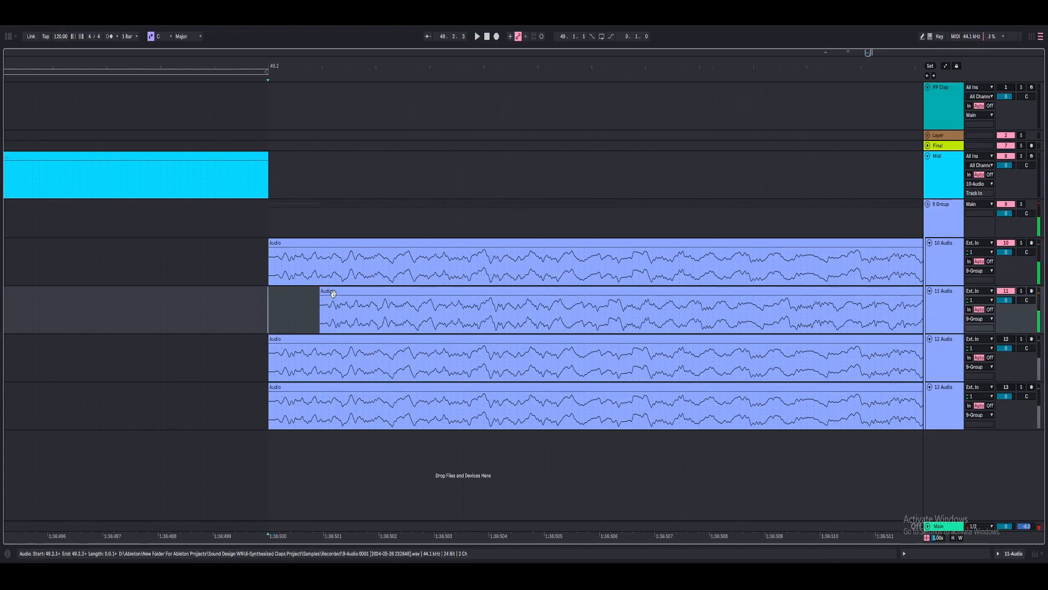
# Step: Activate the 12 Audio track, turn off Warp on its clip and transpose it down 1 semitone
pyautogui.click(508, 327)
pyautogui.click(515, 346)
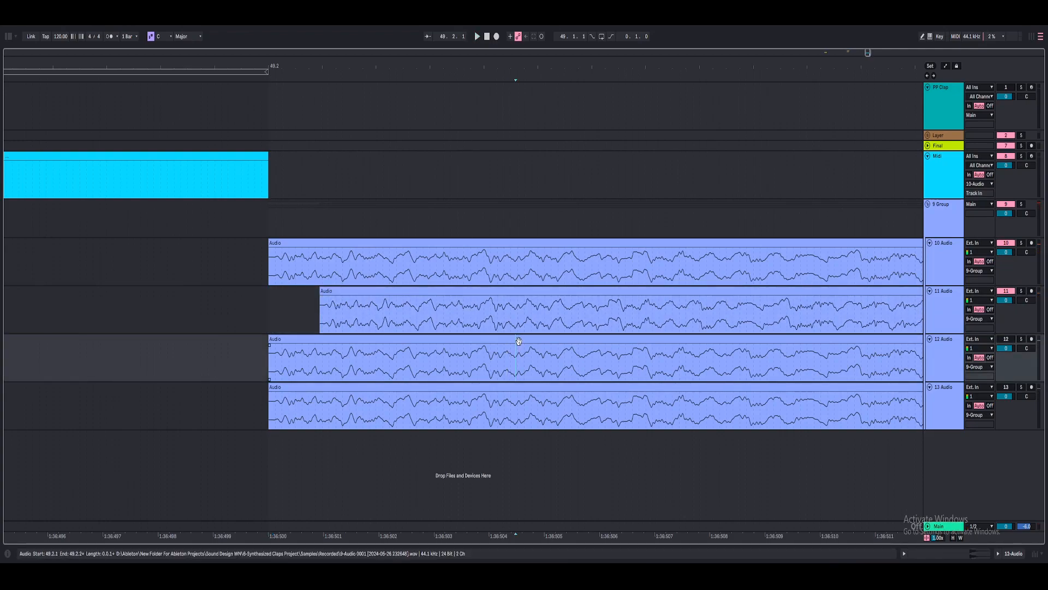
pyautogui.click(517, 341)
pyautogui.click(1019, 347)
pyautogui.hotkey('ctrl', 'alt', 'l')
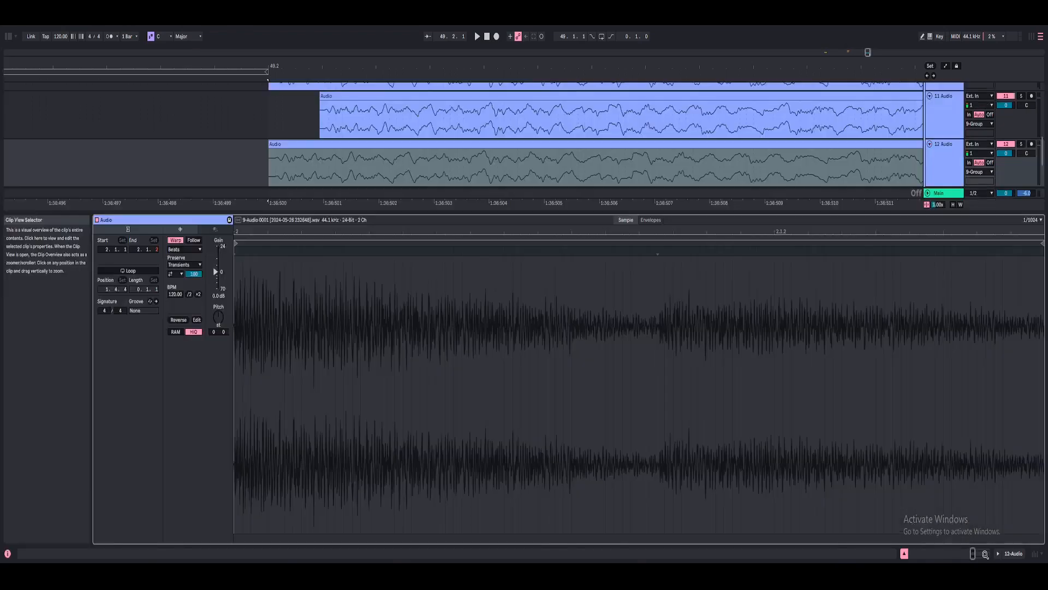
pyautogui.click(176, 241)
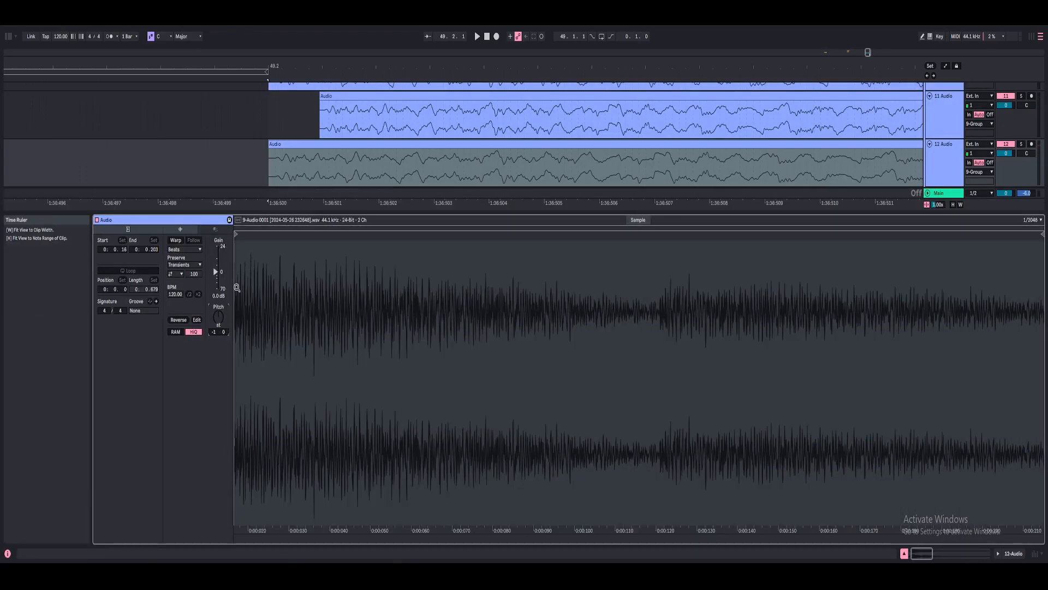
# Step: Shift the 12 Audio clip about 0.7 ms after the 10 Audio clip, transpose it to +2 semitones and play the layers
pyautogui.hotkey('ctrl', 'alt', 'l')
pyautogui.moveTo(304, 343)
pyautogui.mouseDown()
pyautogui.moveTo(319, 343)
pyautogui.moveTo(284, 362)
pyautogui.moveTo(332, 351)
pyautogui.mouseUp()
pyautogui.click(269, 356)
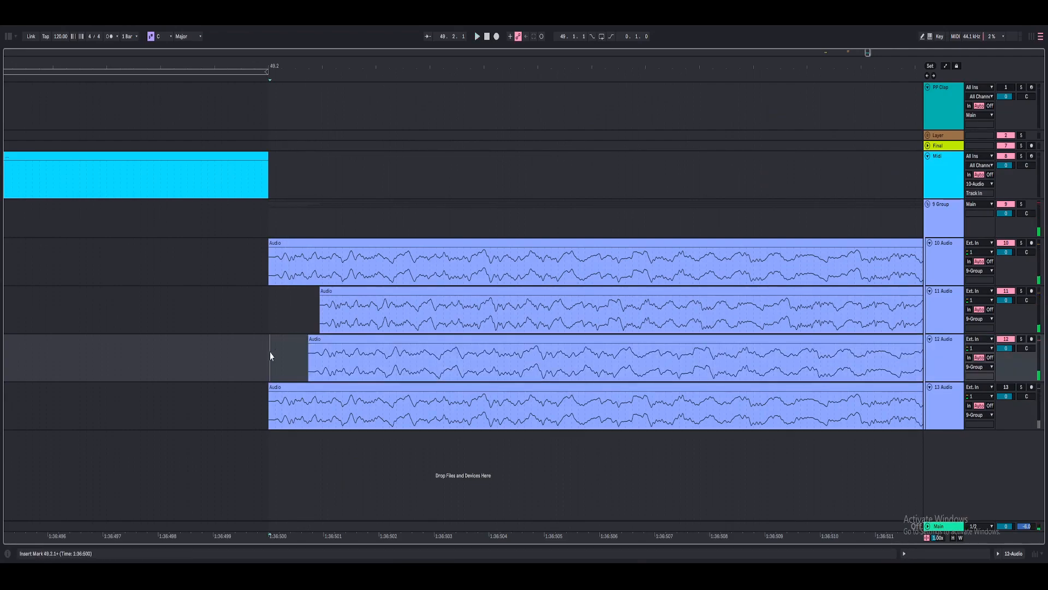
pyautogui.doubleClick(327, 344)
pyautogui.moveTo(220, 322); pyautogui.dragTo(220, 311)
pyautogui.press('space')
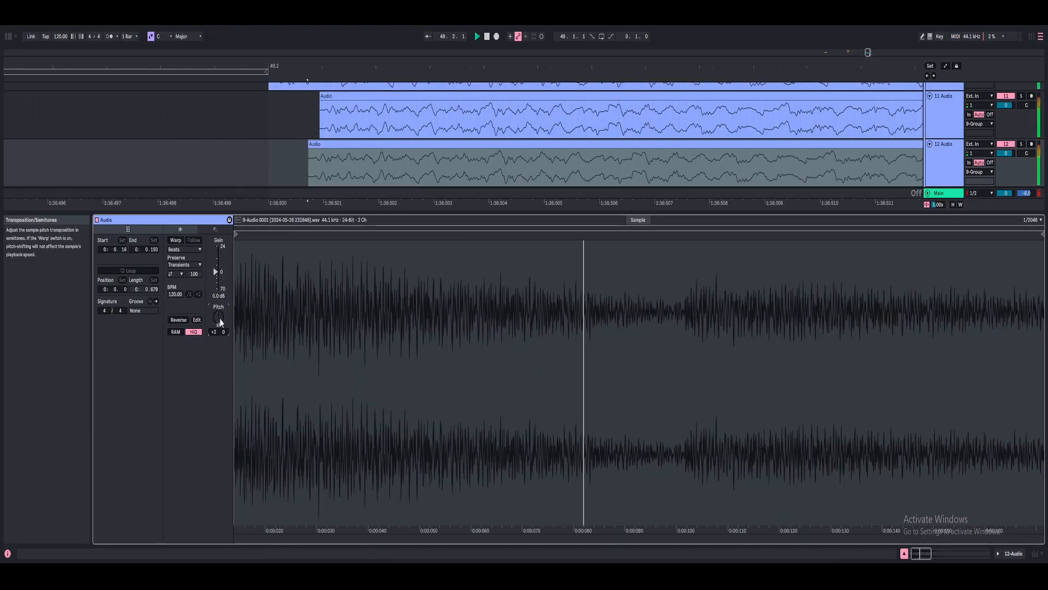
# Step: Try starting the 12 Audio clip about 0.3 ms and about 4 ms after the 10 Audio clip, playing the layers each time
pyautogui.click(262, 184)
pyautogui.moveTo(327, 158); pyautogui.dragTo(303, 157)
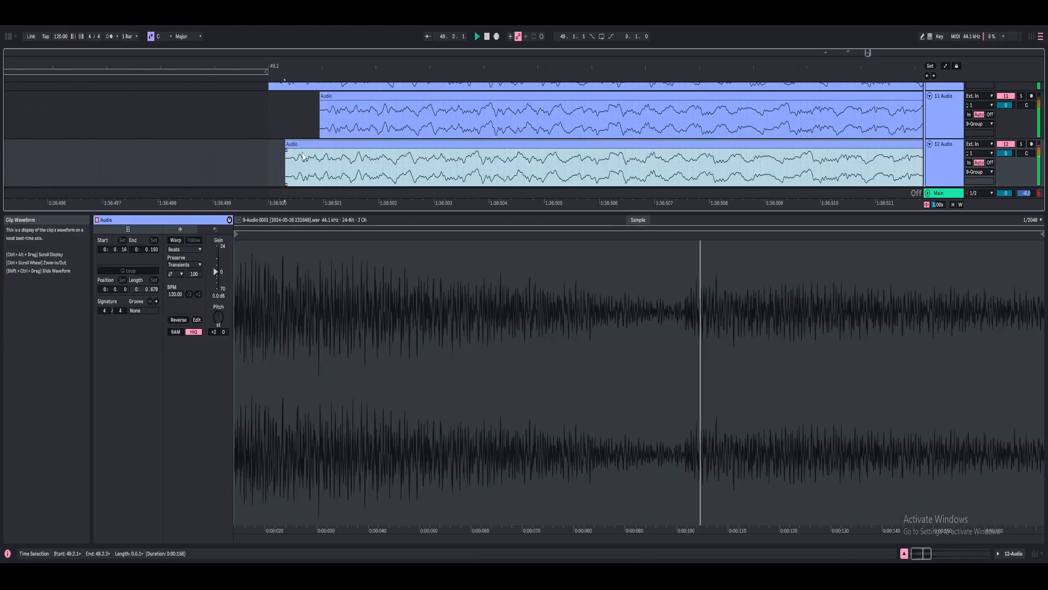
pyautogui.click(261, 166)
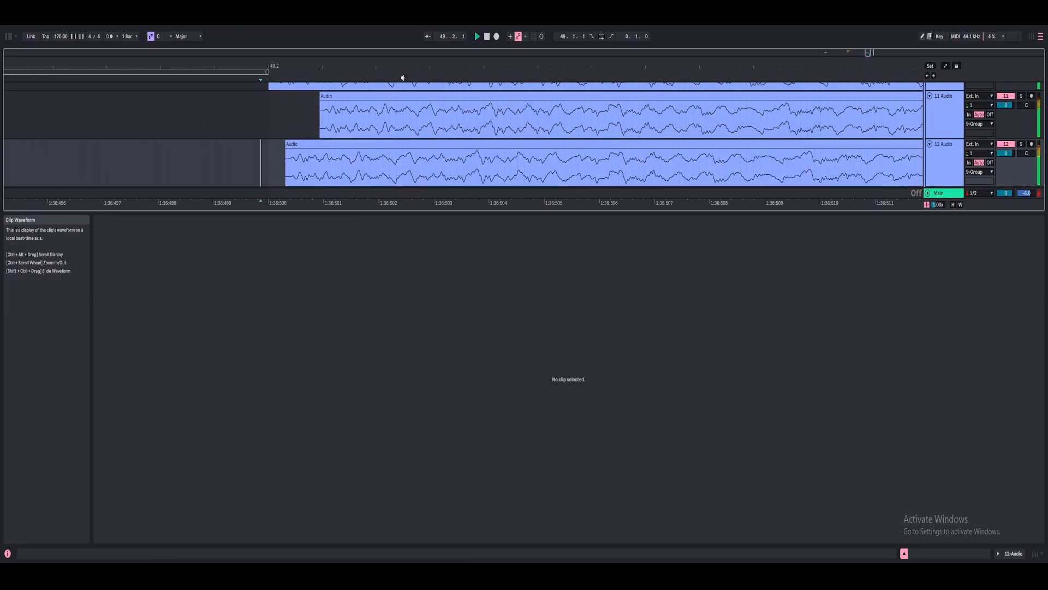
pyautogui.scroll(2, 426, 176)
pyautogui.scroll(-4, 338, 158)
pyautogui.moveTo(400, 155); pyautogui.dragTo(461, 147)
pyautogui.click(316, 167)
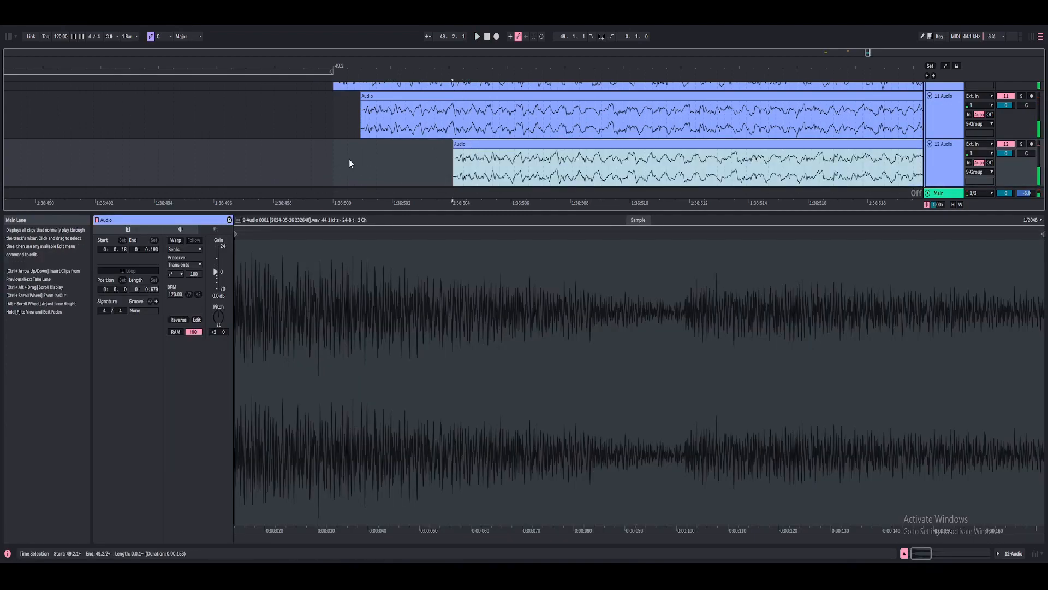
# Step: Transpose the 12 Audio clip to +4 semitones and move it to start about 2.4 ms after the 10 Audio clip, playing the layers
pyautogui.moveTo(219, 320); pyautogui.dragTo(220, 307)
pyautogui.press('space')
pyautogui.press('space')
pyautogui.click(332, 159)
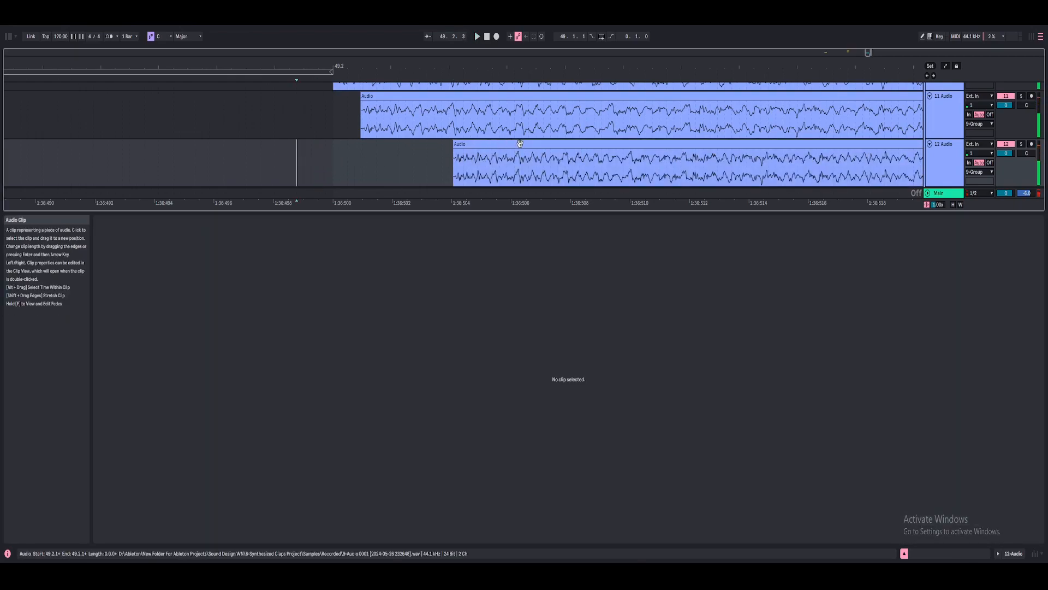
pyautogui.moveTo(519, 143); pyautogui.dragTo(471, 143)
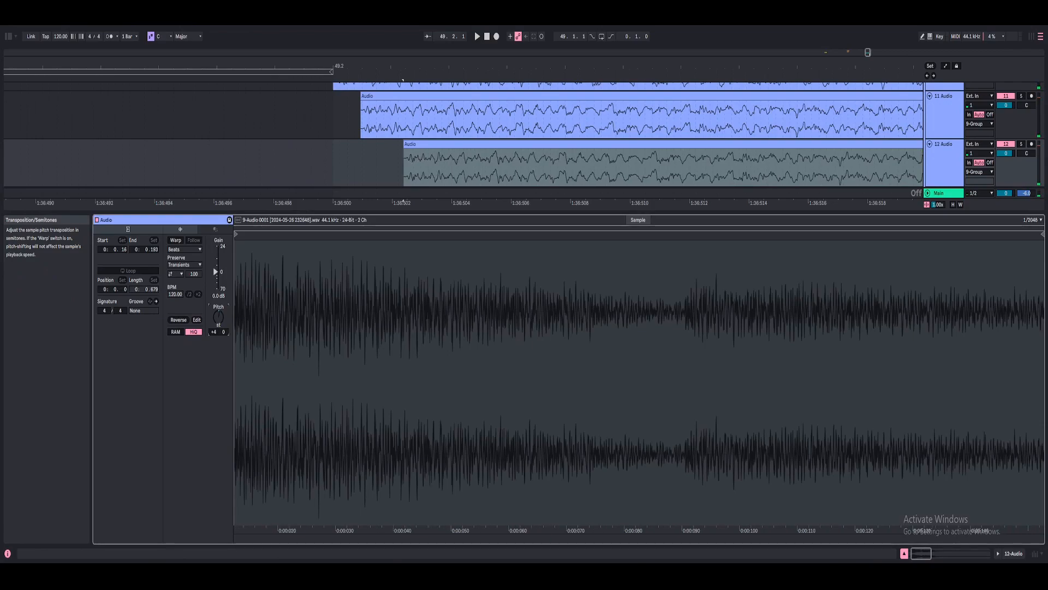
pyautogui.click(327, 151)
pyautogui.click(429, 143)
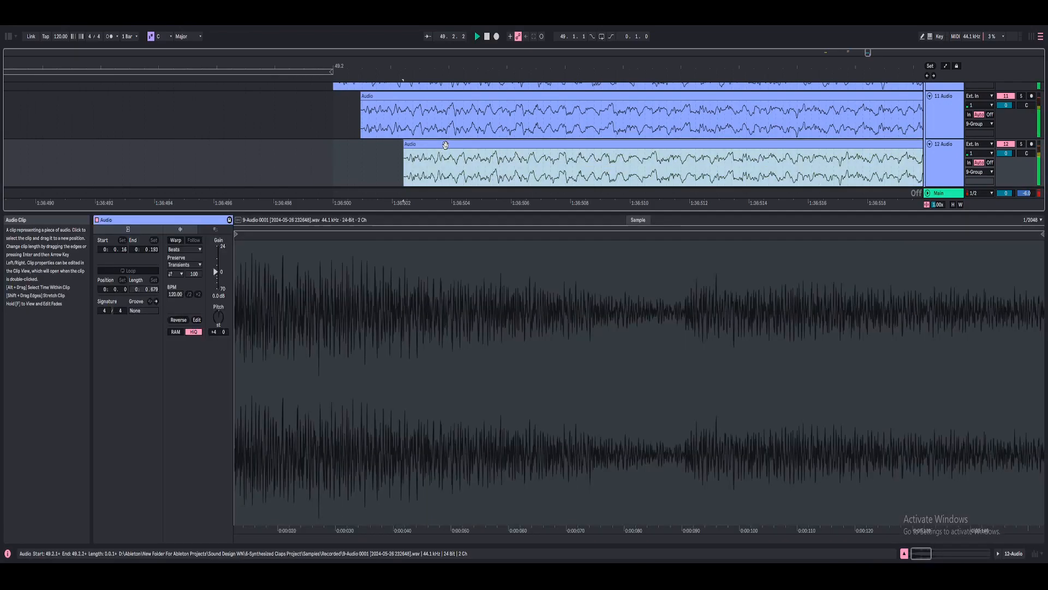
# Step: Set the 12 Audio clip's transposition to +1 semitone and play the layers
pyautogui.moveTo(218, 320); pyautogui.dragTo(218, 328)
pyautogui.press('space')
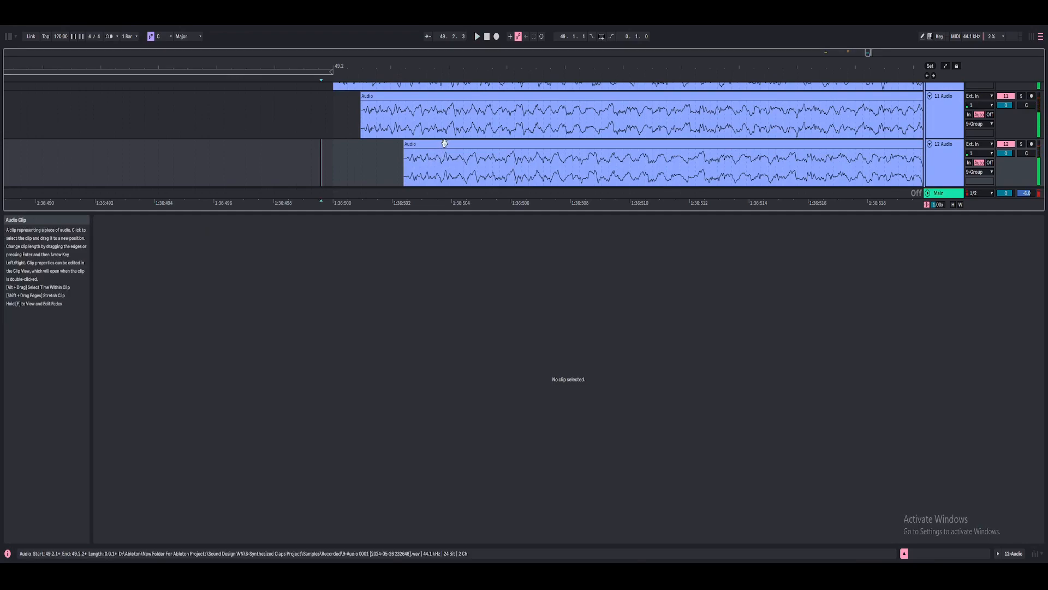
pyautogui.click(444, 146)
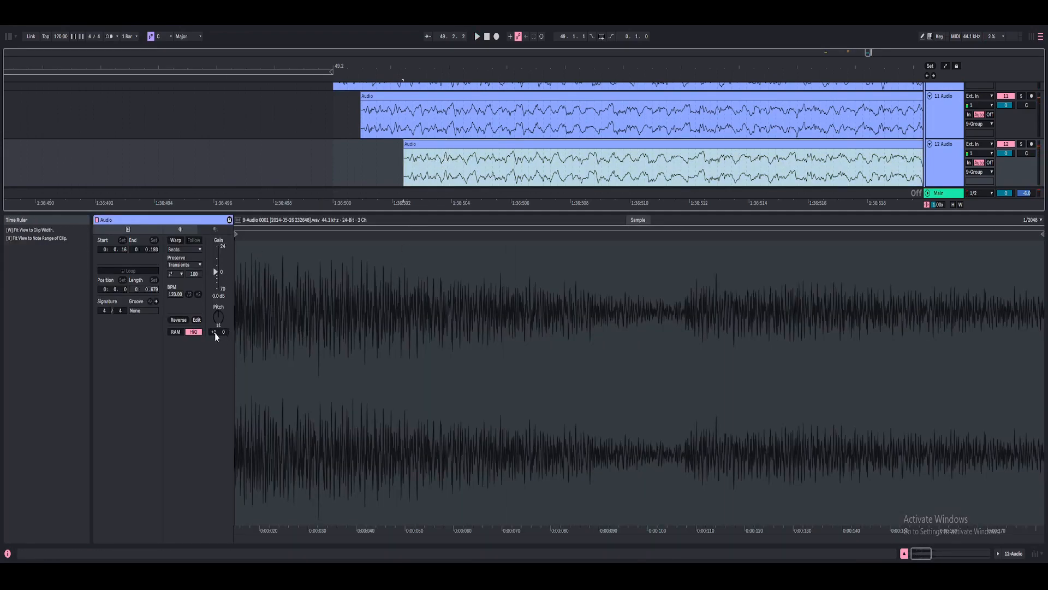
# Step: Activate the 13 Audio track, turn off Warp on its clip, transpose it down 4 semitones and play the layers
pyautogui.click(906, 554)
pyautogui.click(1006, 387)
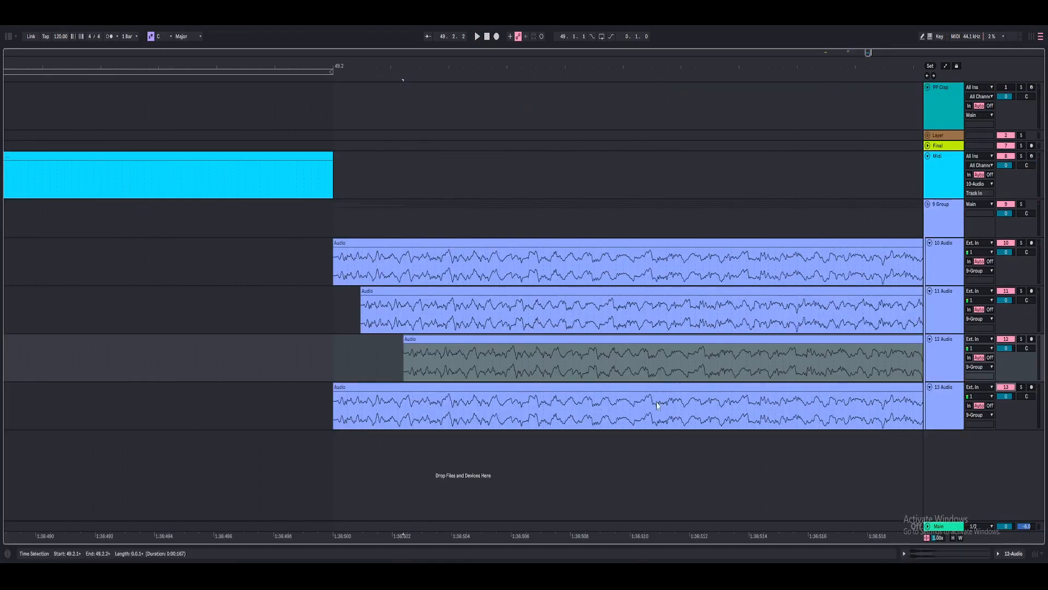
pyautogui.click(407, 403)
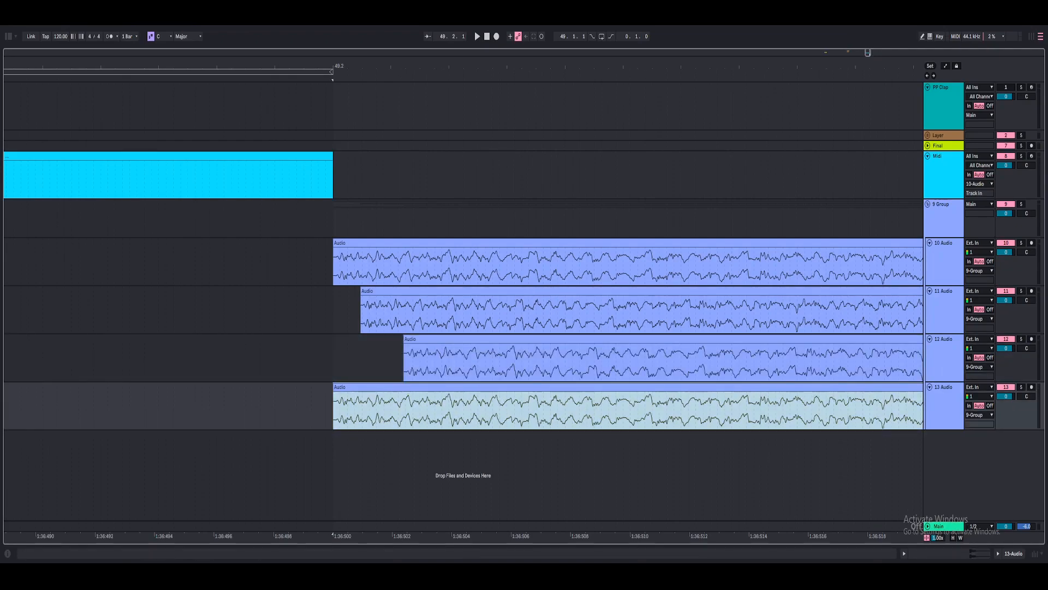
pyautogui.click(1012, 554)
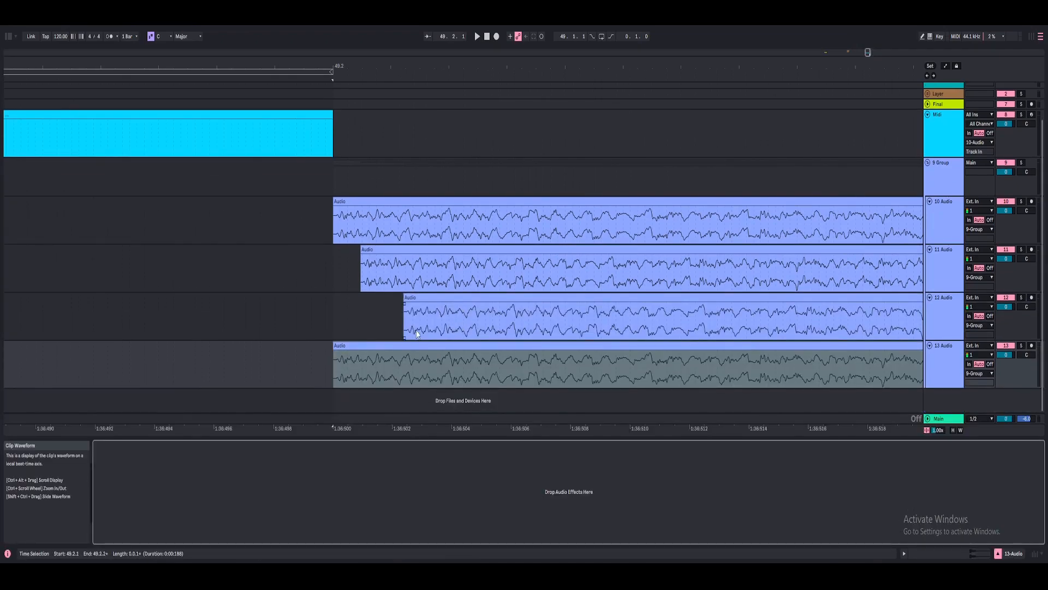
pyautogui.doubleClick(429, 345)
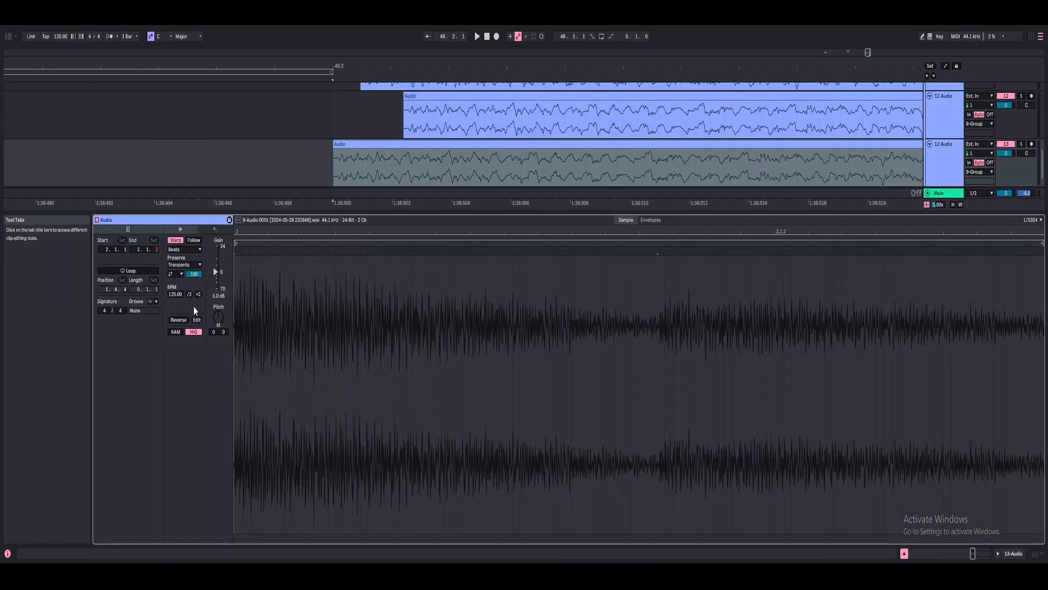
pyautogui.click(178, 242)
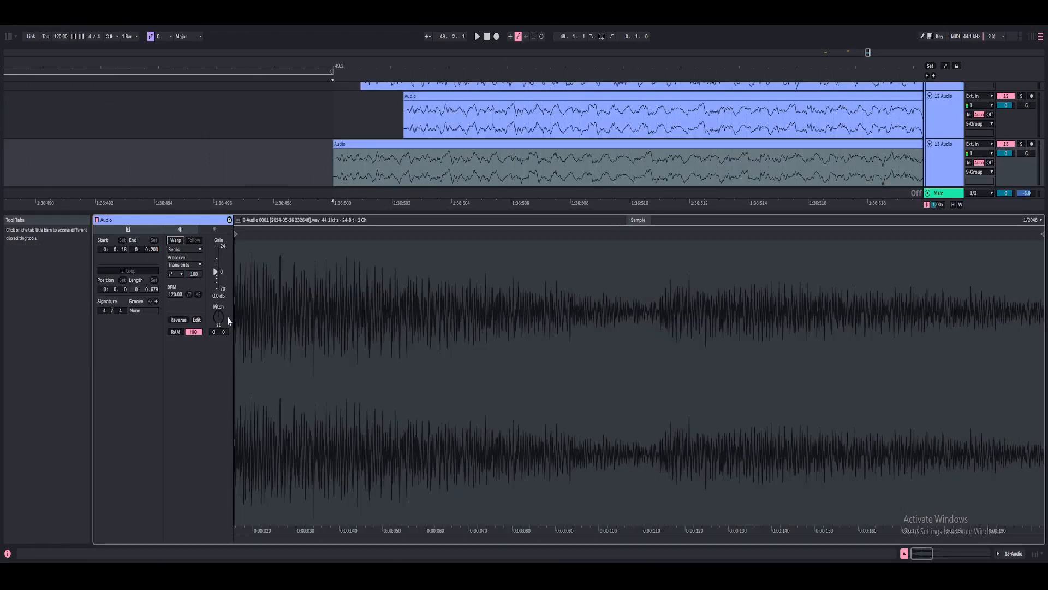
pyautogui.moveTo(216, 315); pyautogui.dragTo(216, 329)
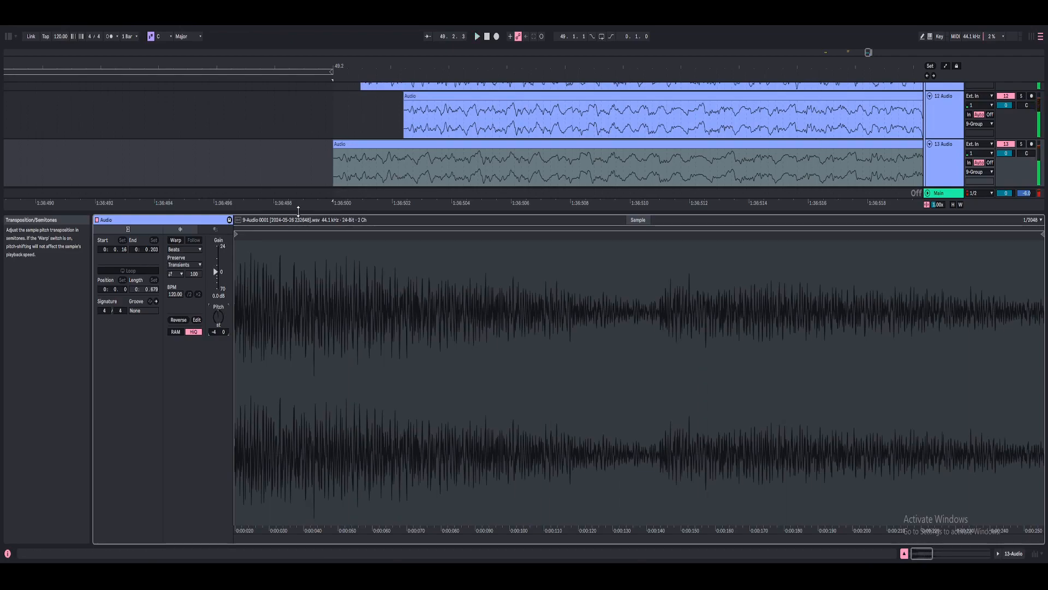
pyautogui.click(904, 553)
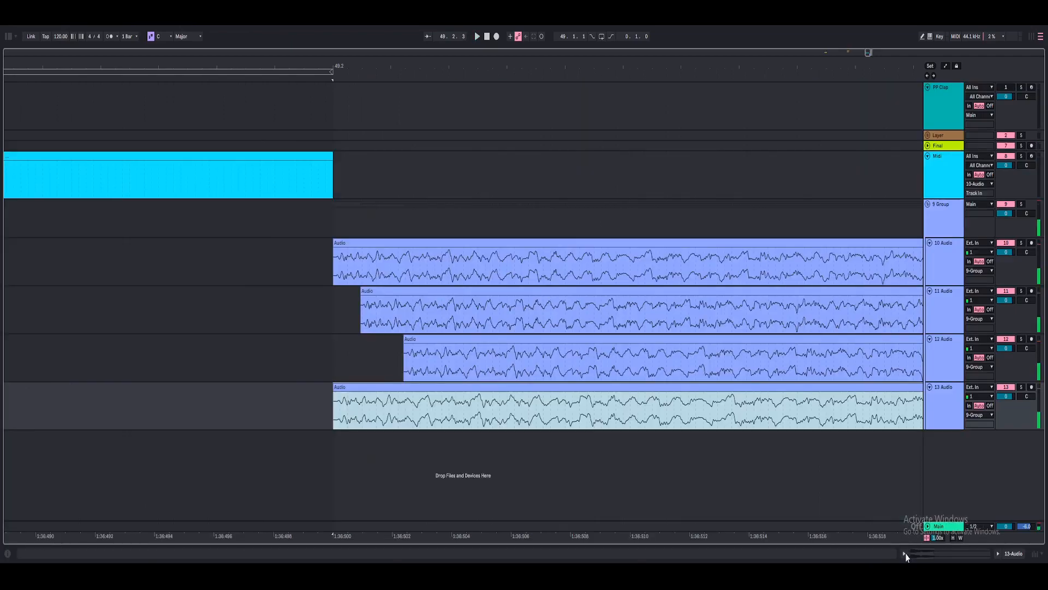
# Step: Add a Reverb to the 9-Group track, set its Dry/Wet to 0% and show the Dry/Wet automation
pyautogui.click(947, 232)
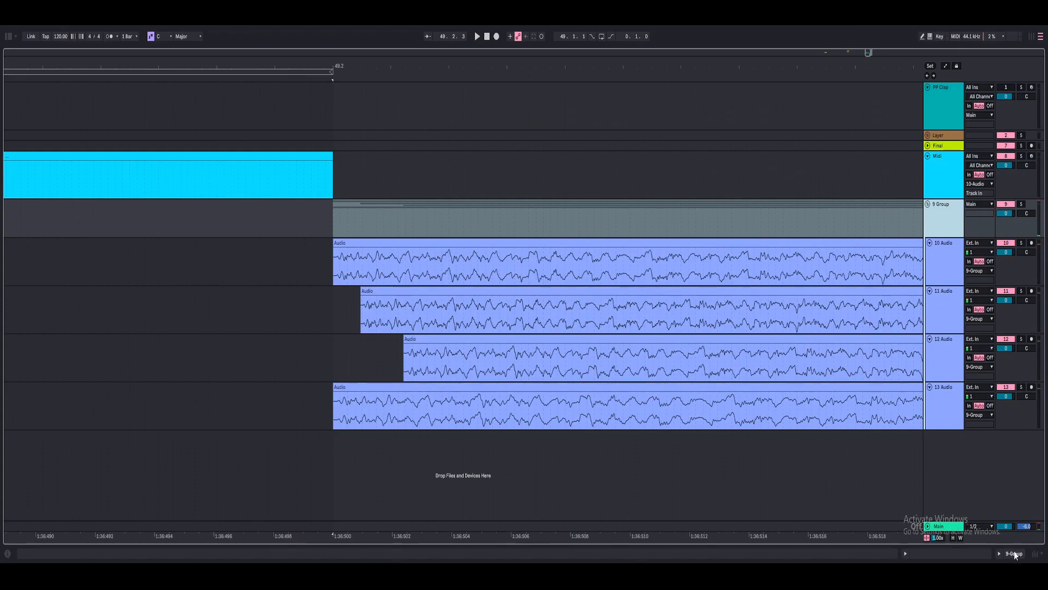
pyautogui.click(1014, 554)
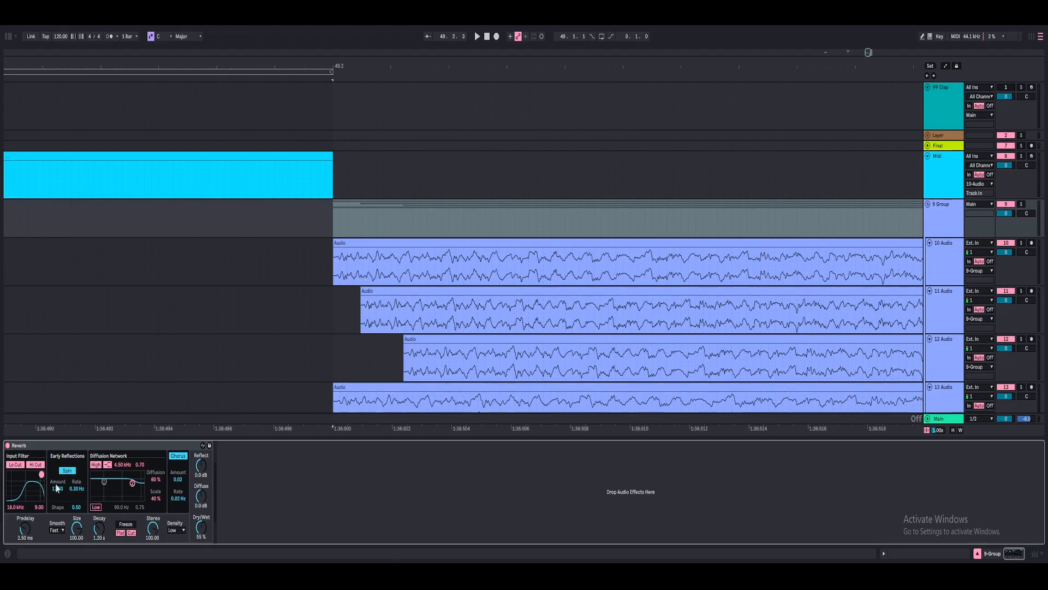
pyautogui.rightClick(200, 527)
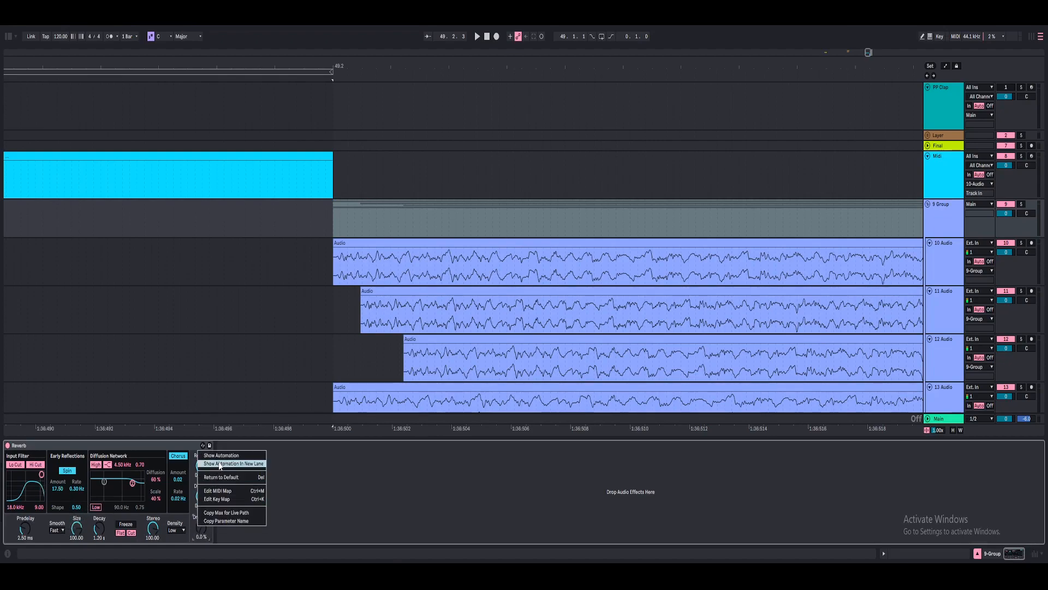
pyautogui.click(217, 451)
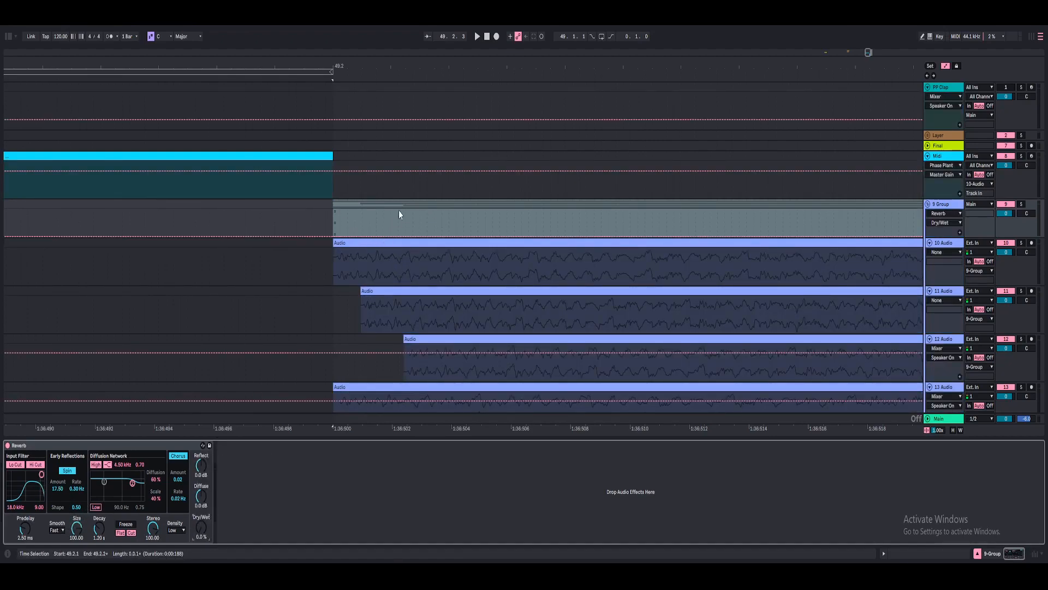
pyautogui.click(315, 225)
pyautogui.scroll(-4, 315, 226)
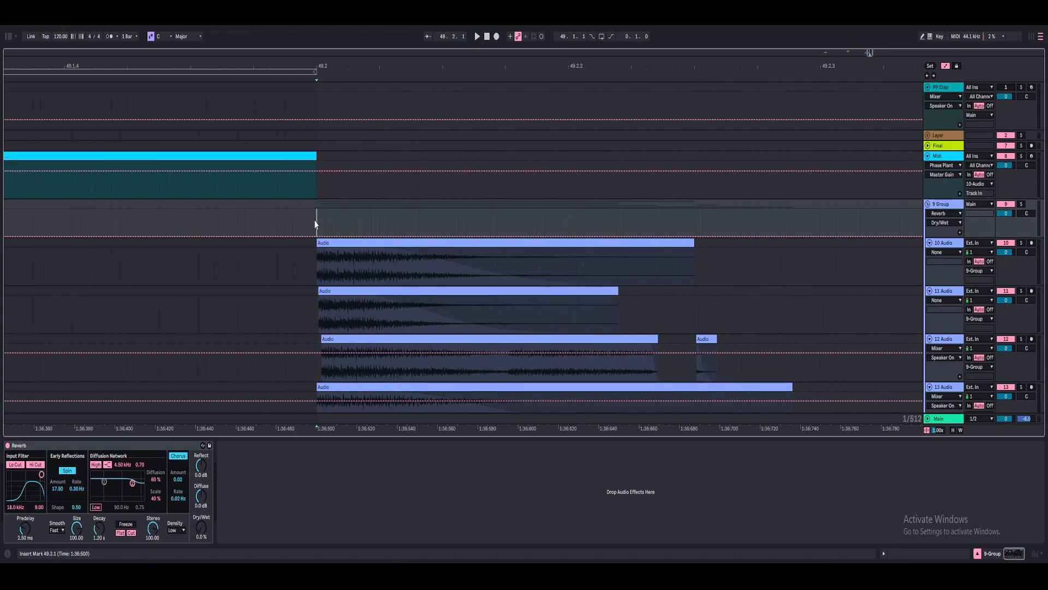
pyautogui.rightClick(316, 222)
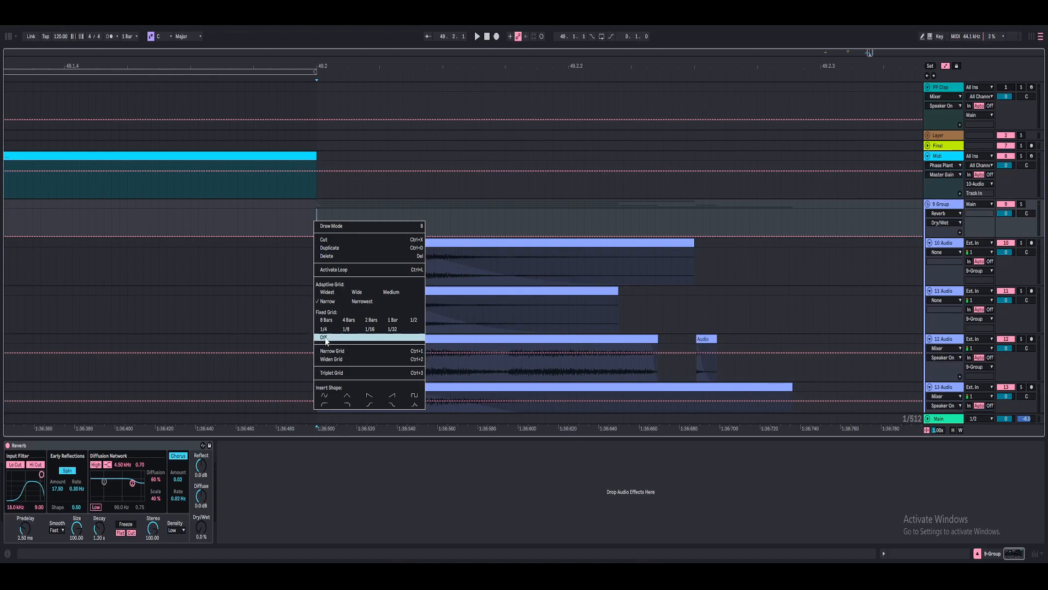
pyautogui.click(324, 337)
pyautogui.rightClick(317, 215)
pyautogui.click(297, 221)
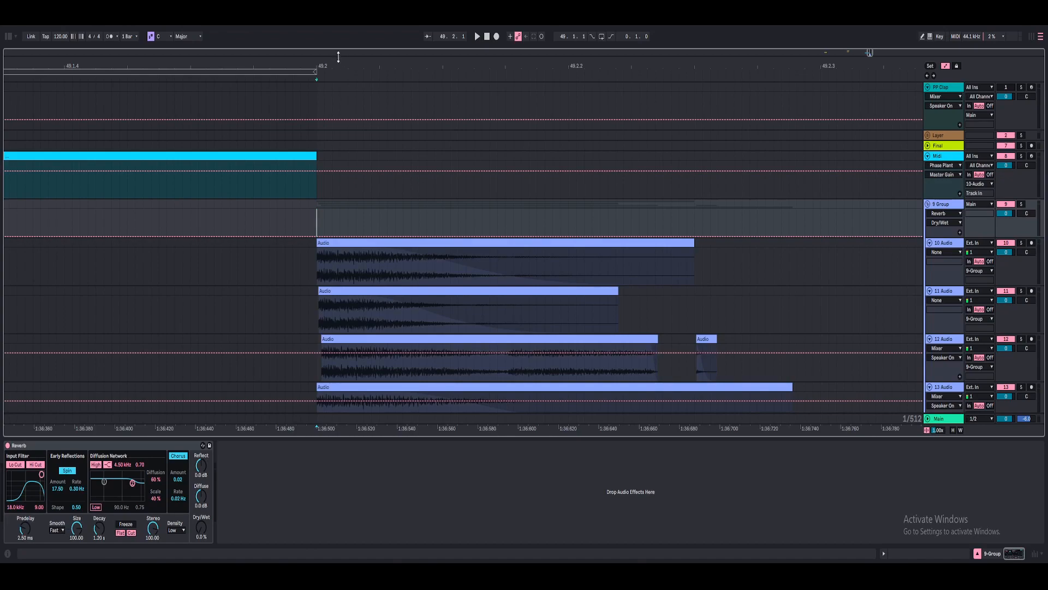
# Step: Delete the leftover clip fragment on 12 Audio and shape the group's Reverb Dry/Wet automation as a peak near 49.2.2, between 49.2 and 49.2.3
pyautogui.press('+')
pyautogui.rightClick(204, 451)
pyautogui.click(240, 454)
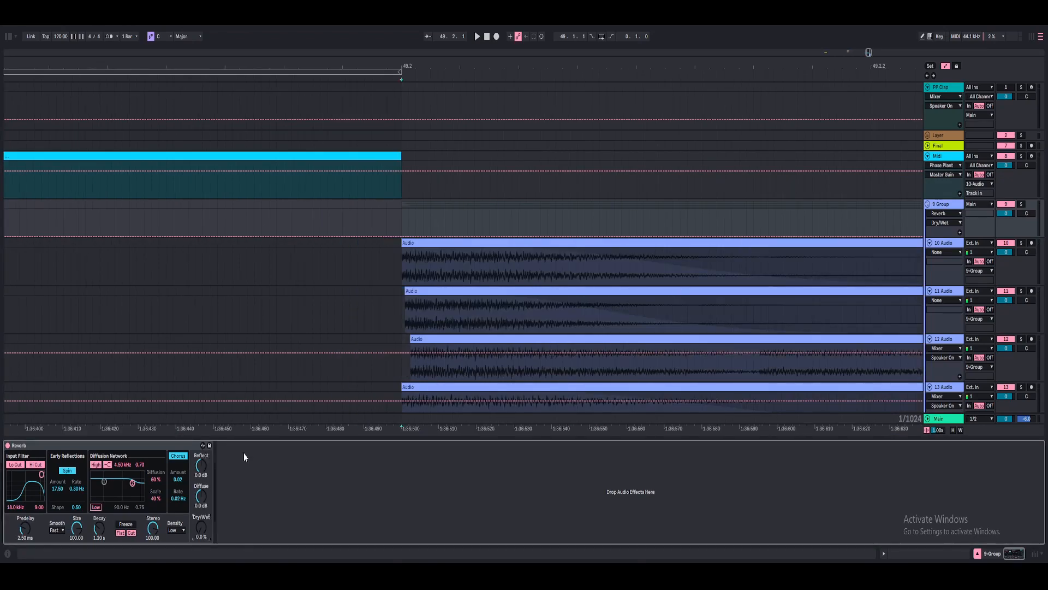
pyautogui.press('-')
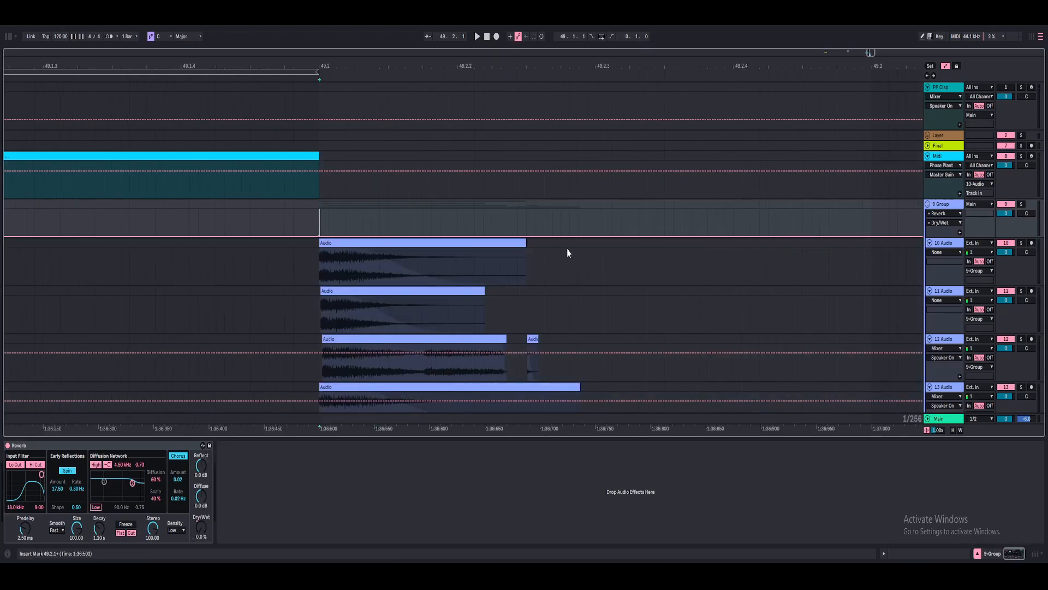
pyautogui.click(534, 347)
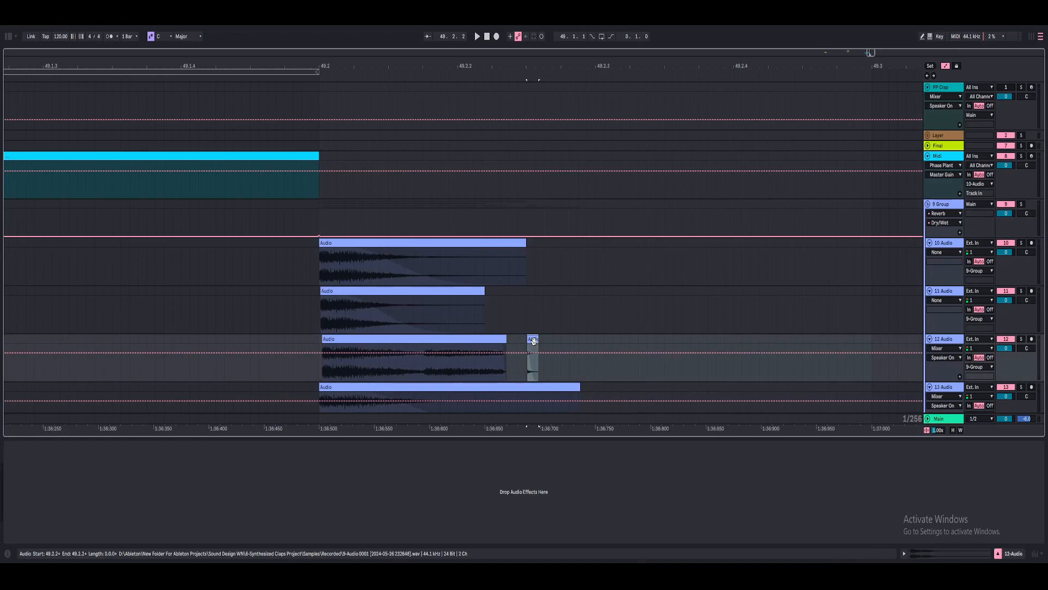
pyautogui.click(557, 239)
pyautogui.moveTo(459, 236); pyautogui.dragTo(459, 224)
# Step: Set the Reverb's Decay to 200 ms and raise the 9-Group Dry/Wet automation peak to 29%
pyautogui.moveTo(101, 529); pyautogui.dragTo(101, 540)
pyautogui.rightClick(199, 531)
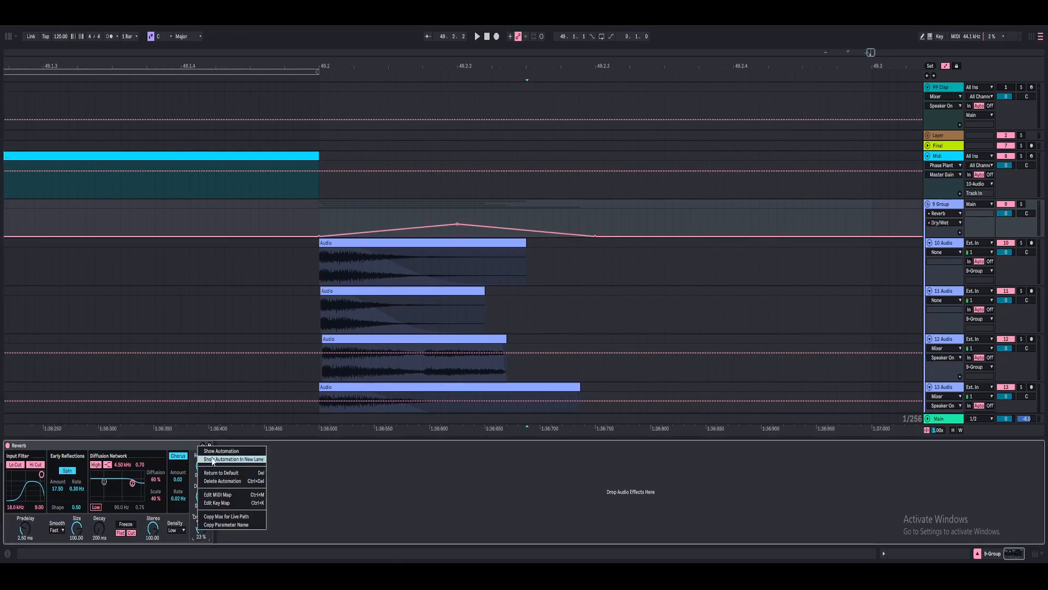
pyautogui.click(213, 451)
pyautogui.moveTo(457, 224); pyautogui.dragTo(457, 220)
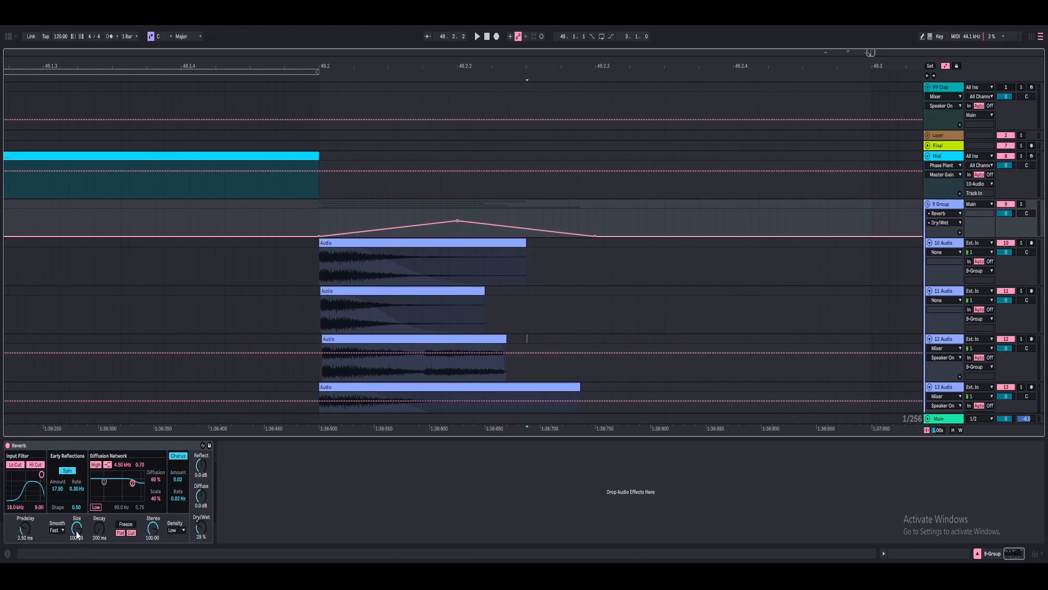
# Step: Set the Reverb's Size to 1.09 and bring the Dry/Wet automation back into view on 9-Group
pyautogui.moveTo(79, 532); pyautogui.dragTo(79, 566)
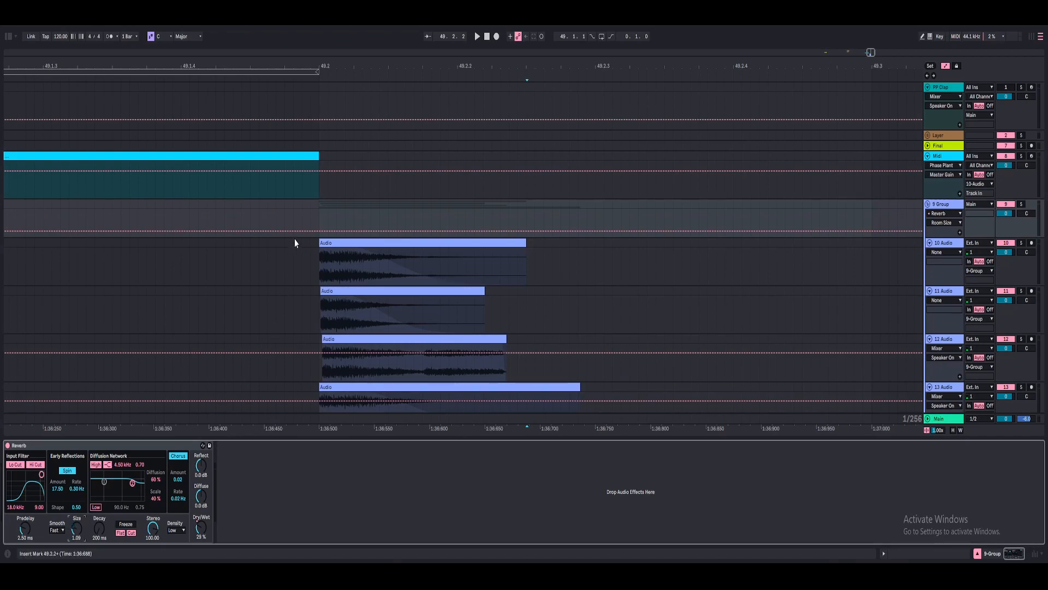
pyautogui.click(308, 222)
pyautogui.click(195, 533)
pyautogui.rightClick(195, 532)
pyautogui.click(220, 453)
# Step: Move the Dry/Wet automation peak to just after 49.2, lower it slightly and play the layers
pyautogui.moveTo(458, 222); pyautogui.dragTo(336, 228)
pyautogui.press('space')
pyautogui.press('space')
pyautogui.press('space')
pyautogui.press('space')
pyautogui.press('space')
pyautogui.press('space')
pyautogui.press('space')
pyautogui.press('space')
pyautogui.press('space')
pyautogui.press('space')
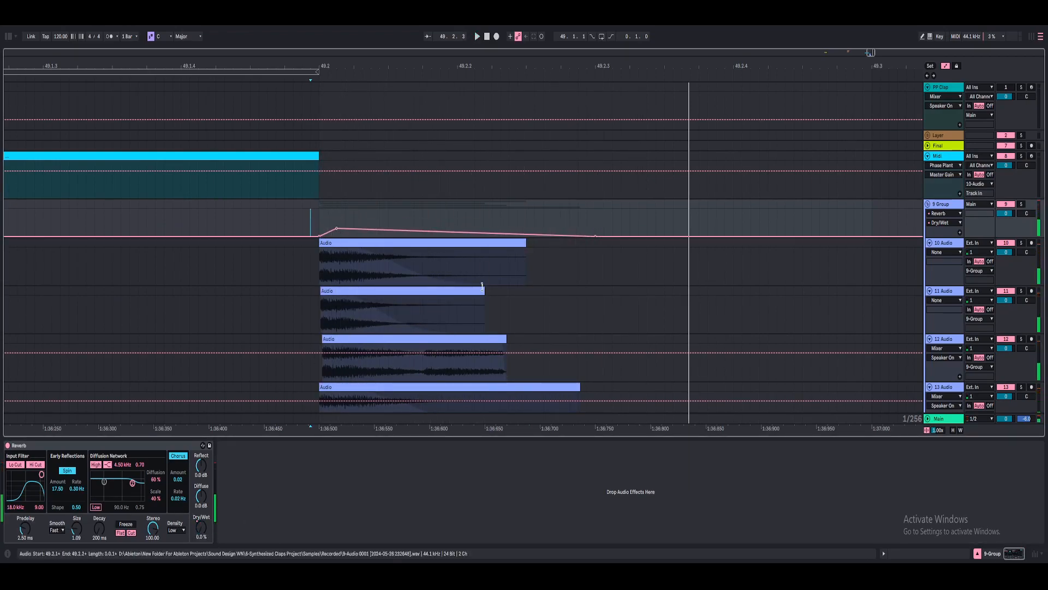
# Step: Extend the Dry/Wet automation's end to 49.2.4, set the Reverb's Decay to 814 ms and Stereo to 83.81, and play the layers
pyautogui.moveTo(596, 236); pyautogui.dragTo(733, 236)
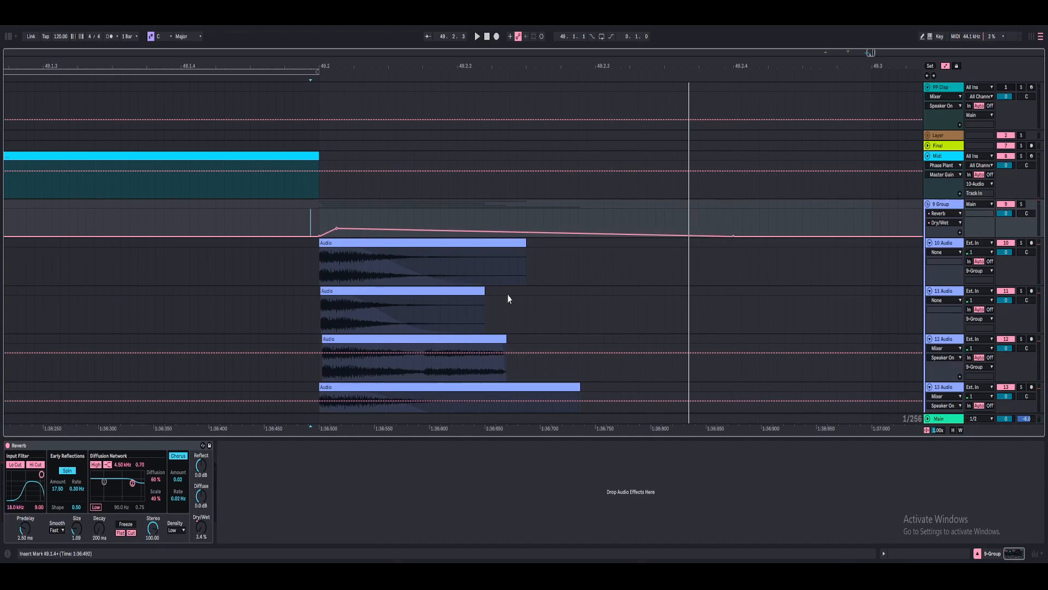
pyautogui.moveTo(99, 528); pyautogui.dragTo(152, 525)
pyautogui.press('space')
pyautogui.press('space')
pyautogui.press('space')
pyautogui.press('space')
pyautogui.press('space')
pyautogui.press('space')
pyautogui.press('space')
pyautogui.press('space')
pyautogui.press('space')
pyautogui.press('space')
pyautogui.press('space')
pyautogui.press('space')
pyautogui.press('space')
pyautogui.press('space')
pyautogui.press('space')
pyautogui.press('space')
pyautogui.press('space')
pyautogui.press('space')
pyautogui.press('space')
pyautogui.press('space')
pyautogui.press('space')
pyautogui.press('space')
pyautogui.press('space')
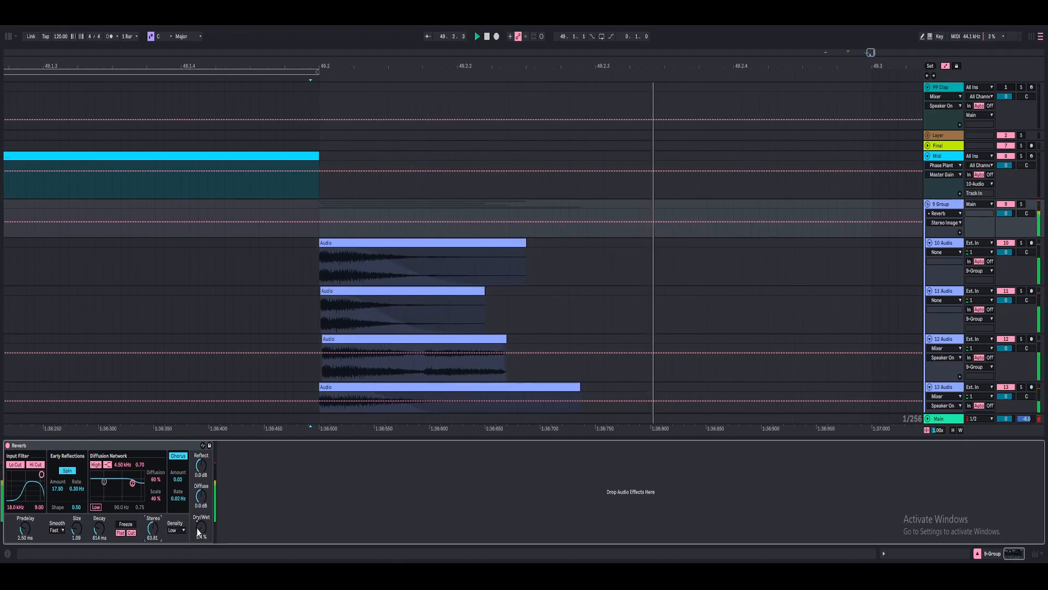
# Step: Show the Reverb's Dry/Wet automation again, raise its peak slightly and play the layers
pyautogui.press('space')
pyautogui.rightClick(201, 526)
pyautogui.click(223, 450)
pyautogui.moveTo(336, 227); pyautogui.dragTo(335, 225)
pyautogui.press('space')
pyautogui.press('space')
pyautogui.press('space')
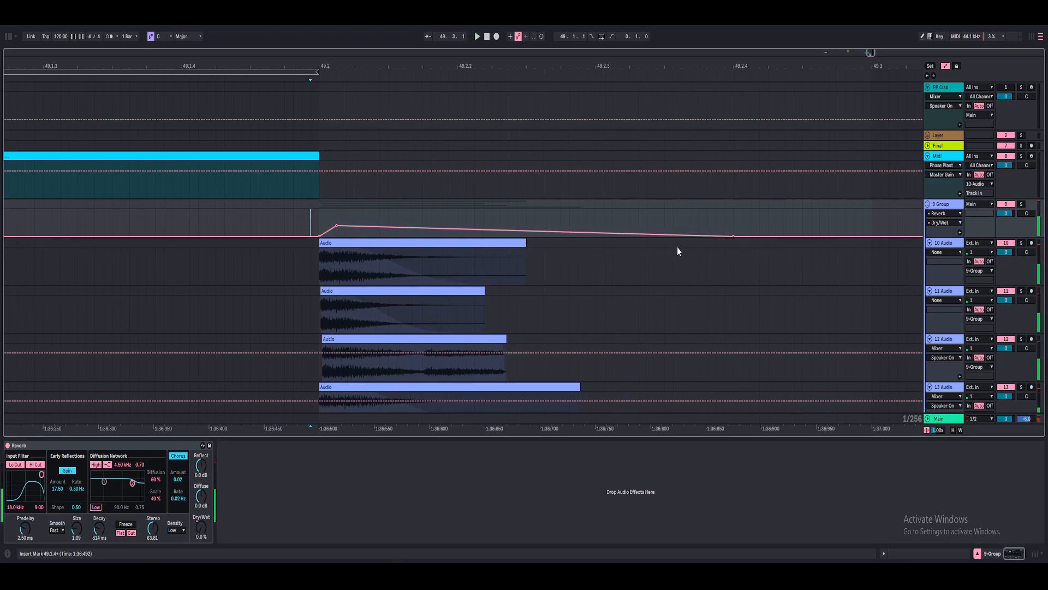
# Step: Reshape the Dry/Wet automation to peak midway between 49.2 and 49.2.2 with a curved decay ending at 49.2.3, and play it
pyautogui.moveTo(733, 236); pyautogui.dragTo(595, 236)
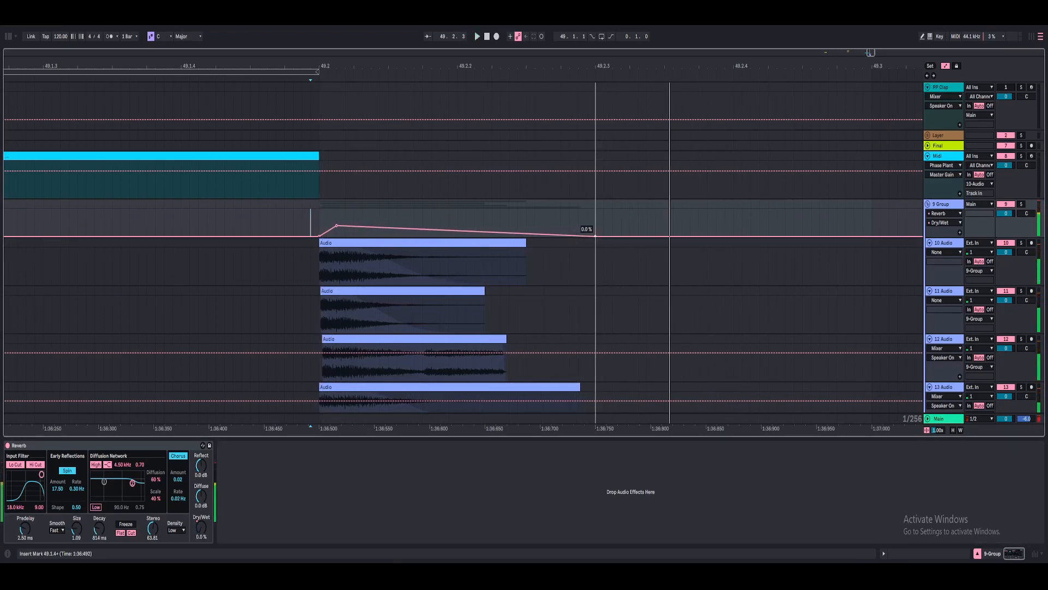
pyautogui.moveTo(336, 225); pyautogui.dragTo(443, 232)
pyautogui.press('space')
pyautogui.press('space')
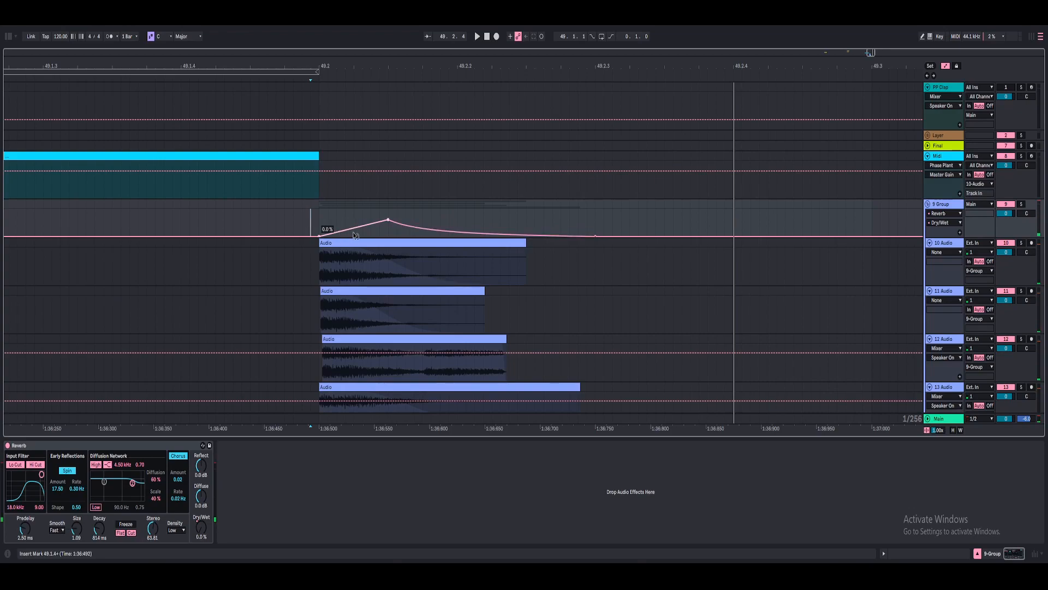
pyautogui.press('space')
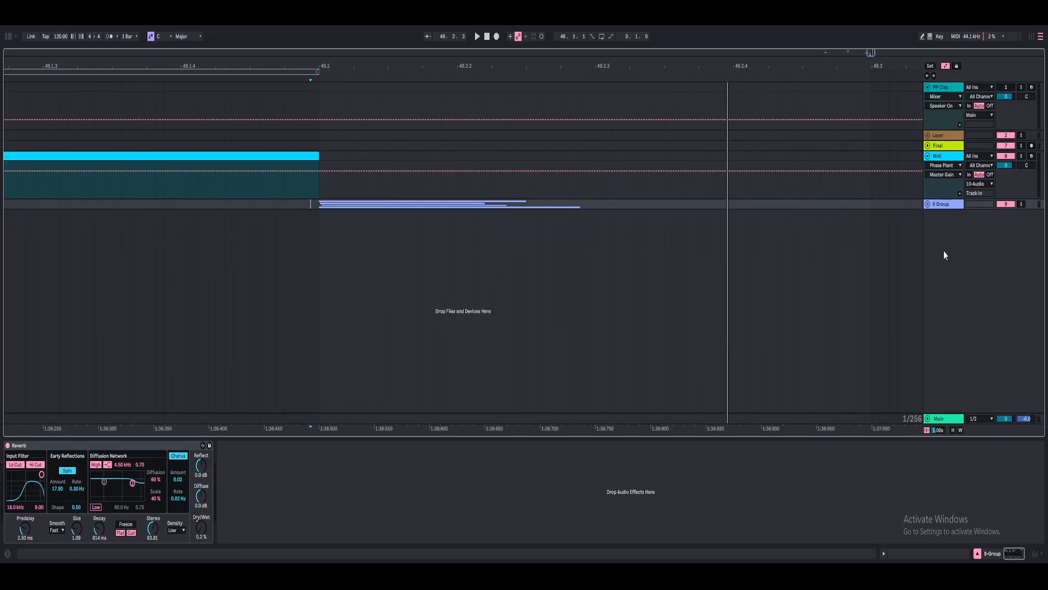
# Step: Insert an audio track below the 9-Group and record the group's output onto it
pyautogui.rightClick(945, 255)
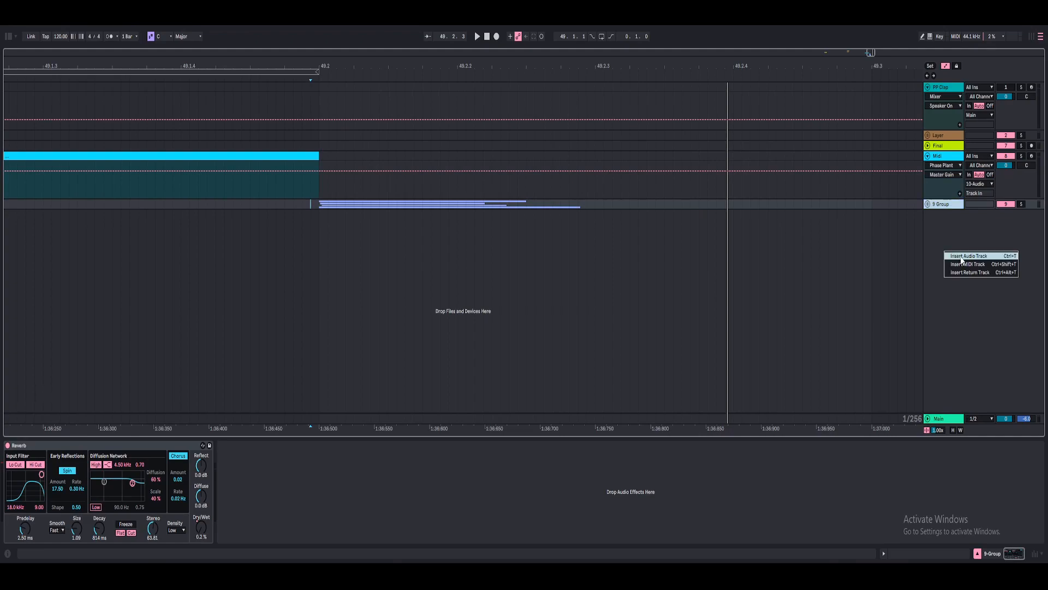
pyautogui.click(961, 256)
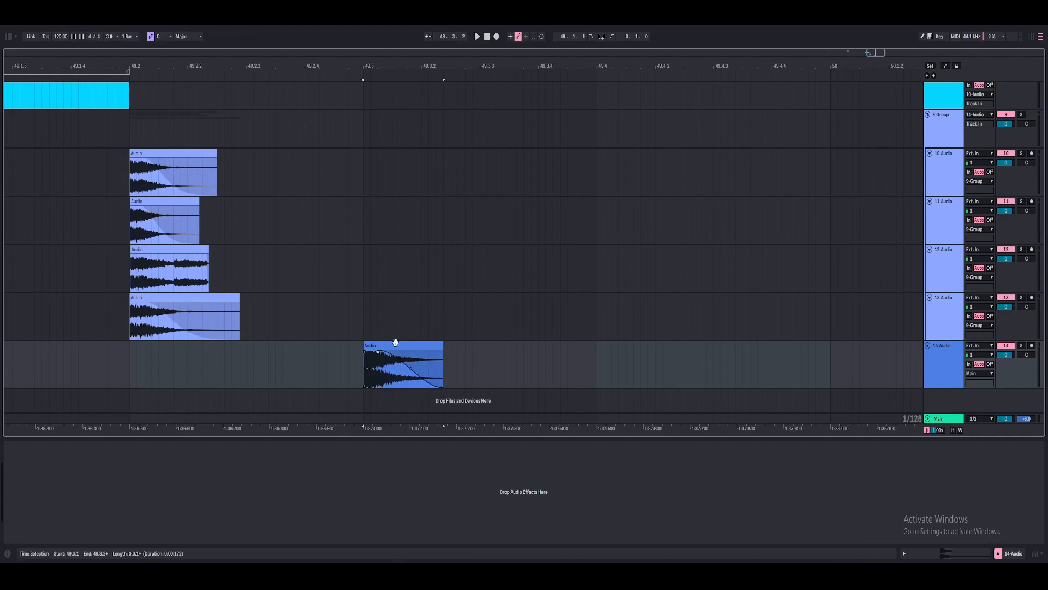
# Step: Extend the recorded clip on 14 Audio to a length of about 0.215 s and consolidate it
pyautogui.moveTo(380, 68); pyautogui.dragTo(453, 290)
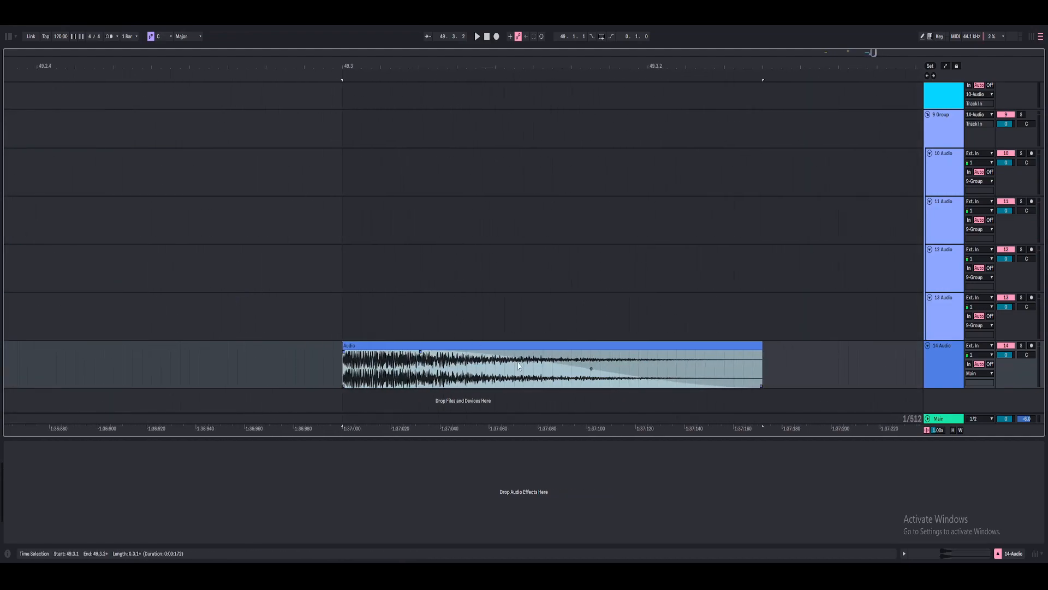
pyautogui.press('space')
pyautogui.moveTo(763, 360); pyautogui.dragTo(866, 360)
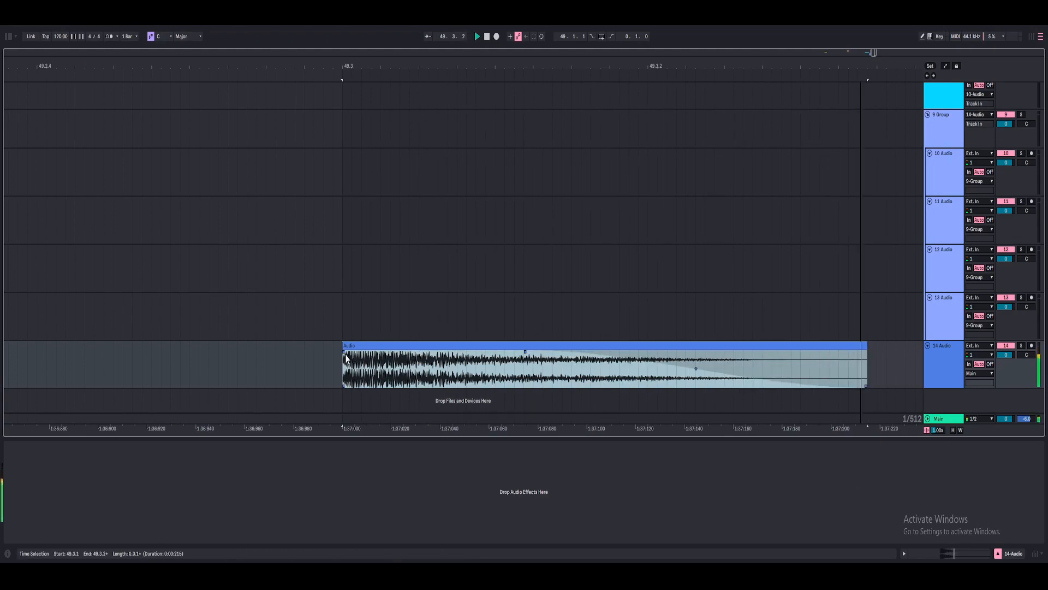
pyautogui.click(377, 345)
pyautogui.rightClick(391, 347)
pyautogui.click(424, 144)
# Step: Open the consolidated clip's sample view, play the clip and turn off Warp
pyautogui.click(923, 553)
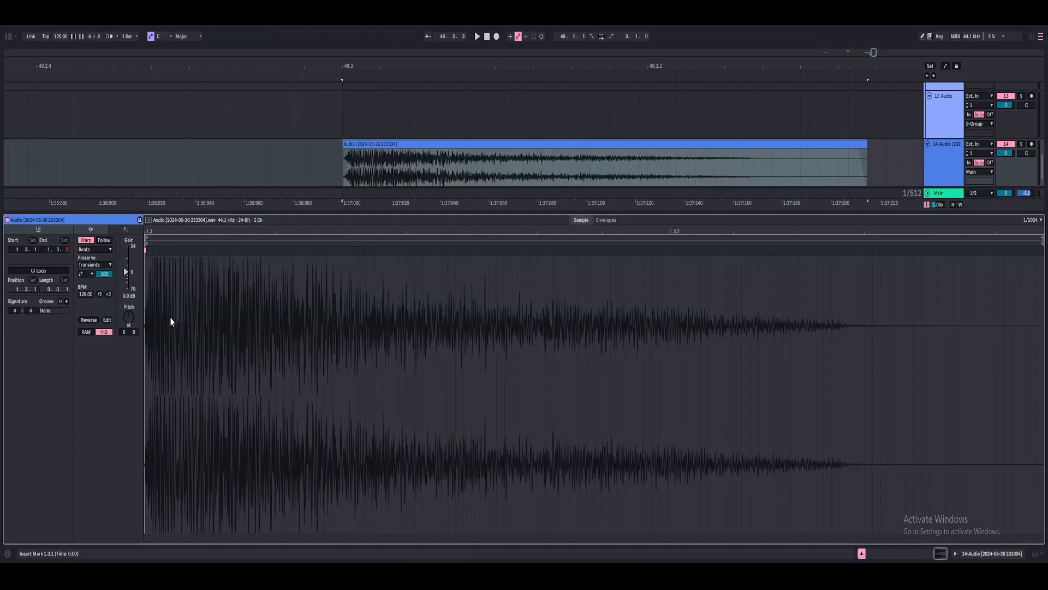
pyautogui.press('space')
pyautogui.press('space')
pyautogui.press('space')
pyautogui.press('space')
pyautogui.press('space')
pyautogui.press('space')
pyautogui.press('space')
pyautogui.click(862, 553)
pyautogui.press('space')
pyautogui.press('space')
pyautogui.press('space')
pyautogui.press('x')
pyautogui.click(876, 555)
pyautogui.moveTo(123, 332)
pyautogui.mouseDown()
pyautogui.moveTo(123, 353)
pyautogui.moveTo(123, 332)
pyautogui.mouseUp()
# Step: Play the unwarped clip on 14 Audio repeatedly to judge the finished clap
pyautogui.press('space')
pyautogui.press('space')
pyautogui.press('space')
pyautogui.press('space')
pyautogui.press('space')
pyautogui.press('space')
pyautogui.press('space')
pyautogui.press('space')
pyautogui.press('space')
pyautogui.press('space')
pyautogui.press('space')
pyautogui.press('space')
pyautogui.press('space')
pyautogui.press('space')
pyautogui.press('space')
pyautogui.press('space')
pyautogui.press('space')
pyautogui.press('space')
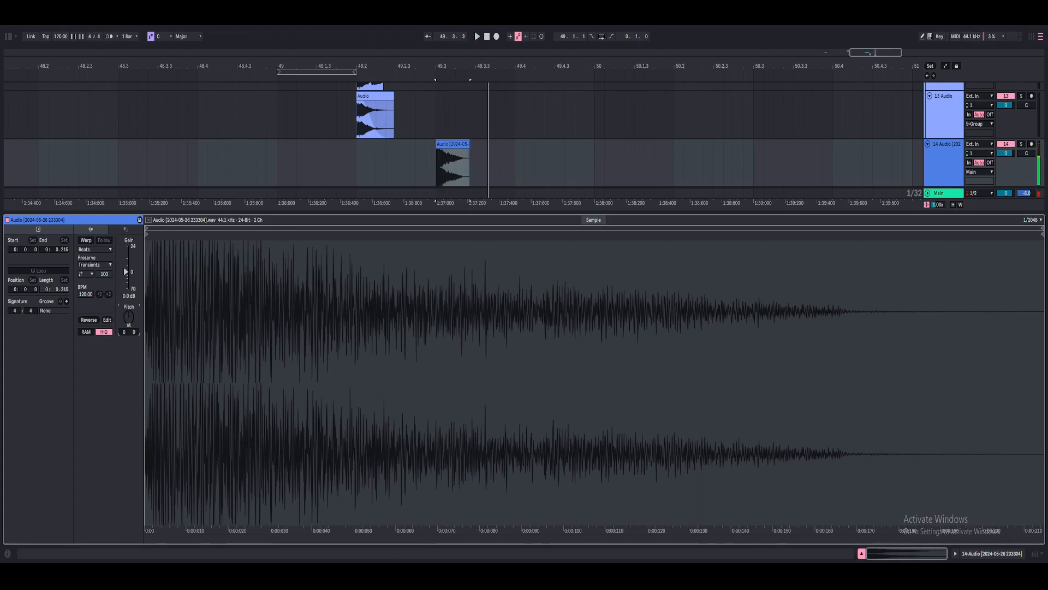
pyautogui.press('space')
pyautogui.press('space')
pyautogui.press('space')
pyautogui.press('space')
pyautogui.press('space')
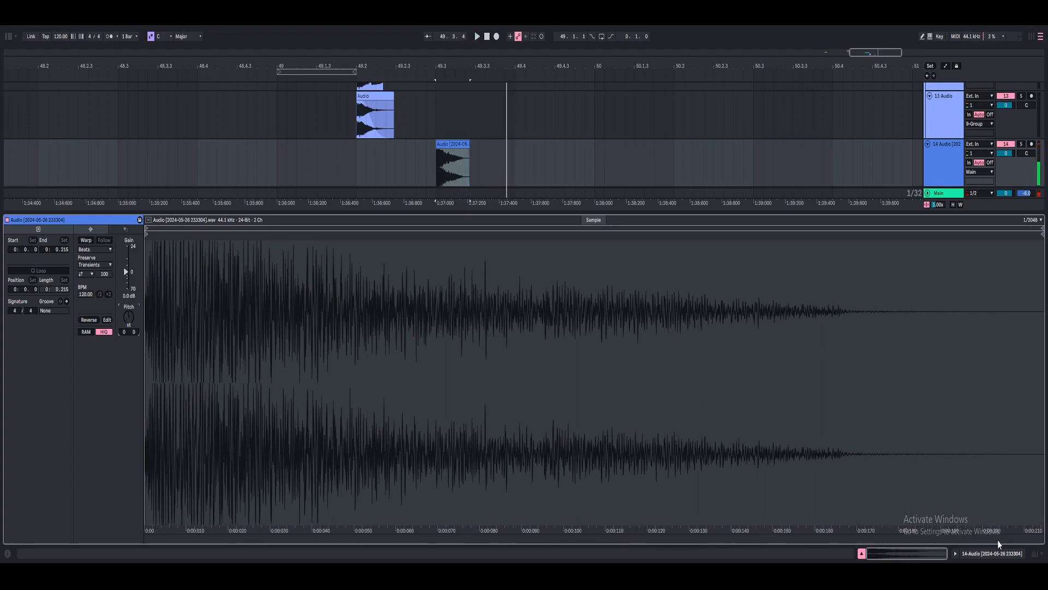
pyautogui.press('space')
# Step: Hide the clip's sample view and select the MIDI clip on the Midi track
pyautogui.click(861, 554)
pyautogui.moveTo(465, 66); pyautogui.dragTo(476, 109)
pyautogui.moveTo(447, 65); pyautogui.dragTo(447, 88)
pyautogui.click(389, 444)
pyautogui.click(391, 435)
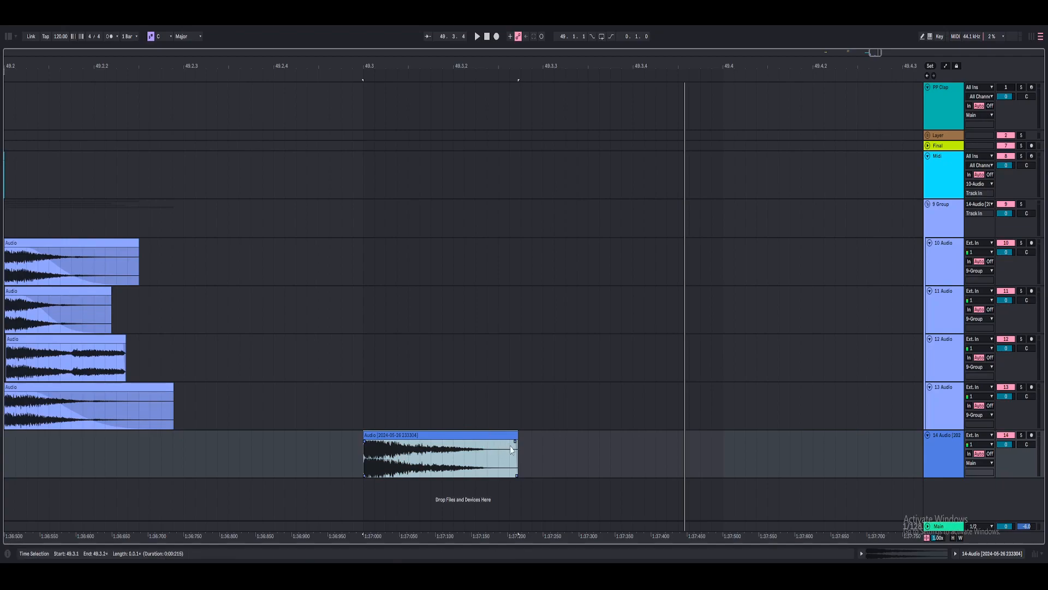
pyautogui.click(365, 446)
pyautogui.moveTo(458, 70); pyautogui.dragTo(555, 54)
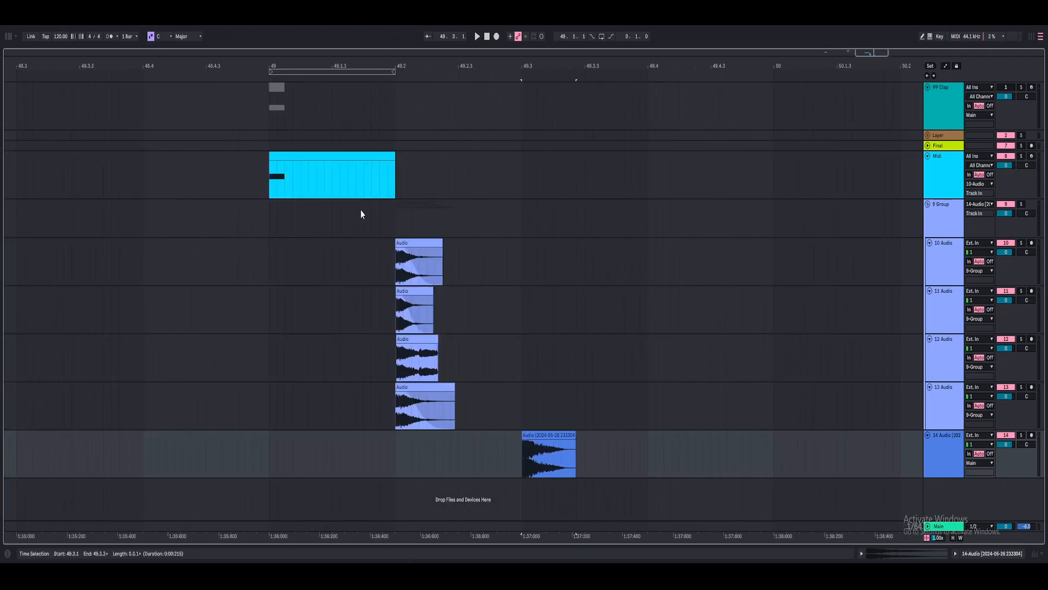
pyautogui.click(369, 154)
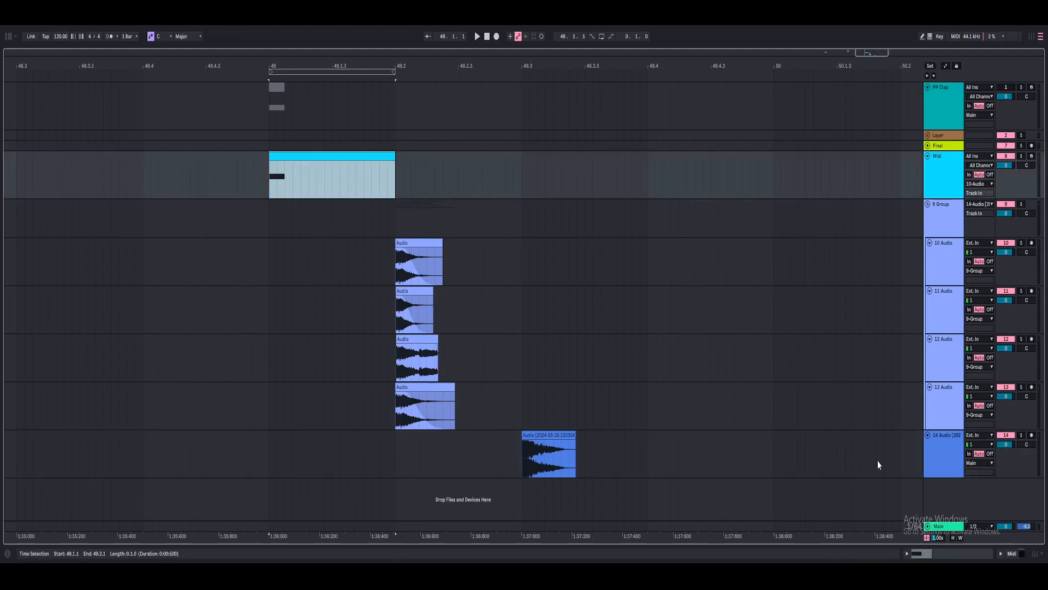